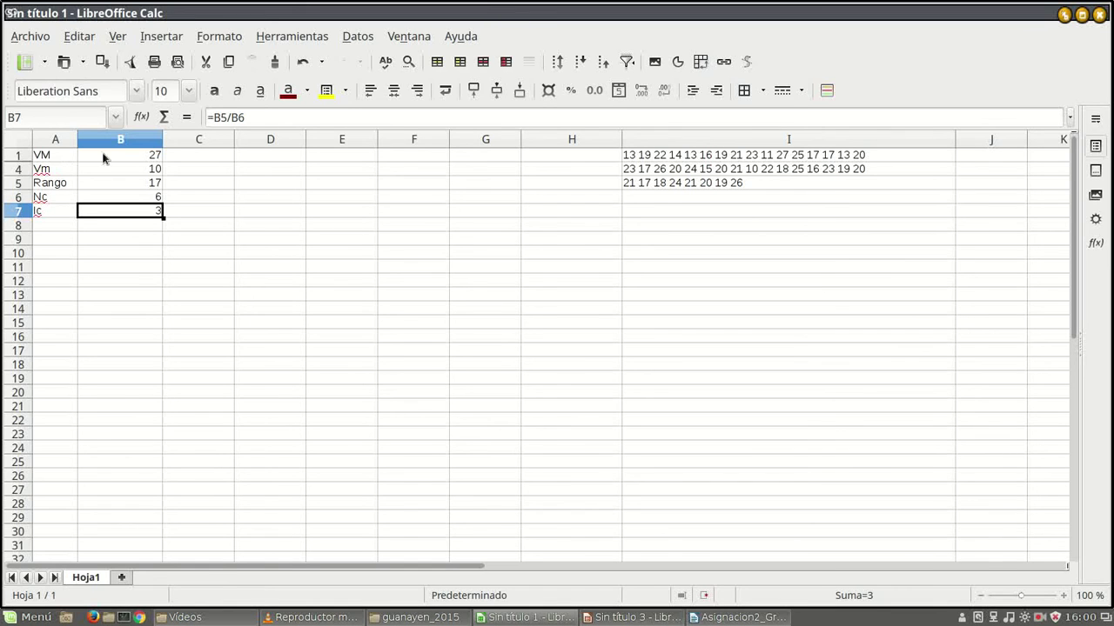
# - Clear the Rango, Nc and Ic values from cells B5, B6 and B7
pyautogui.click(137, 185)
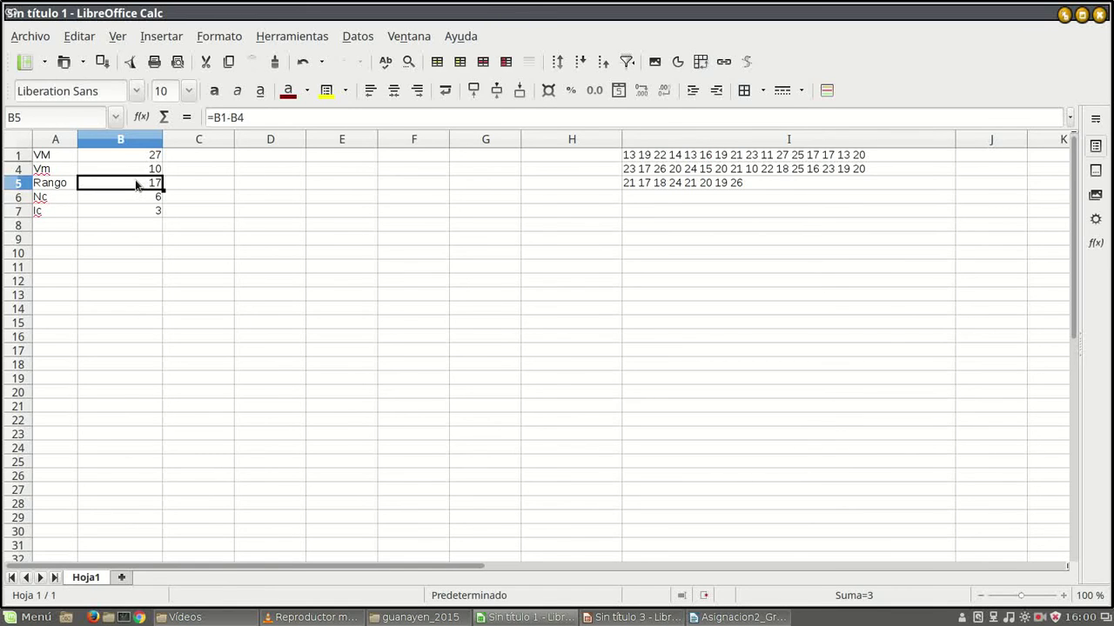
pyautogui.press('Delete')
pyautogui.press('Down')
pyautogui.press('Delete')
pyautogui.press('Down')
pyautogui.press('Delete')
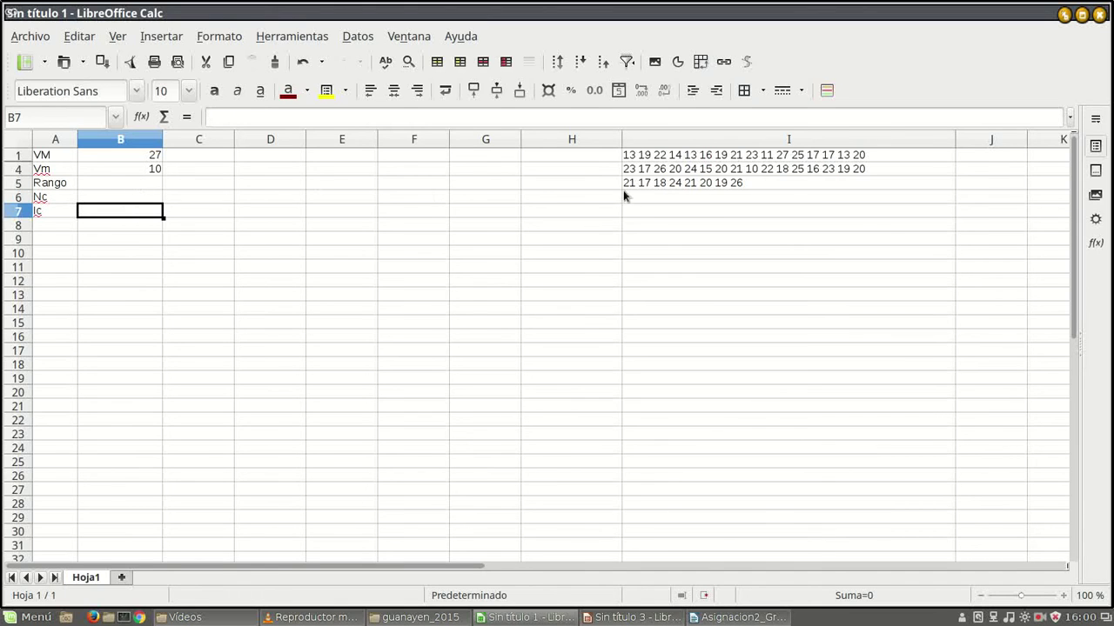
# - Calculate the Rango in cell B5 by subtracting Vm from VM with the formula =B1-B4
pyautogui.click(145, 157)
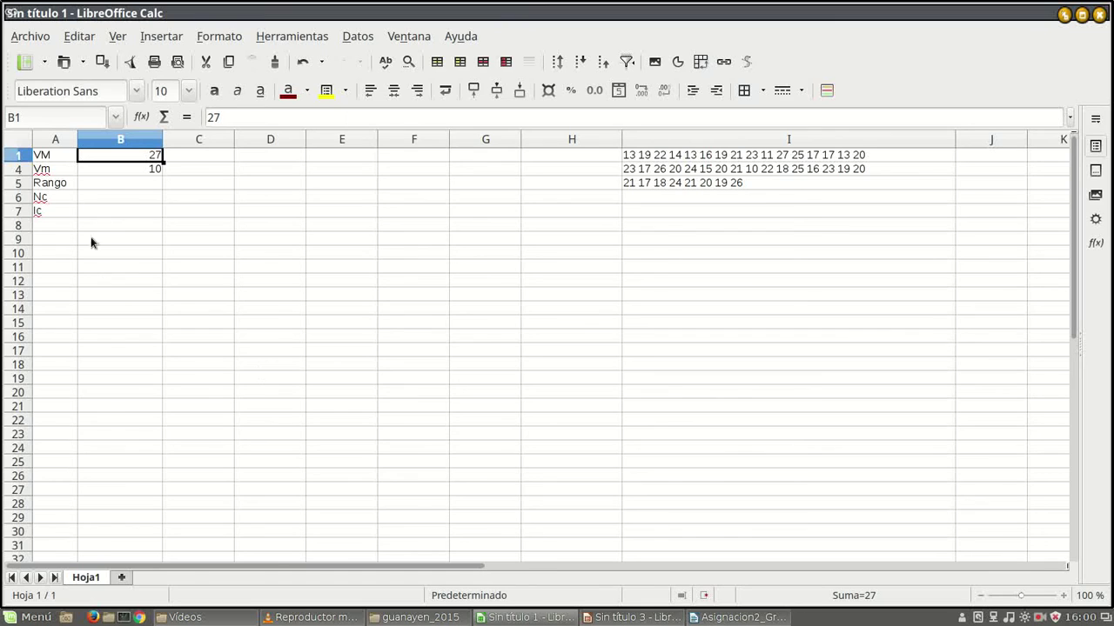
pyautogui.click(87, 184)
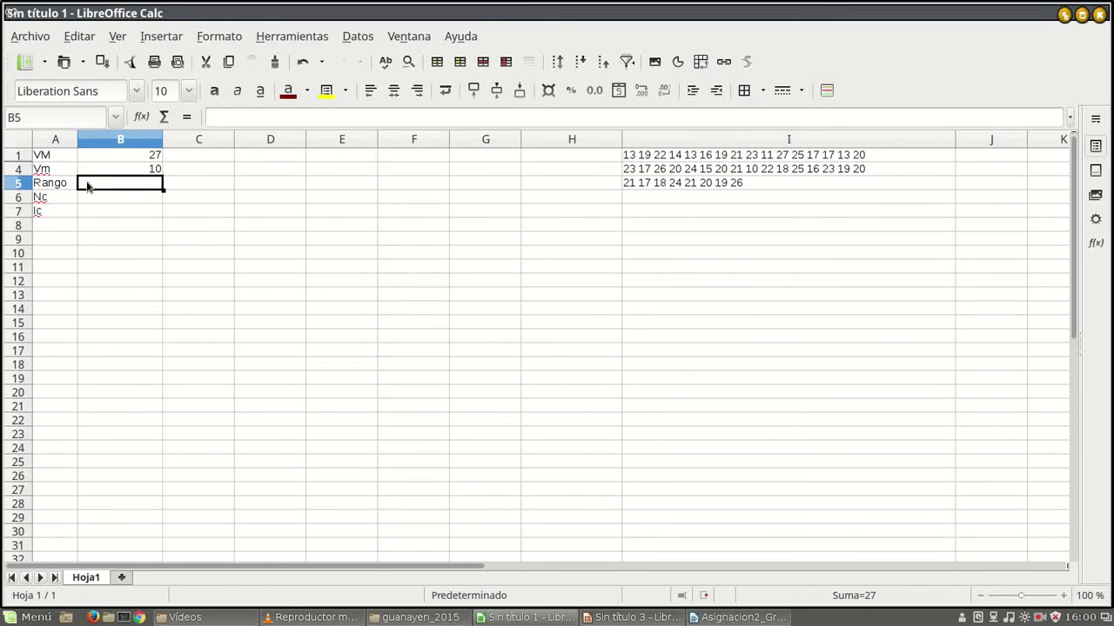
pyautogui.write('=')
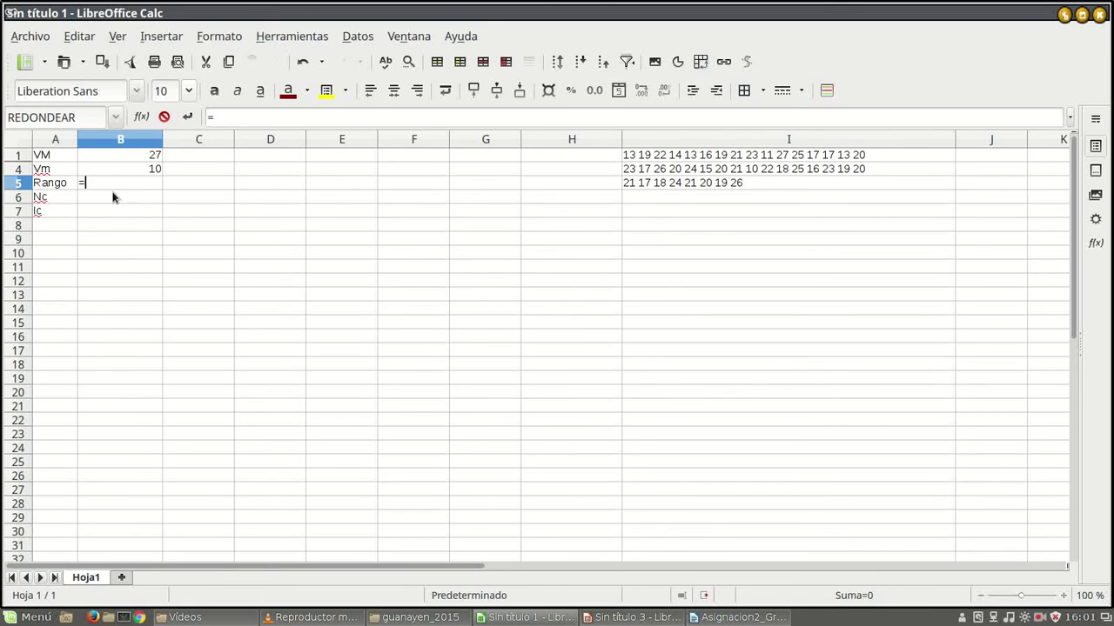
pyautogui.scroll(2, 112, 197)
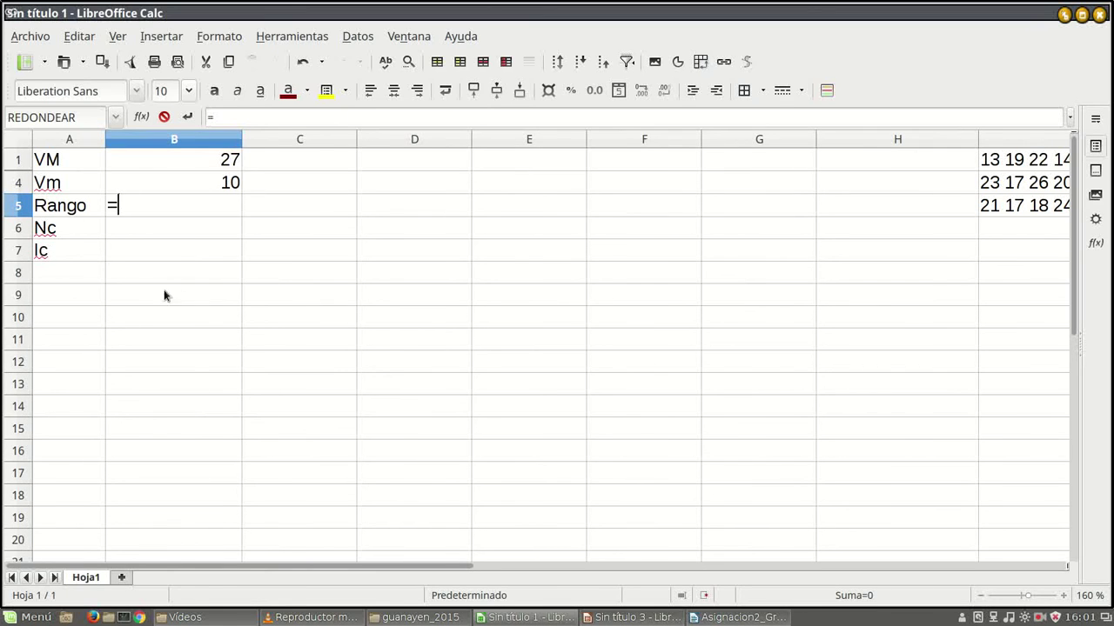
pyautogui.click(198, 167)
pyautogui.write('-')
pyautogui.click(177, 184)
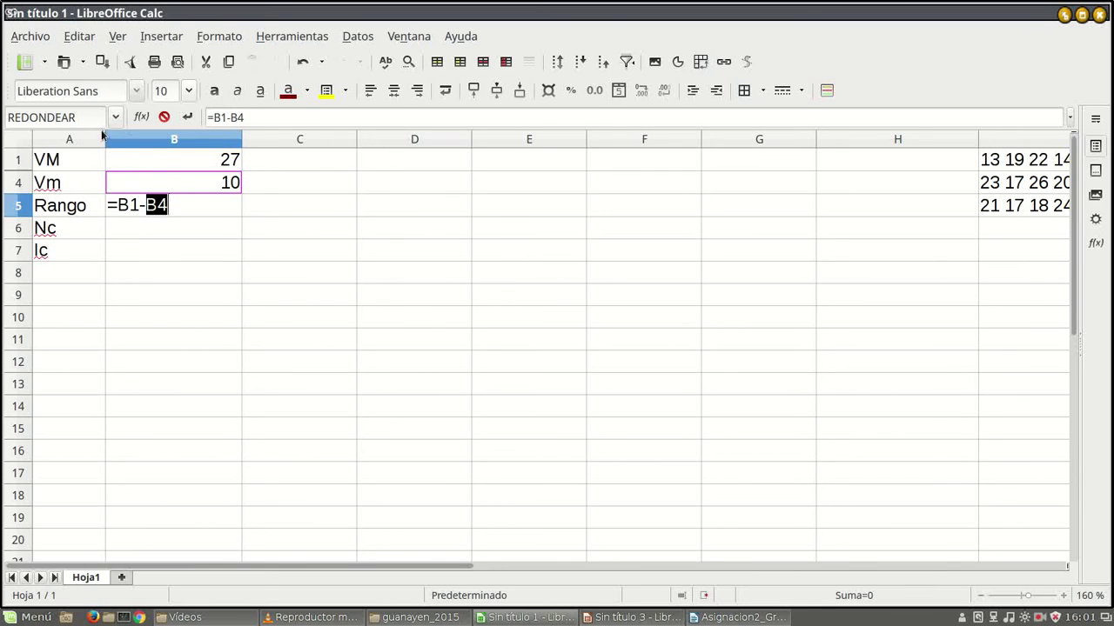
pyautogui.press('Return')
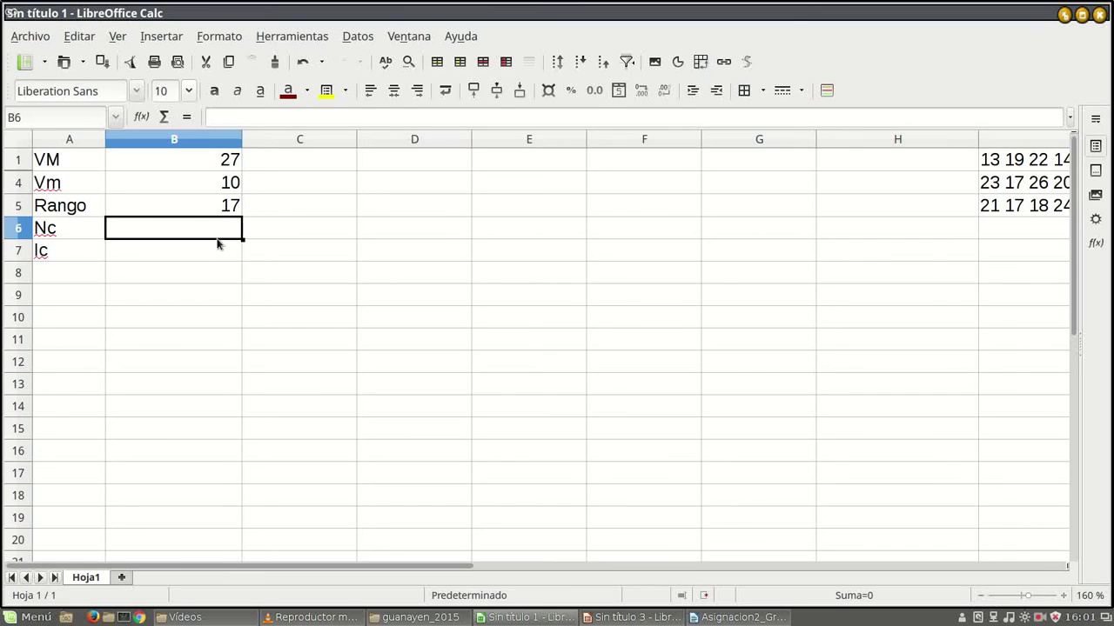
# - Switch to the Writer document Asignacion2_Grupo_1.docx and check how many classes the frequency table must be grouped into
pyautogui.click(701, 616)
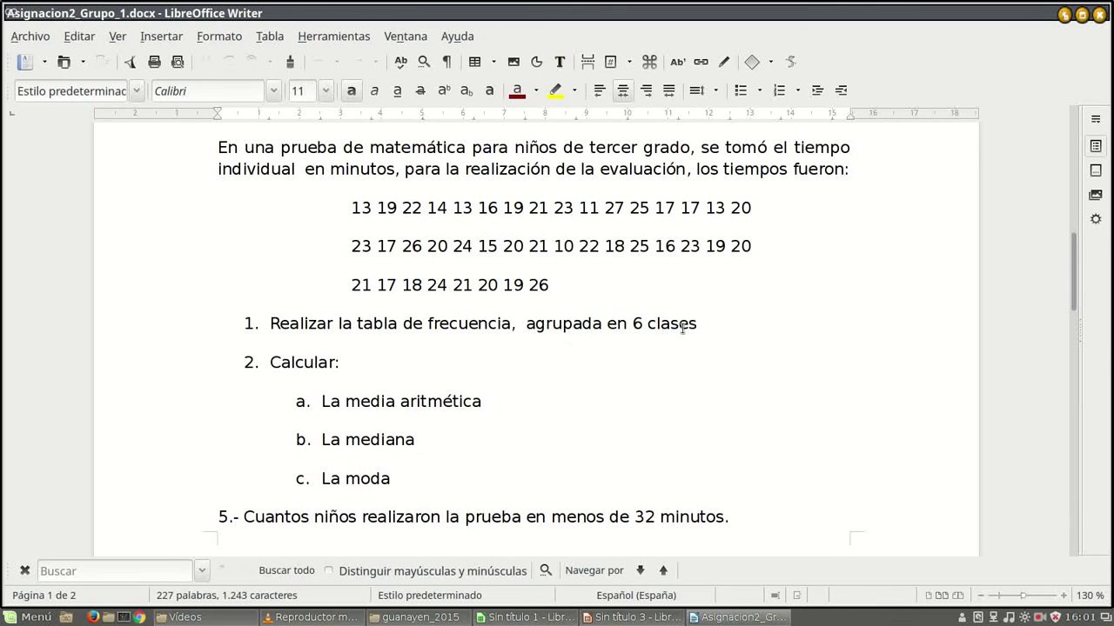
pyautogui.moveTo(706, 322); pyautogui.dragTo(526, 323)
pyautogui.click(643, 328)
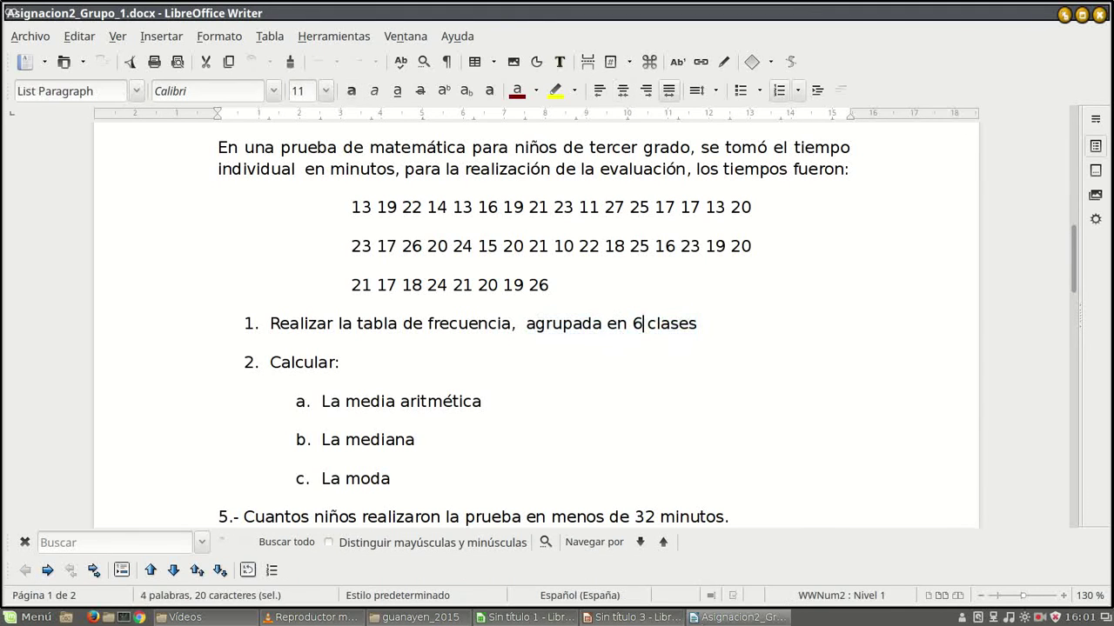
# - Switch to the Impress presentation and place a copy of the Ic = Rango / Nc formula directly below the original
pyautogui.click(622, 618)
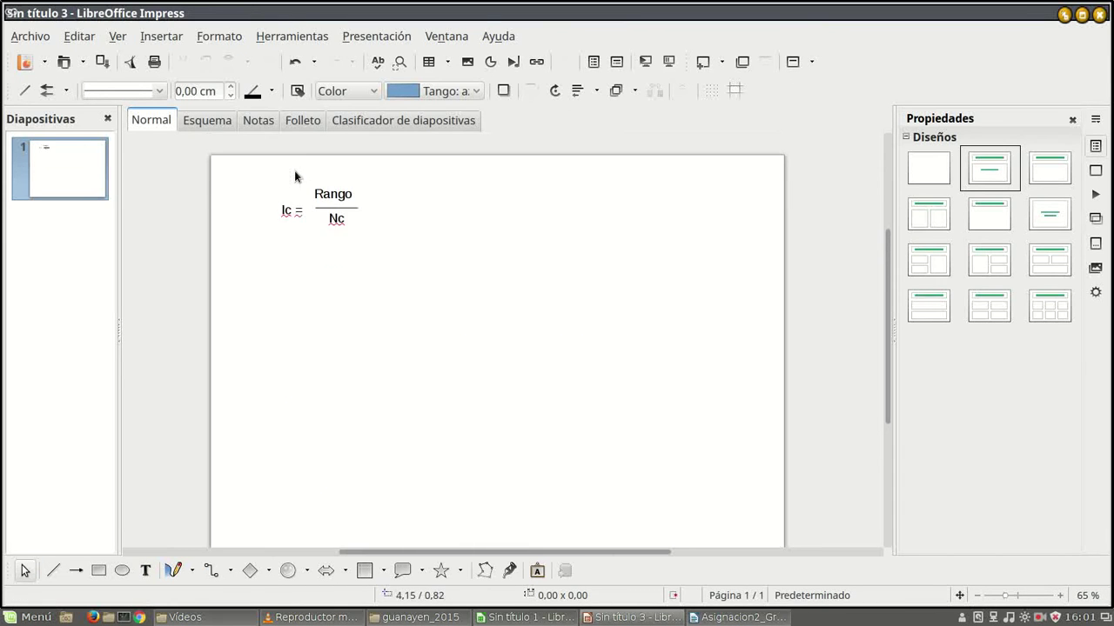
pyautogui.scroll(3, 374, 265)
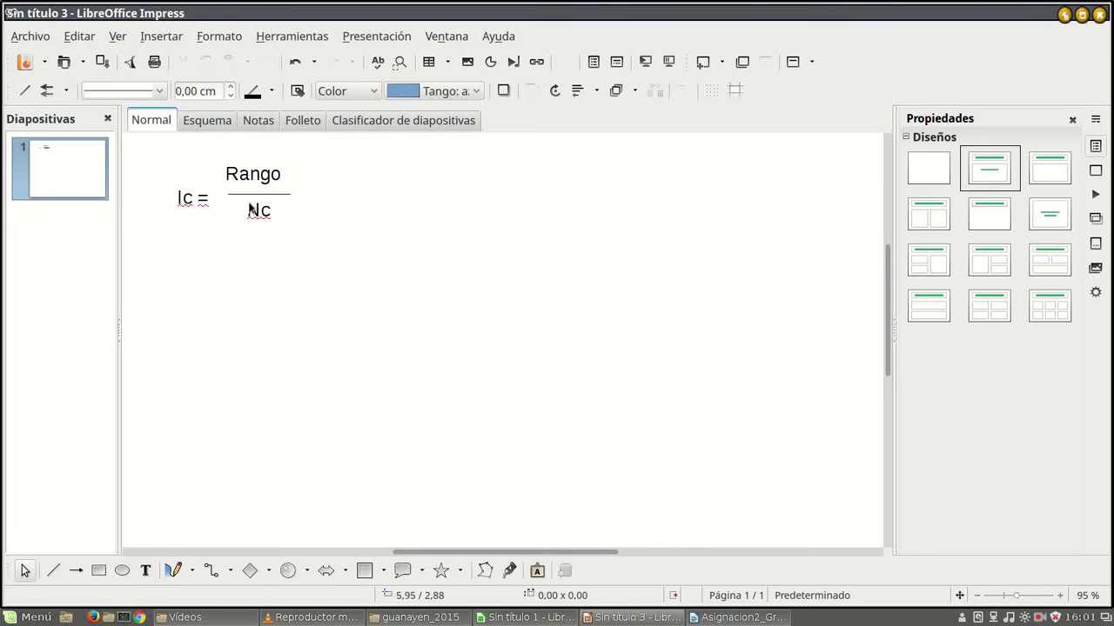
pyautogui.moveTo(344, 266)
pyautogui.mouseDown()
pyautogui.moveTo(293, 212)
pyautogui.moveTo(145, 129)
pyautogui.mouseUp()
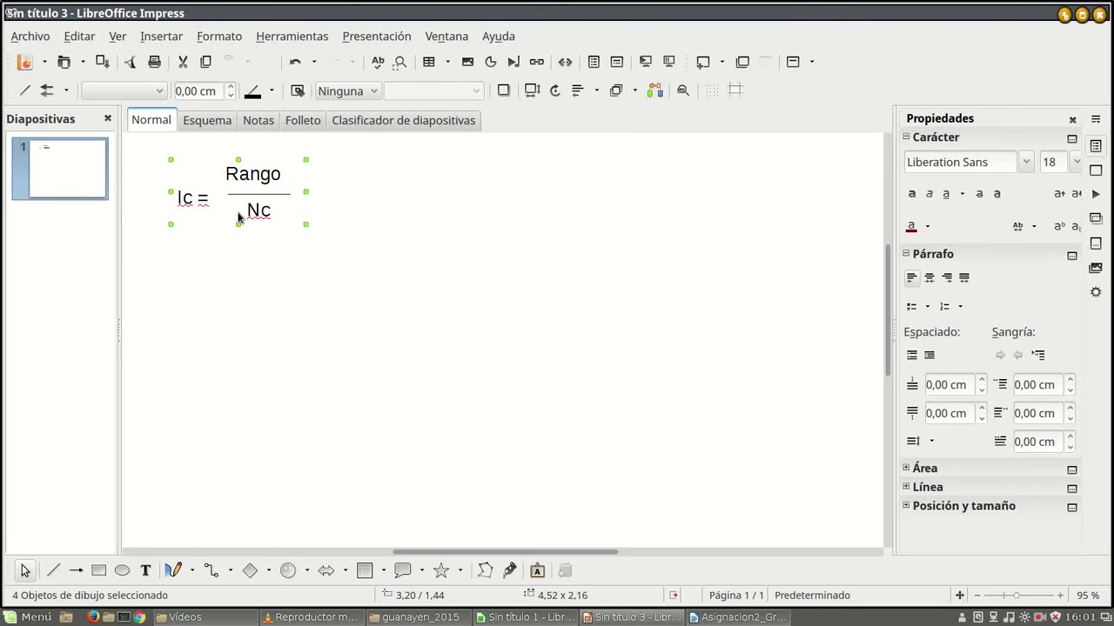
pyautogui.moveTo(267, 161); pyautogui.dragTo(268, 257)
pyautogui.click(410, 333)
# - Rewrite the copied formula as Nc = Rango / Ic by changing its left-hand term and its denominator
pyautogui.click(196, 298)
pyautogui.write('d')
pyautogui.press('BackSpace')
pyautogui.press('BackSpace')
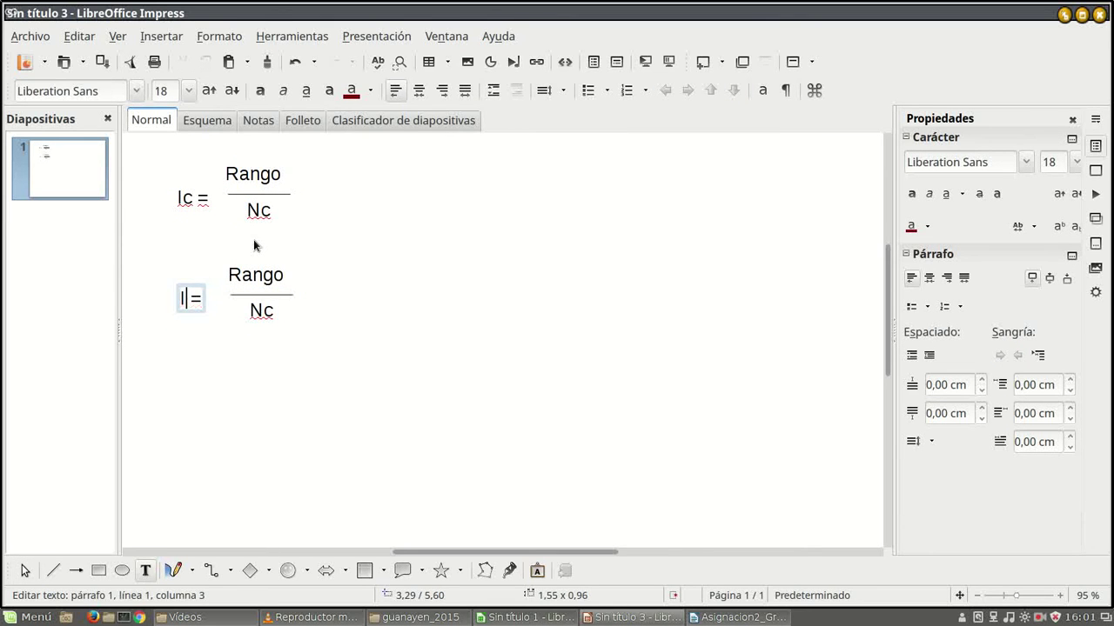
pyautogui.write('Nc')
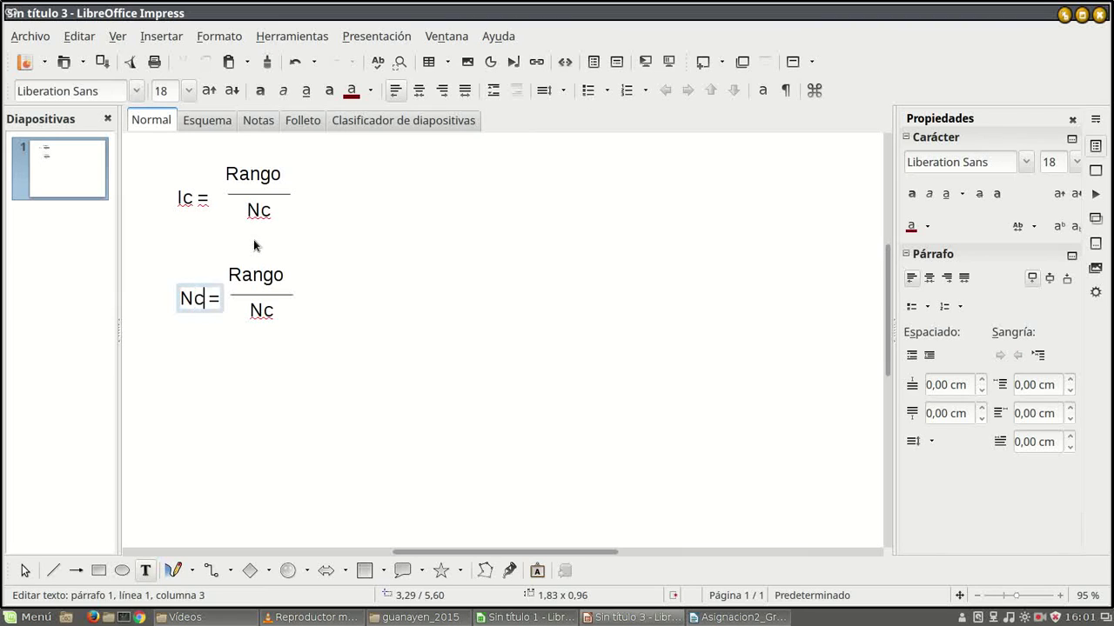
pyautogui.click(260, 310)
pyautogui.press('Left')
pyautogui.hotkey('shift', 'End')
pyautogui.write('Ic')
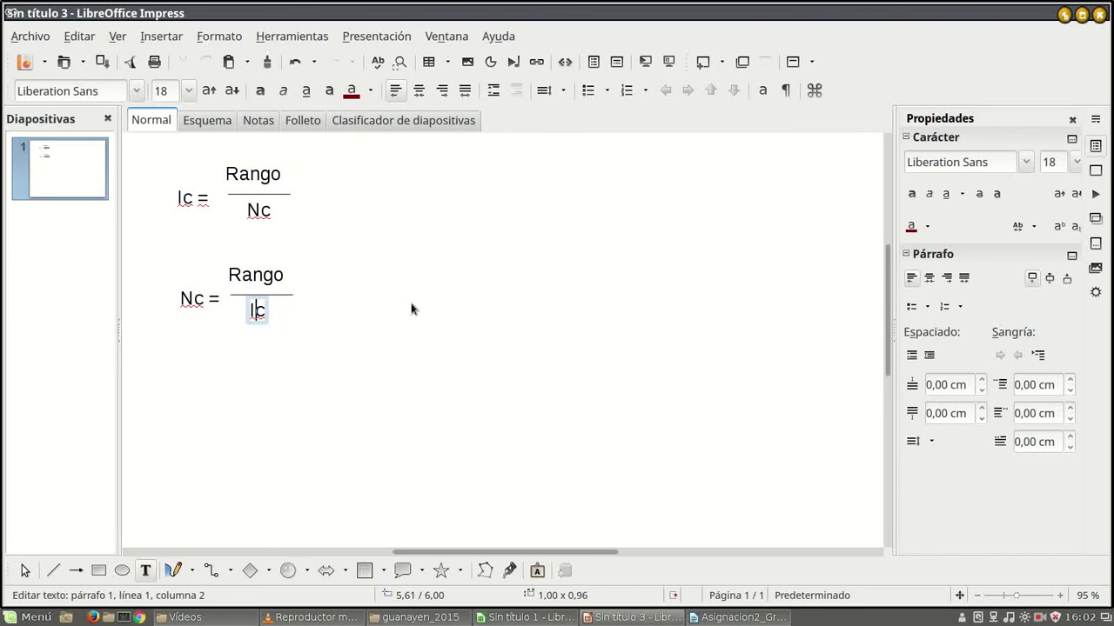
pyautogui.click(614, 409)
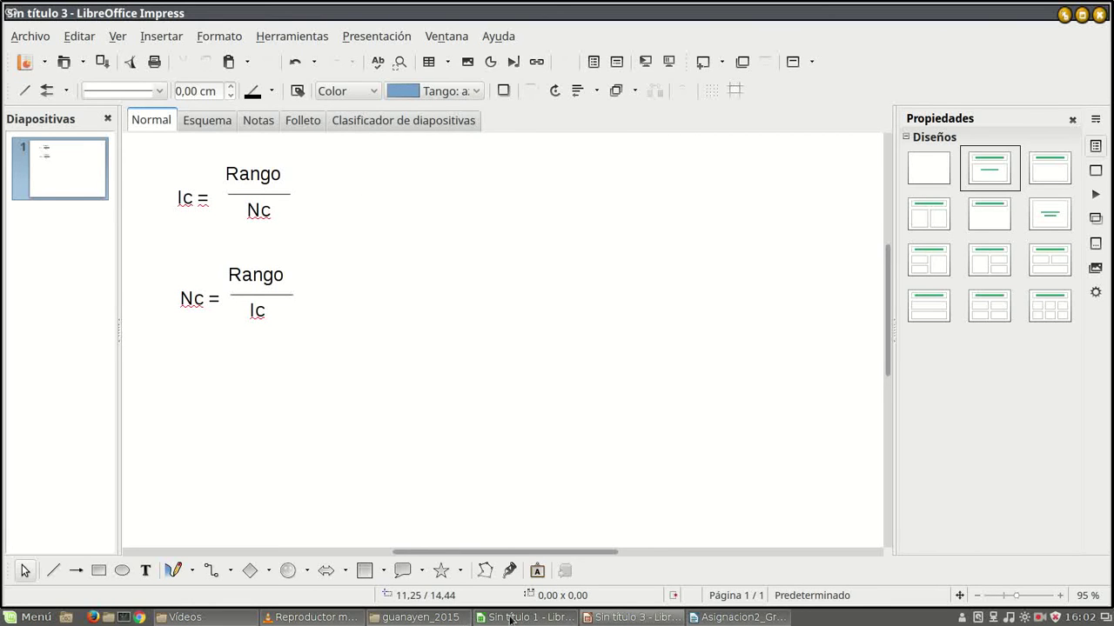
# - Return to the Calc spreadsheet and enter 6 as the Nc value in cell B6
pyautogui.click(475, 620)
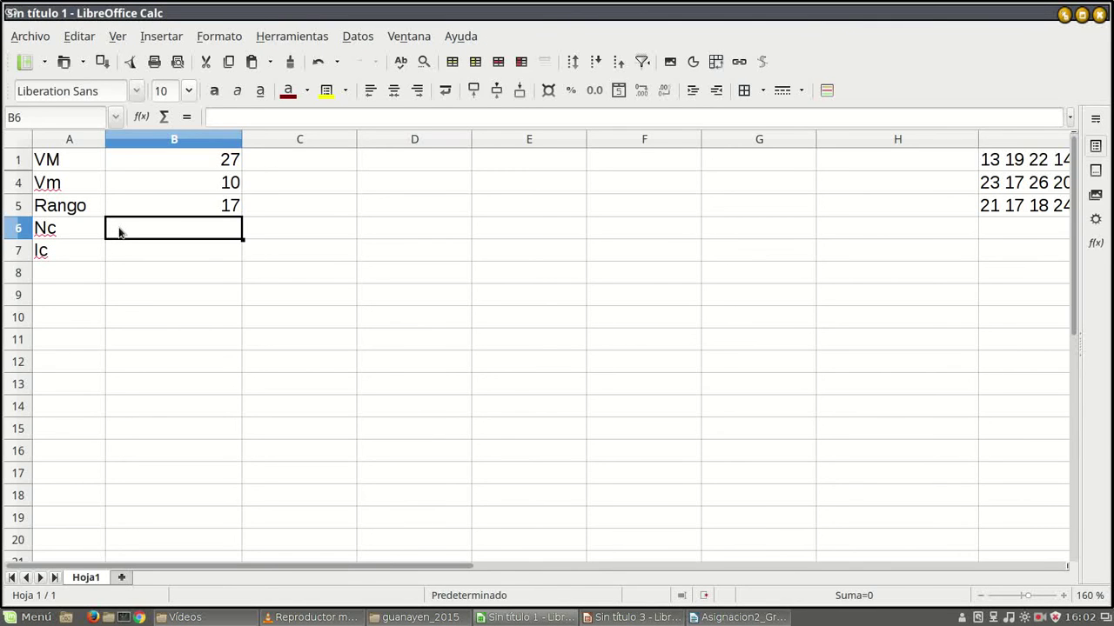
pyautogui.write('6')
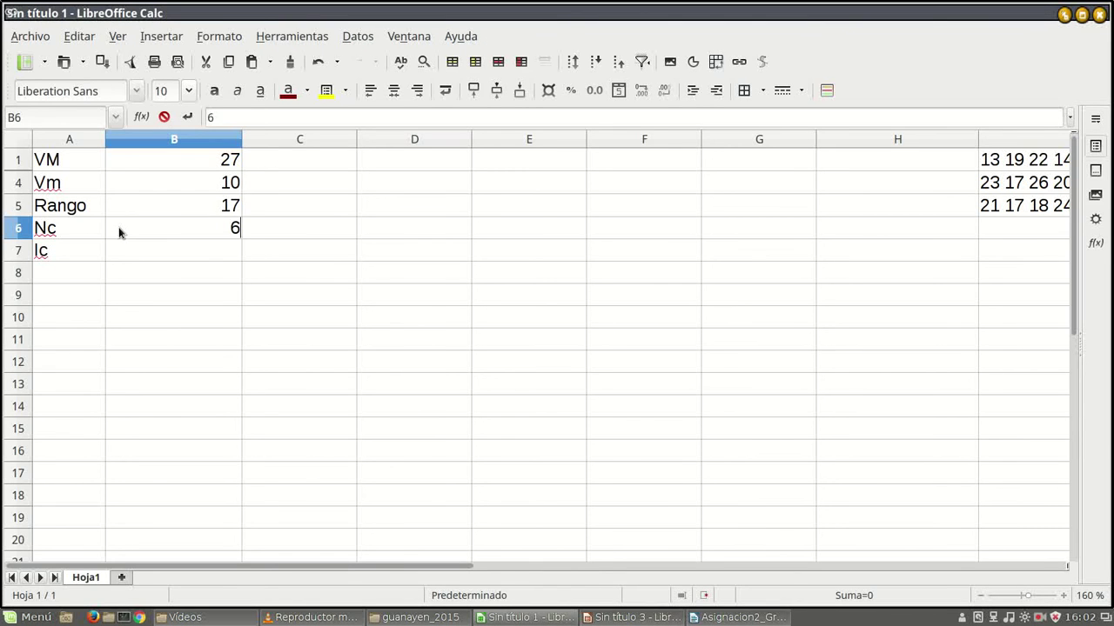
pyautogui.press('Return')
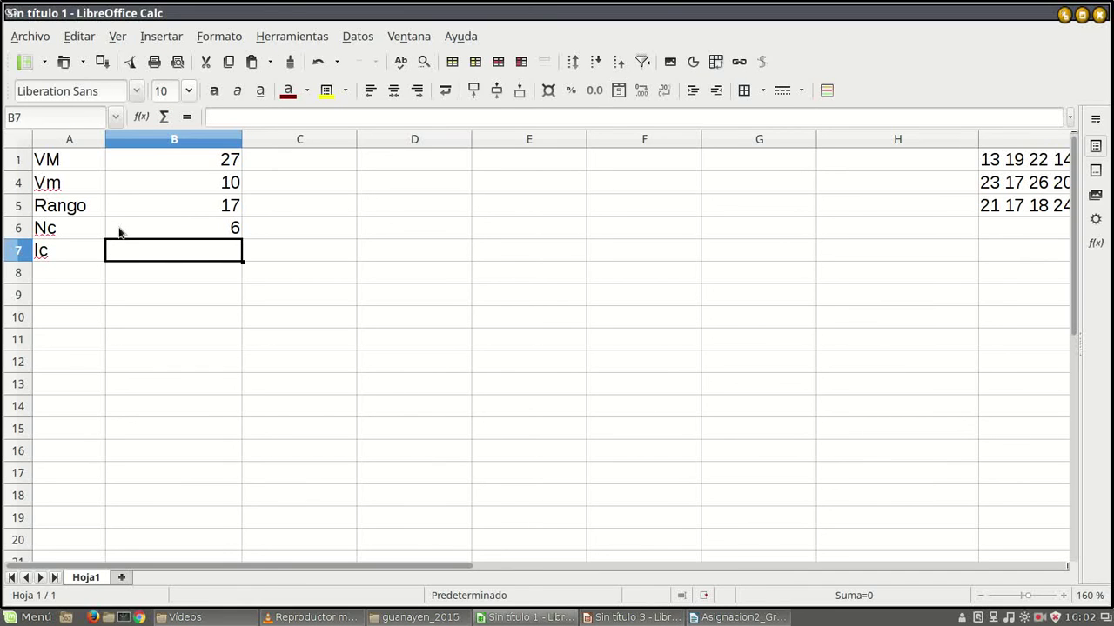
# - Calculate Ic in cell B7 by dividing the Rango by Nc with the formula =B5/B6
pyautogui.write('=')
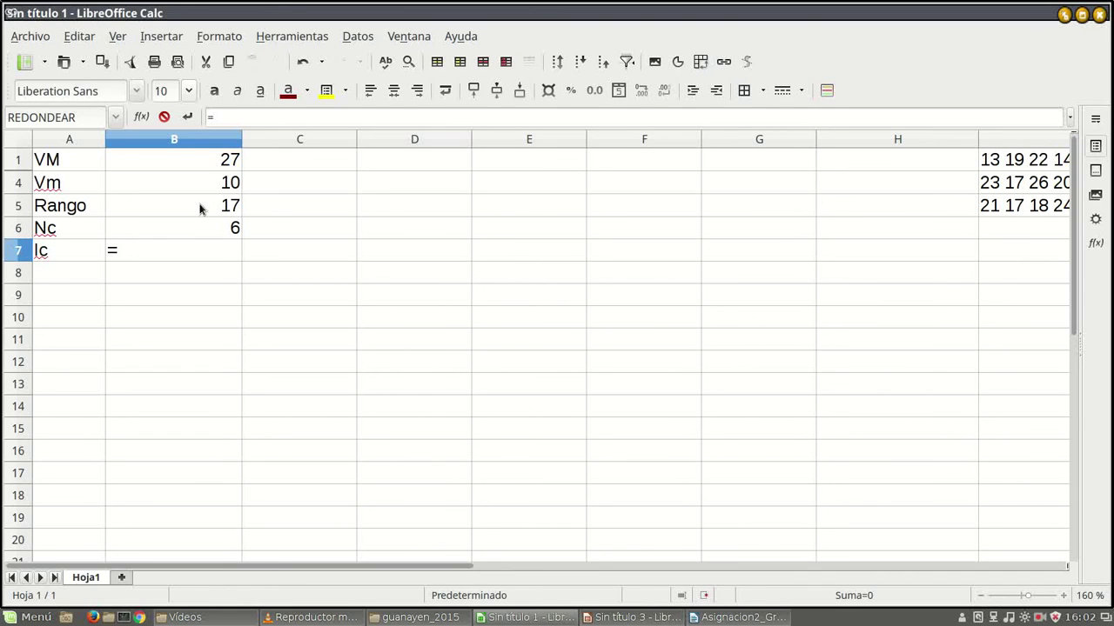
pyautogui.click(199, 208)
pyautogui.write('/')
pyautogui.click(203, 232)
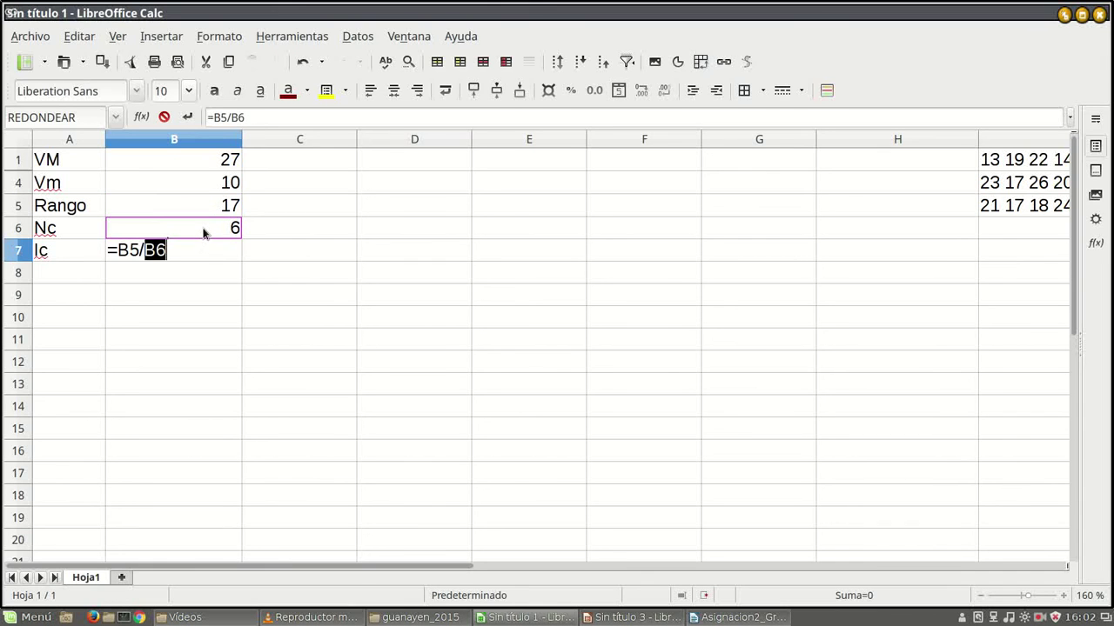
pyautogui.press('Return')
# - Review the number format of the Ic result in B7 and accept the Cantidad format -1234 with 0 decimals
pyautogui.click(223, 254)
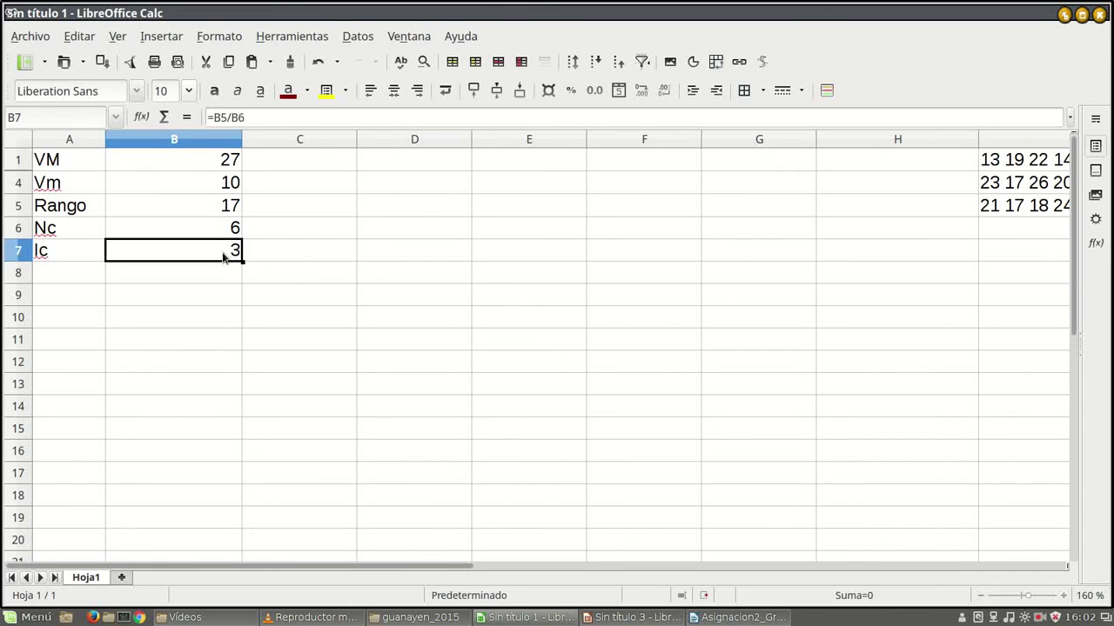
pyautogui.rightClick(222, 255)
pyautogui.moveTo(313, 346)
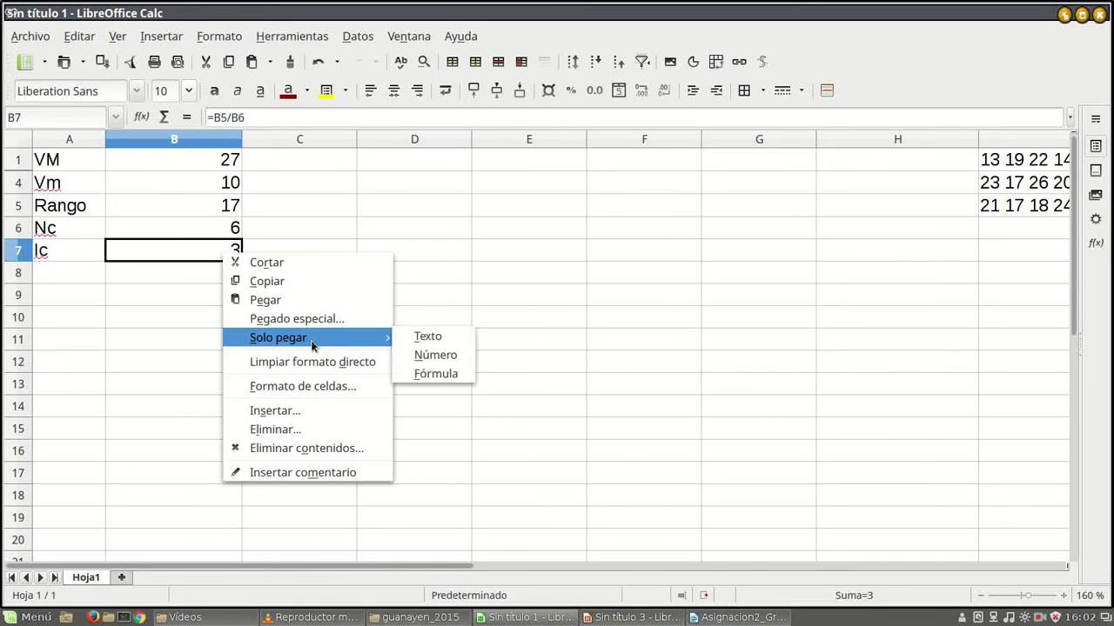
pyautogui.click(311, 387)
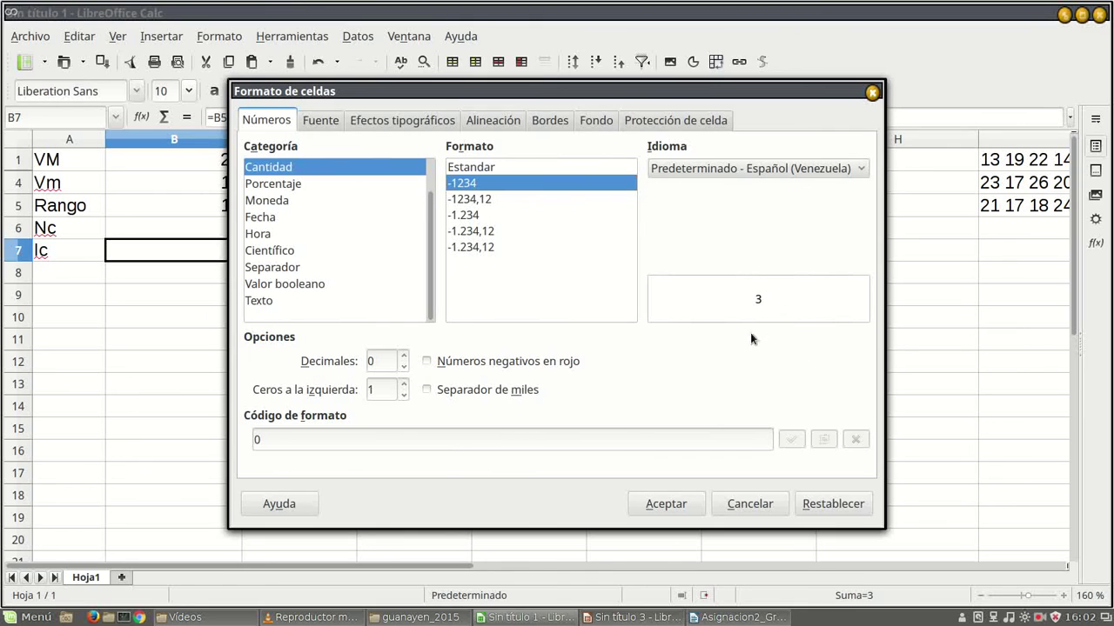
pyautogui.click(681, 505)
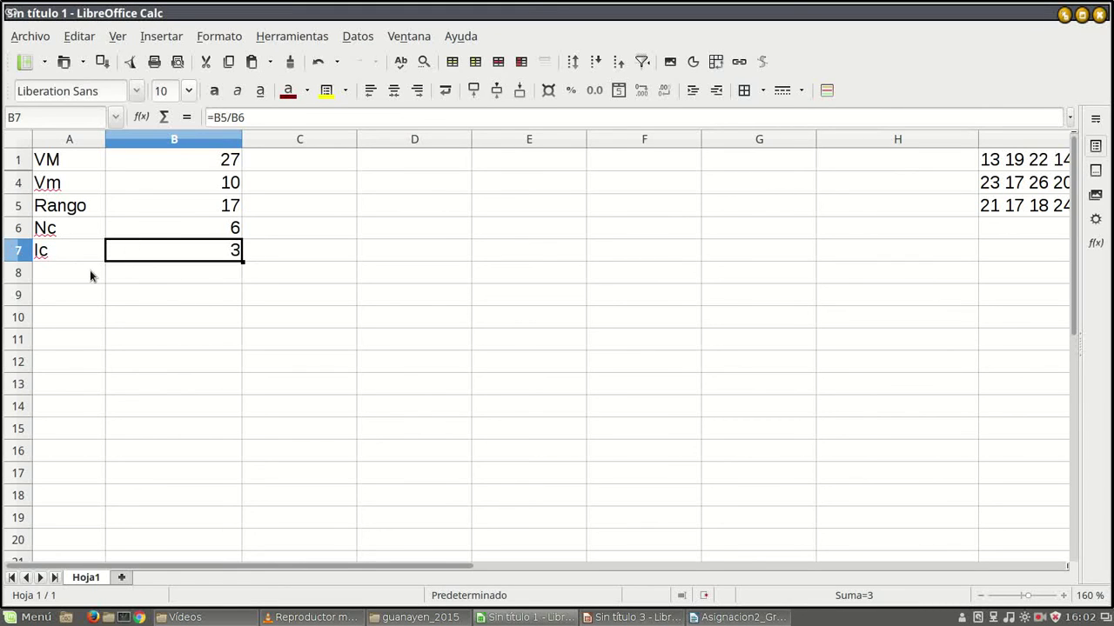
# - Enter the title "tabla de frecuencia" in cell C8
pyautogui.click(303, 277)
pyautogui.write('t')
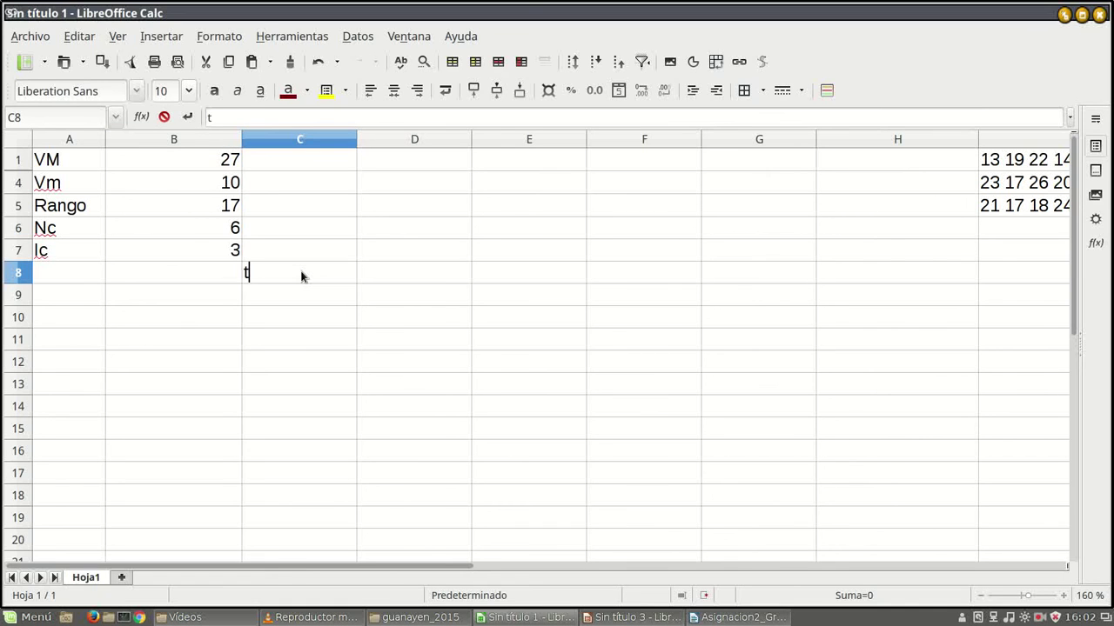
pyautogui.write('a')
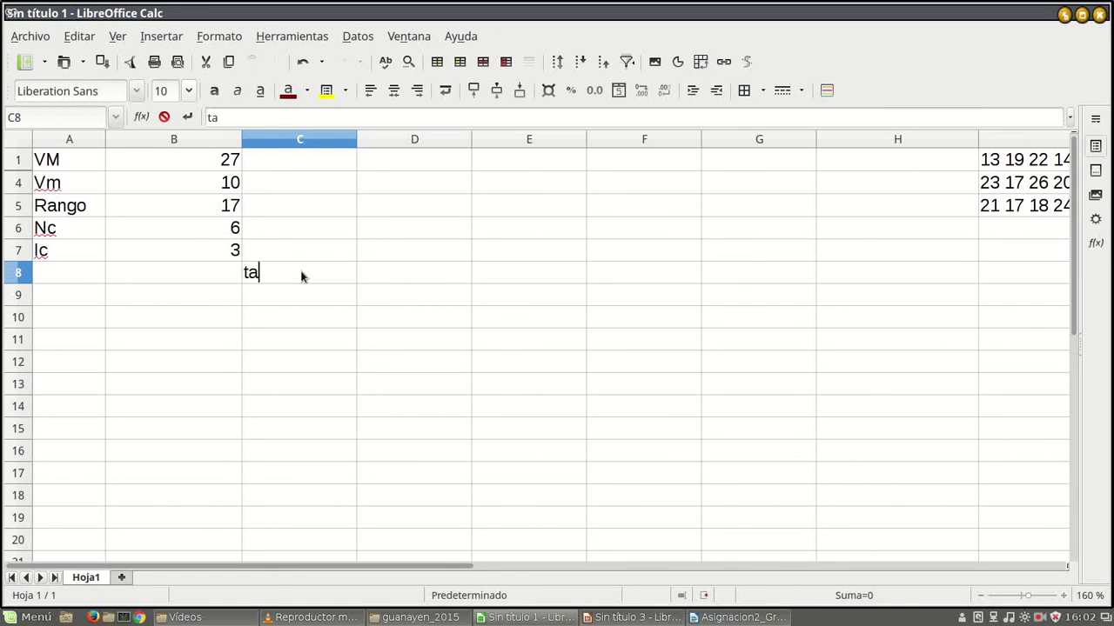
pyautogui.write('bla de frecuencia')
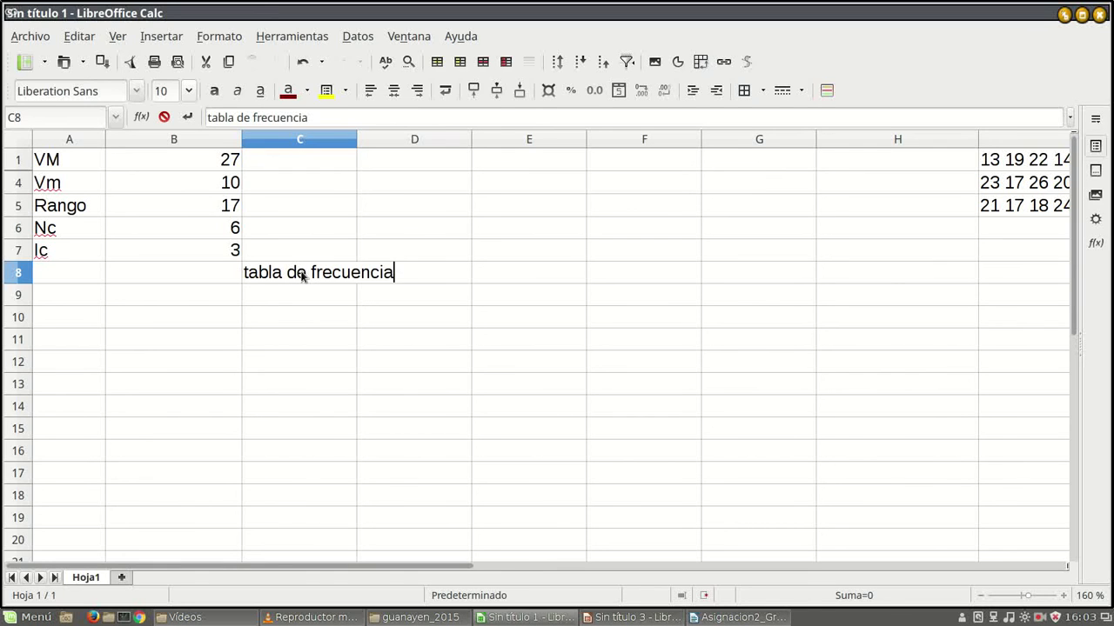
pyautogui.press('Return')
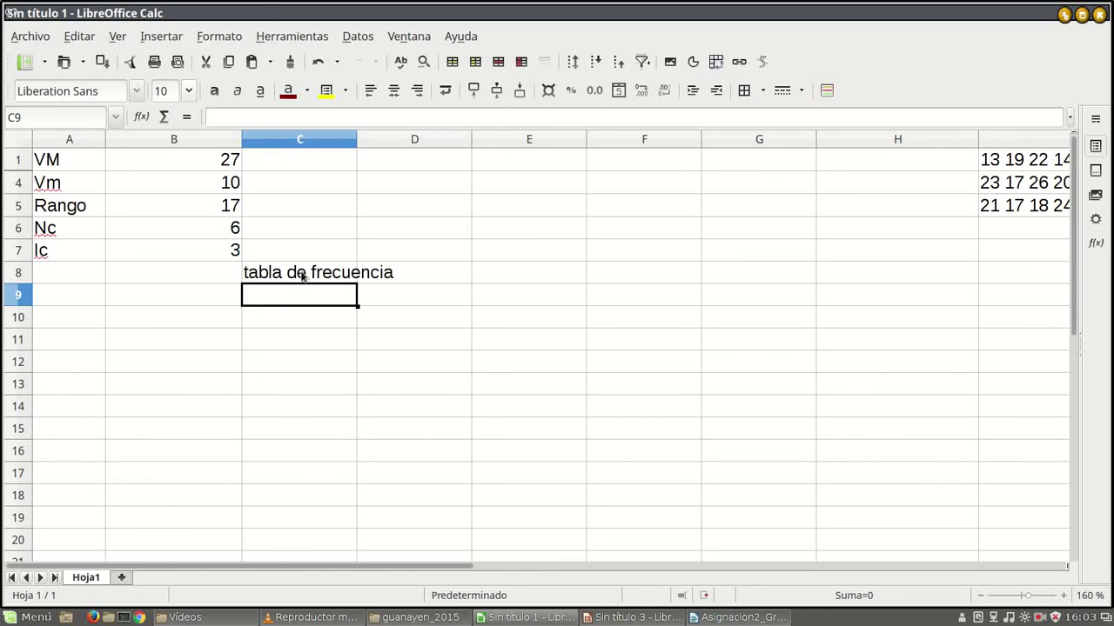
# - Add the table headings Li in A10 and Ls in B10, and narrow columns B and A
pyautogui.click(57, 317)
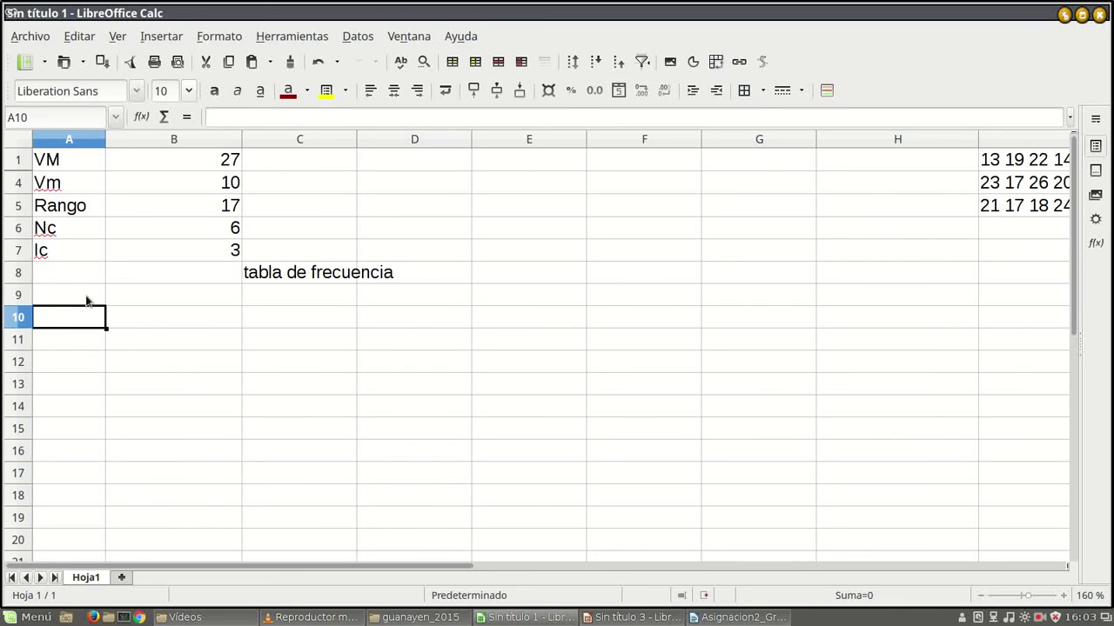
pyautogui.write('Li')
pyautogui.press('Tab')
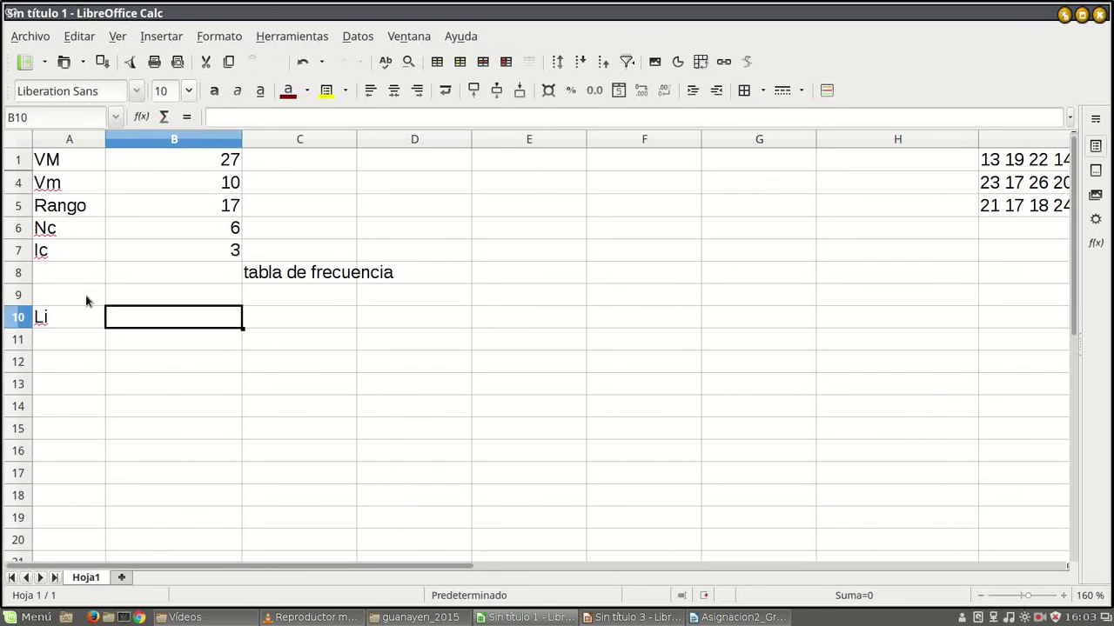
pyautogui.write('Ls')
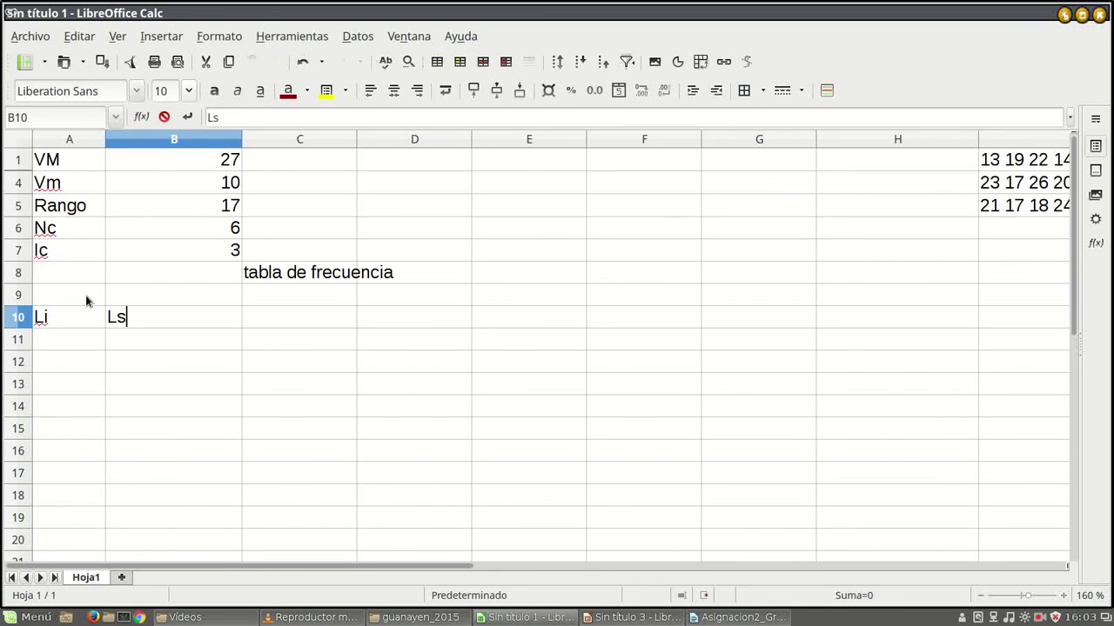
pyautogui.press('Return')
pyautogui.moveTo(242, 139); pyautogui.dragTo(178, 139)
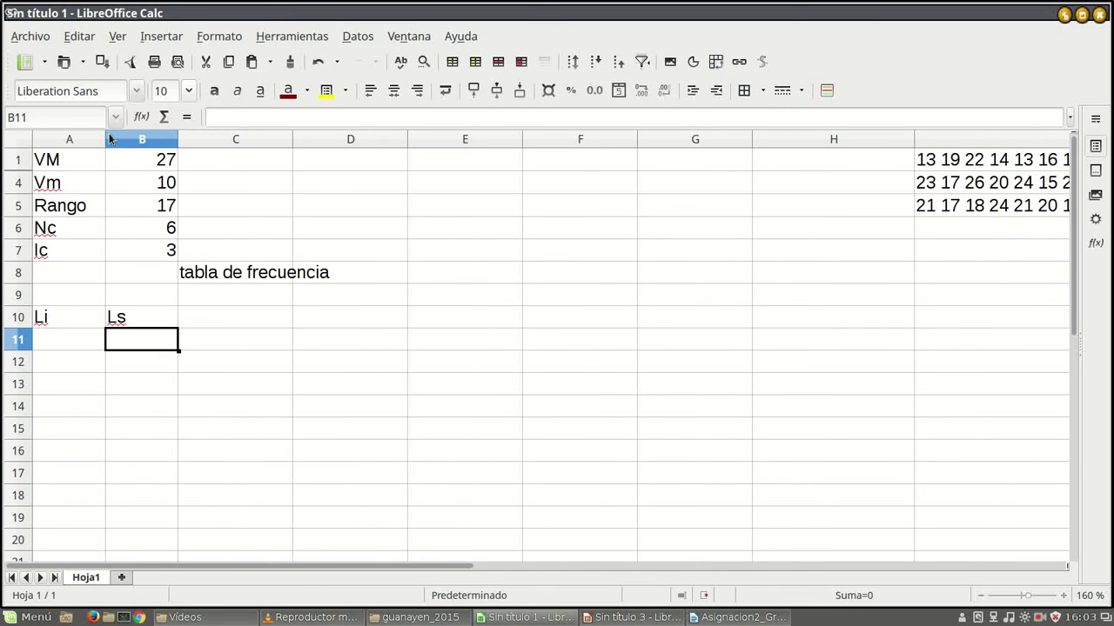
pyautogui.moveTo(106, 136); pyautogui.dragTo(94, 136)
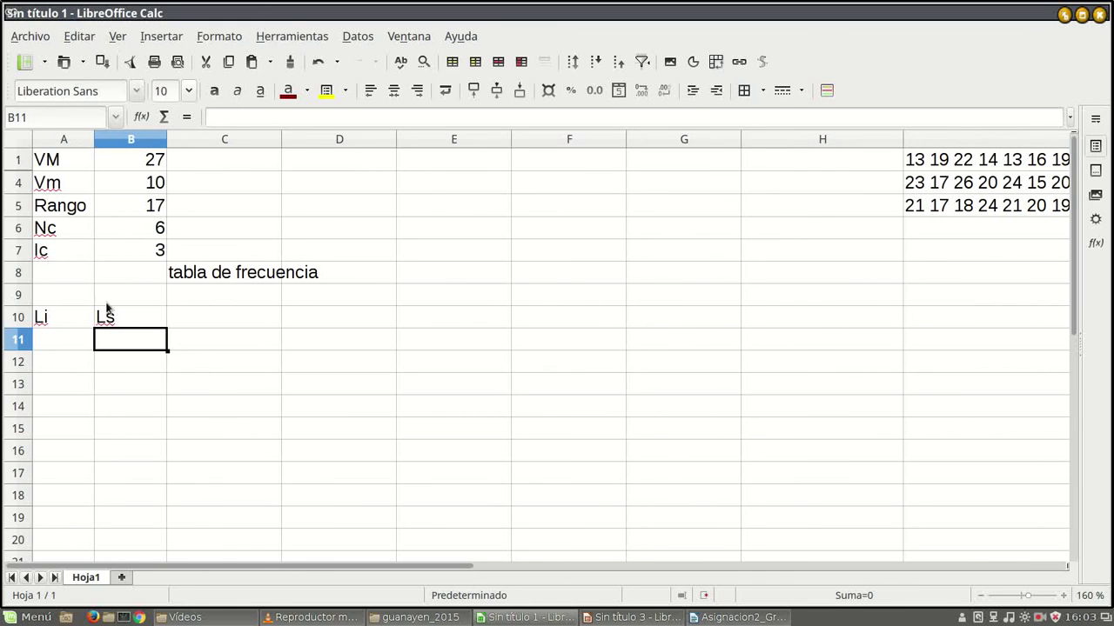
pyautogui.click(65, 340)
pyautogui.click(65, 366)
pyautogui.click(64, 387)
pyautogui.click(62, 406)
pyautogui.click(65, 429)
pyautogui.click(59, 451)
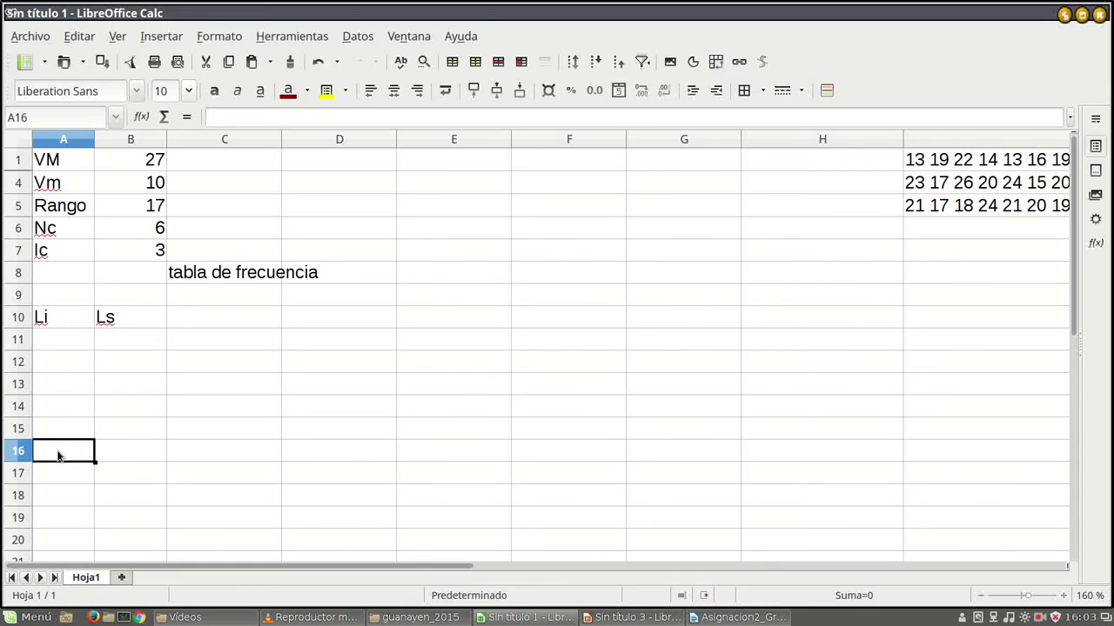
# - Set the first lower limit in A11 to the minimum value with the formula =B4, and narrow column B slightly
pyautogui.click(64, 347)
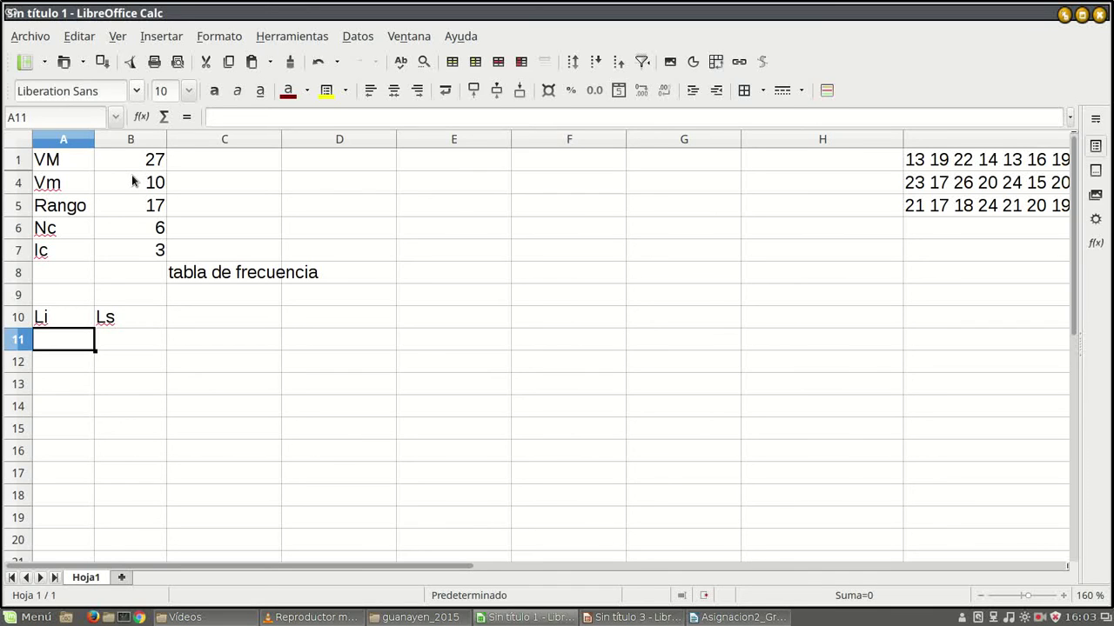
pyautogui.write('=')
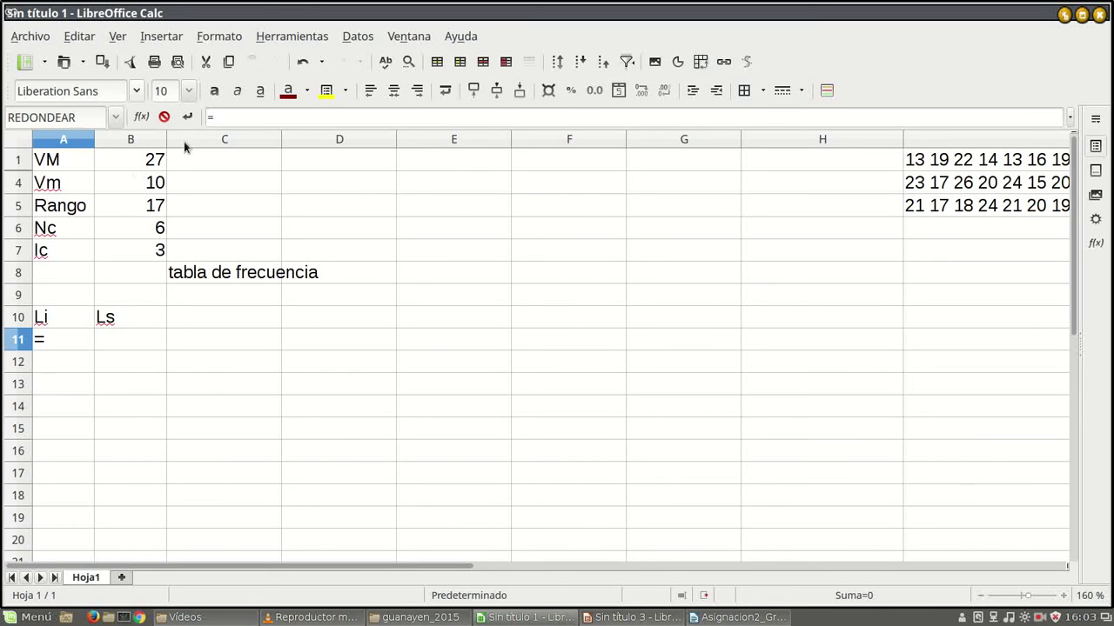
pyautogui.click(154, 183)
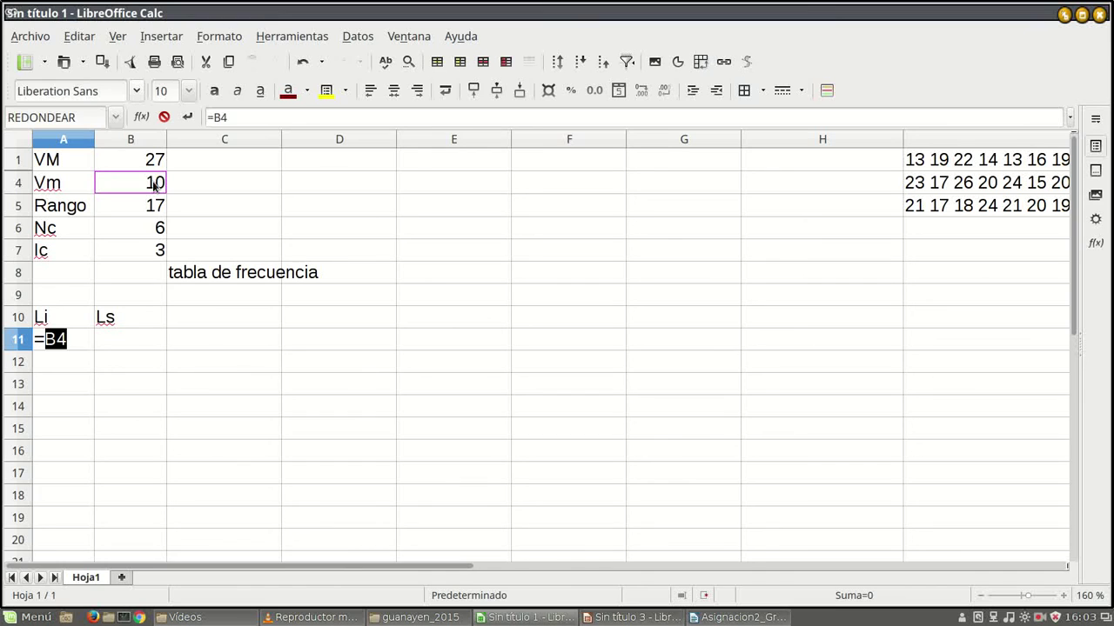
pyautogui.press('Return')
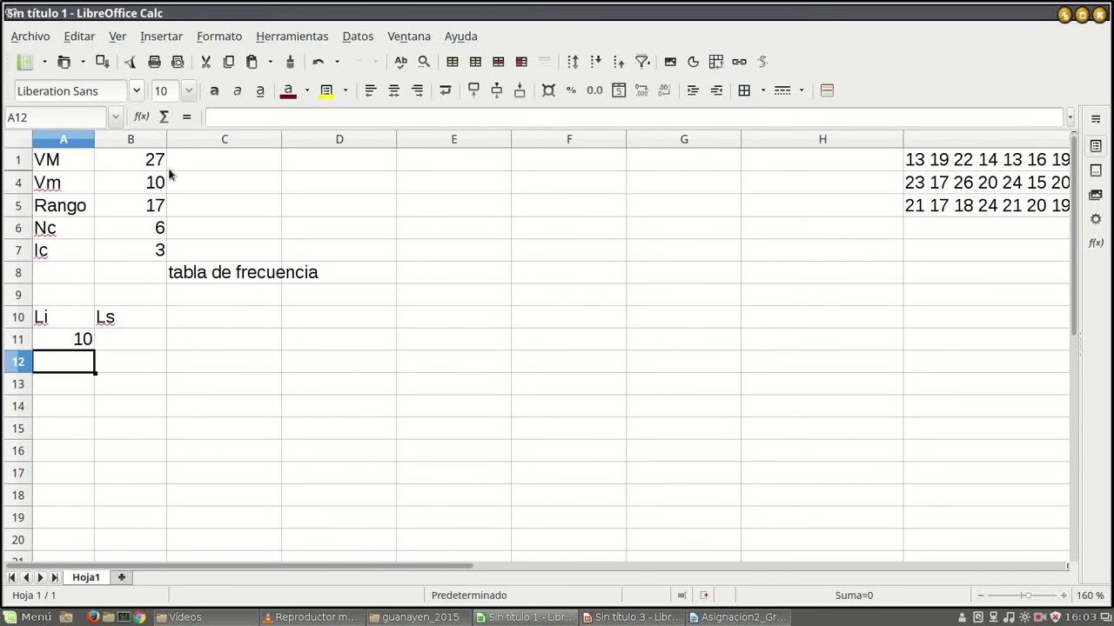
pyautogui.moveTo(166, 134); pyautogui.dragTo(158, 134)
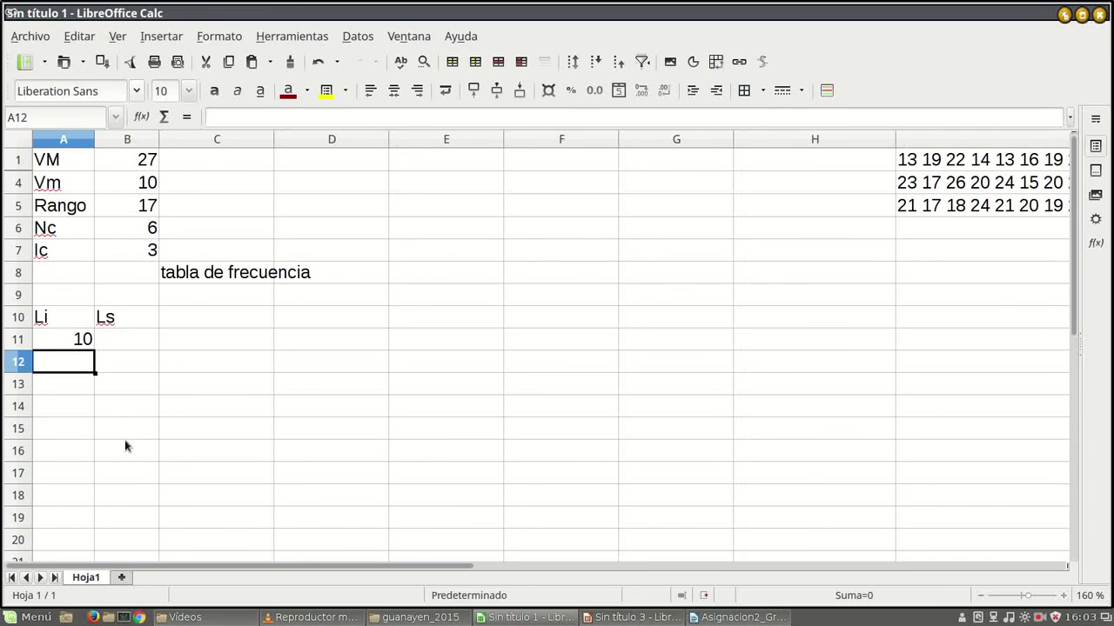
# - Calculate the first upper limit in B11 by adding Ic to the lower limit with the formula =A11+B7
pyautogui.click(66, 344)
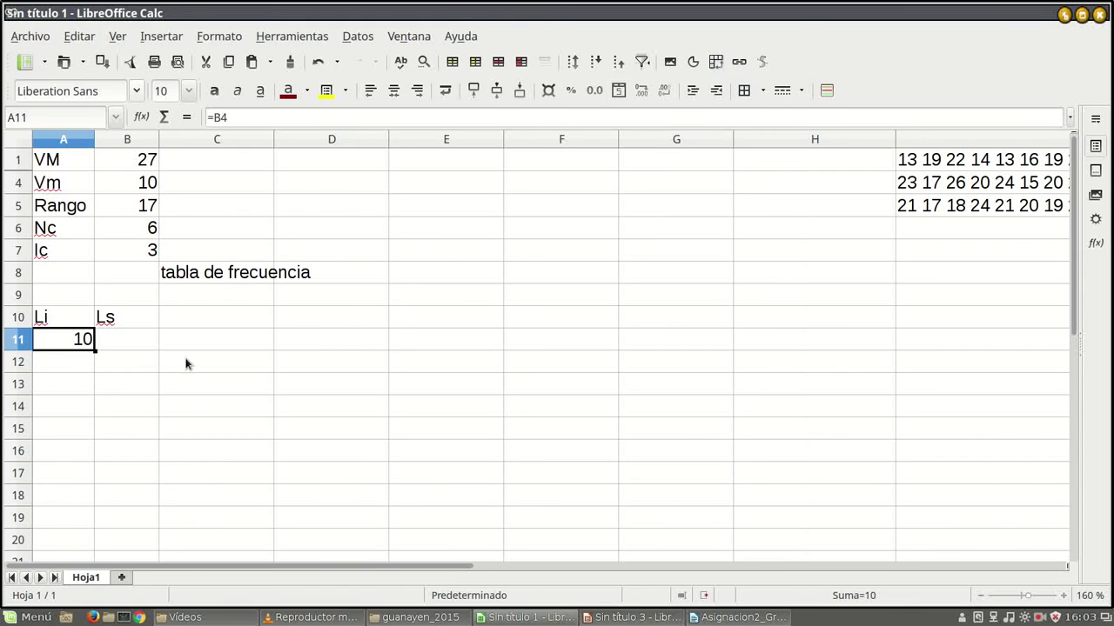
pyautogui.click(102, 337)
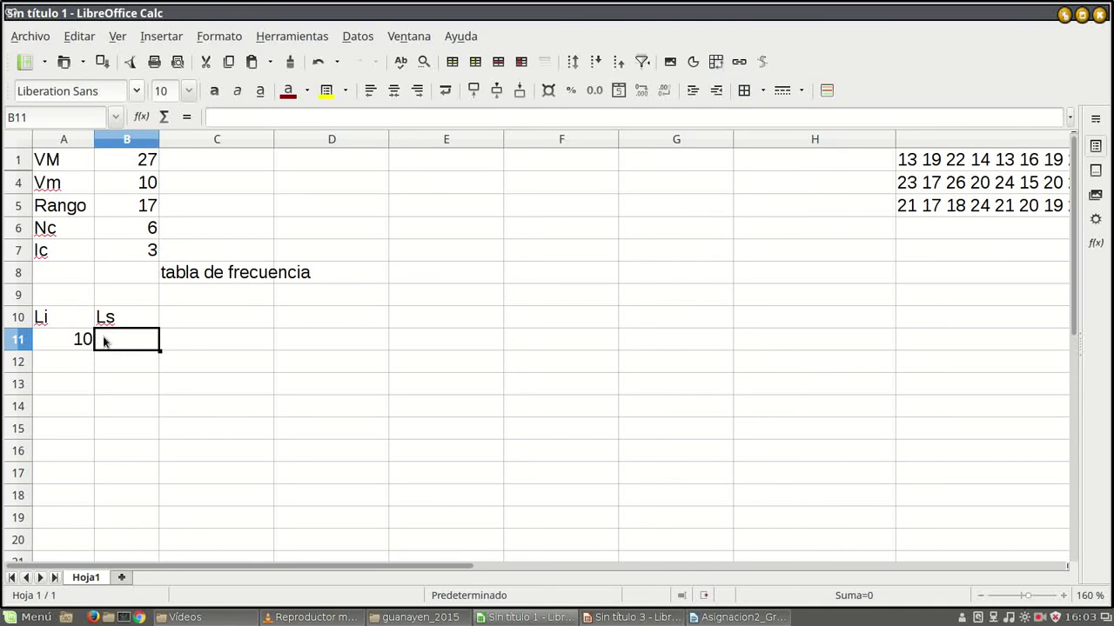
pyautogui.write('=')
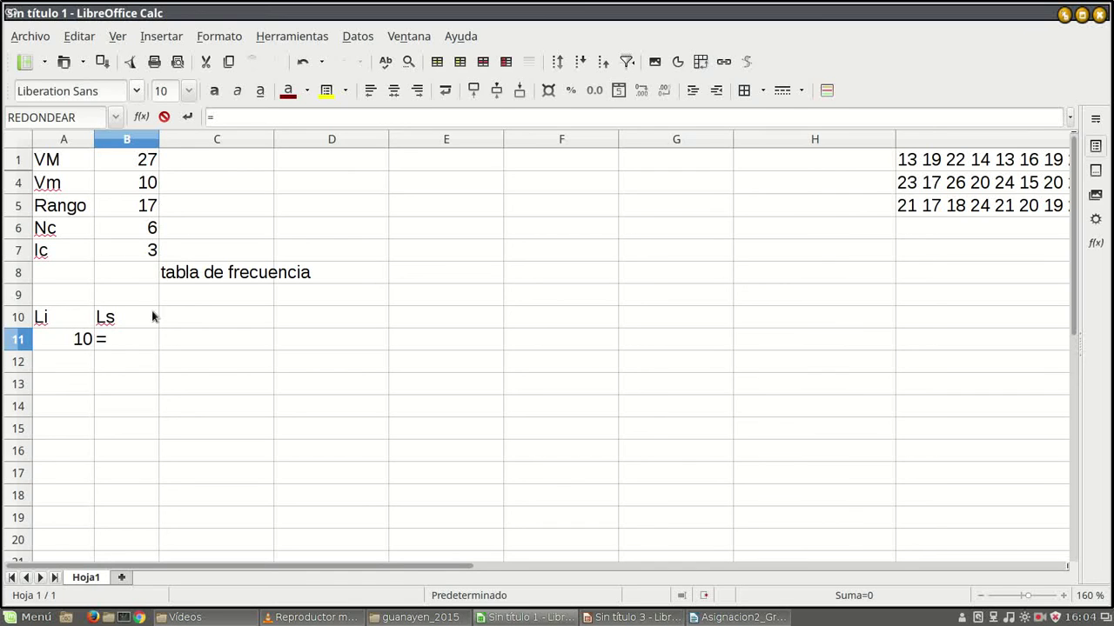
pyautogui.click(78, 340)
pyautogui.write('+')
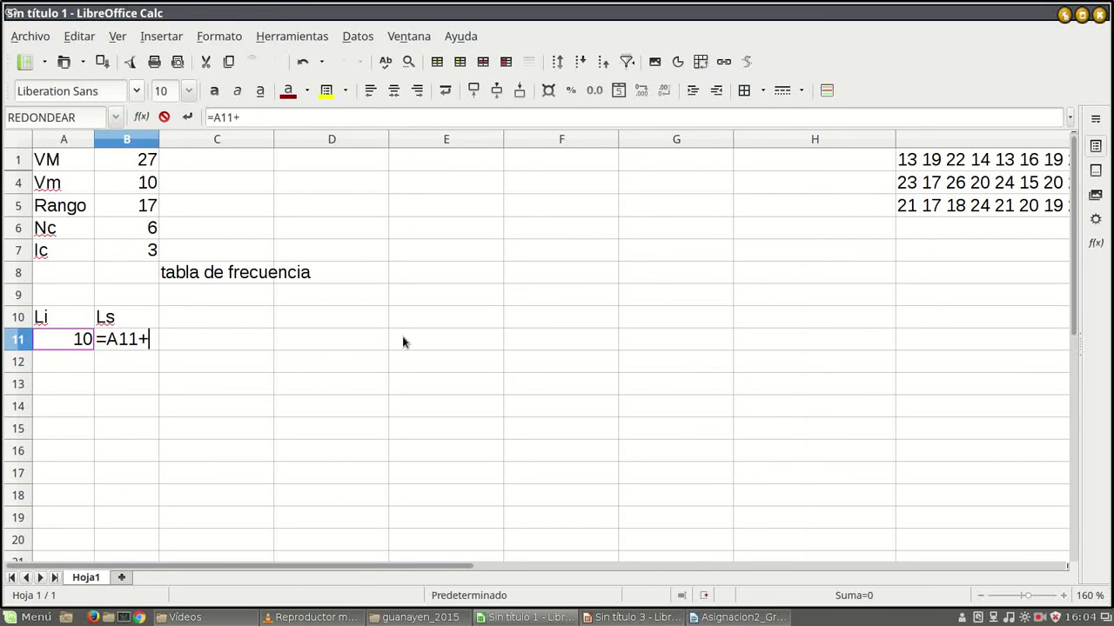
pyautogui.click(126, 252)
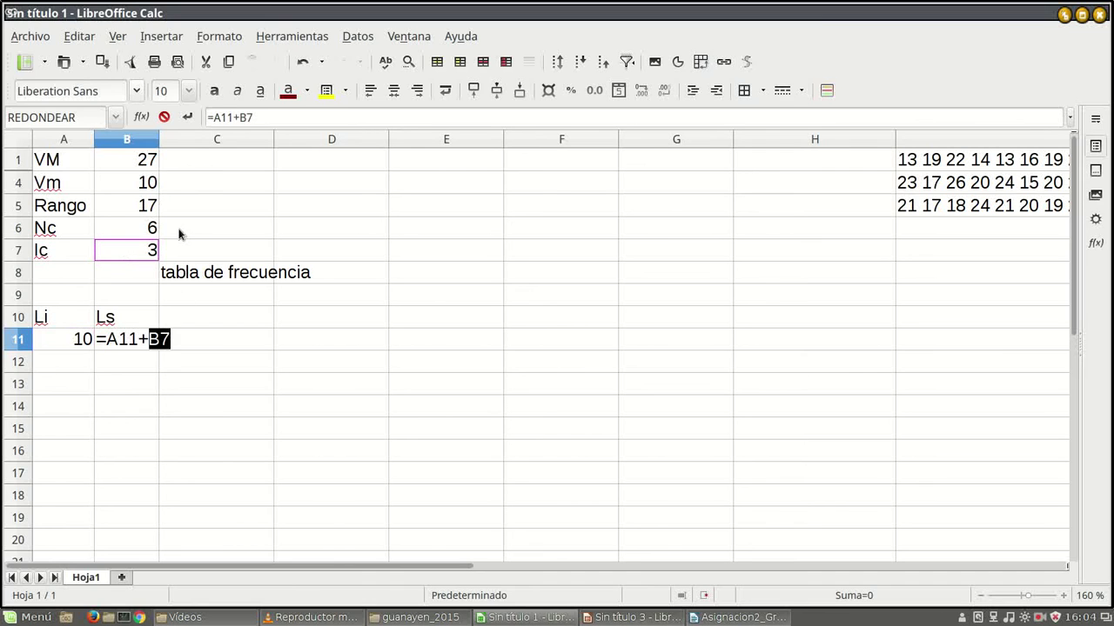
pyautogui.press('Return')
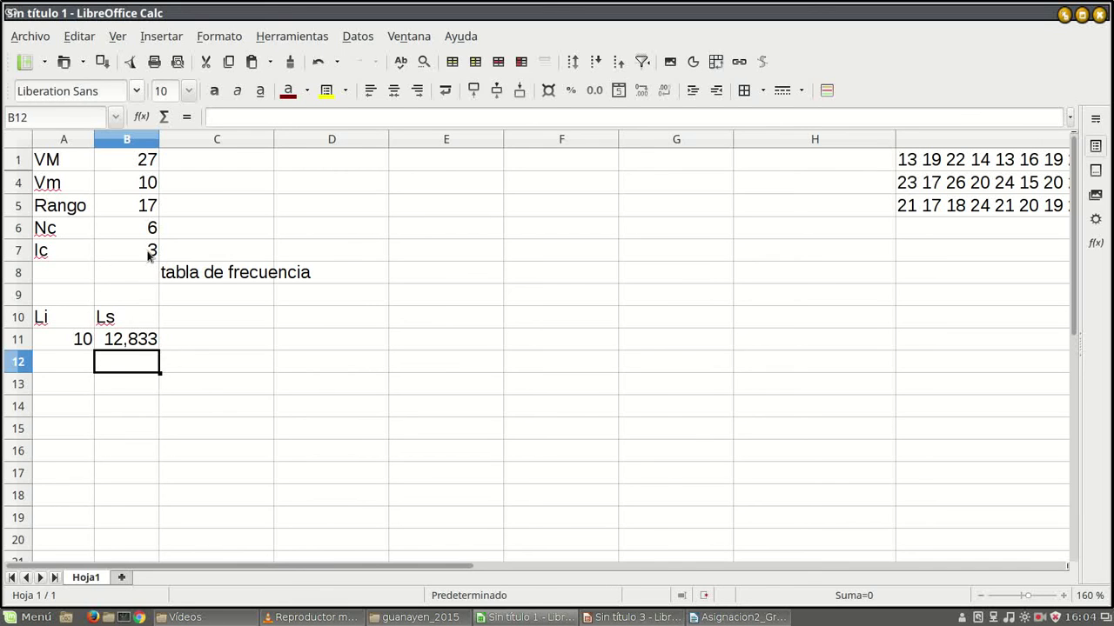
pyautogui.click(1039, 618)
pyautogui.click(979, 547)
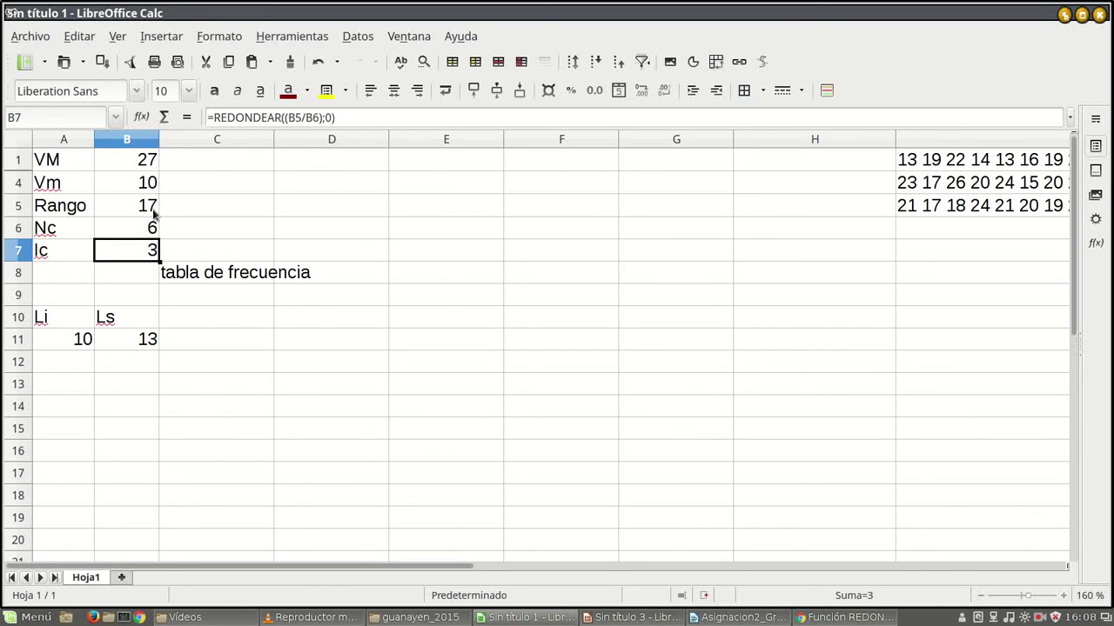
# - Clear the Ic formula in B7 and begin a rounding formula there as =Redondear() with empty parentheses
pyautogui.click(137, 276)
pyautogui.click(135, 249)
pyautogui.press('Delete')
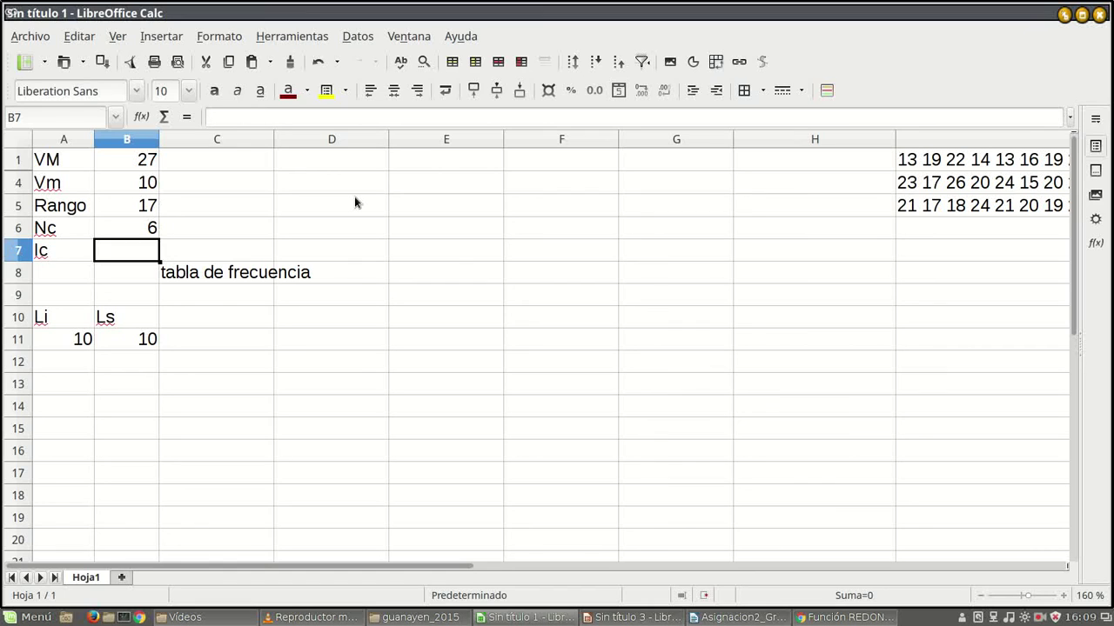
pyautogui.write('=REdonde')
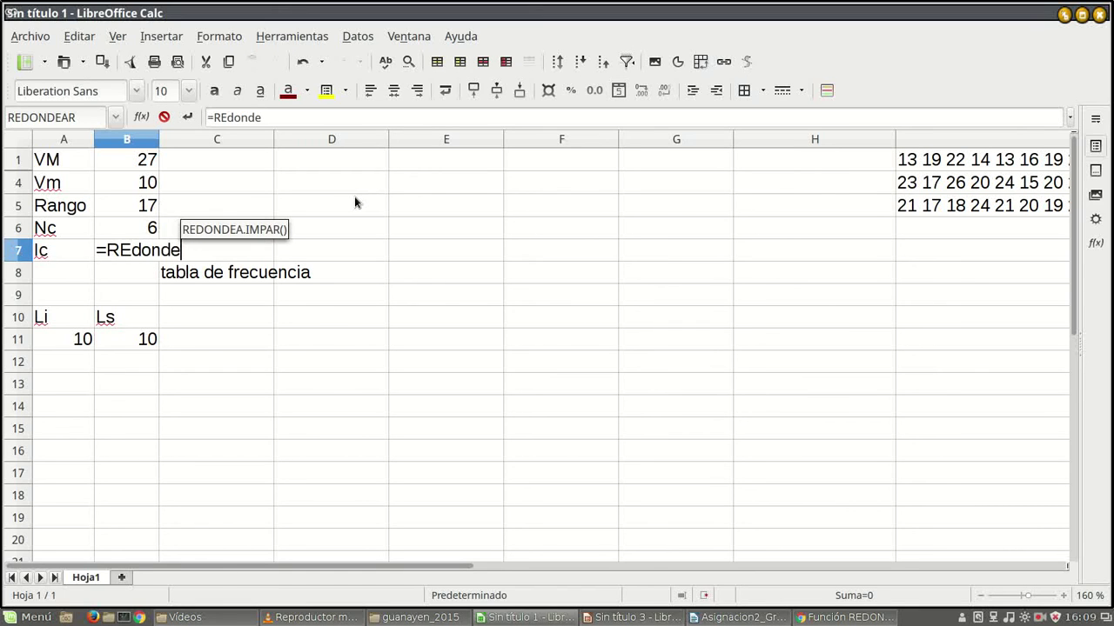
pyautogui.press('BackSpace')
pyautogui.press('BackSpace')
pyautogui.press('BackSpace')
pyautogui.press('BackSpace')
pyautogui.press('BackSpace')
pyautogui.press('BackSpace')
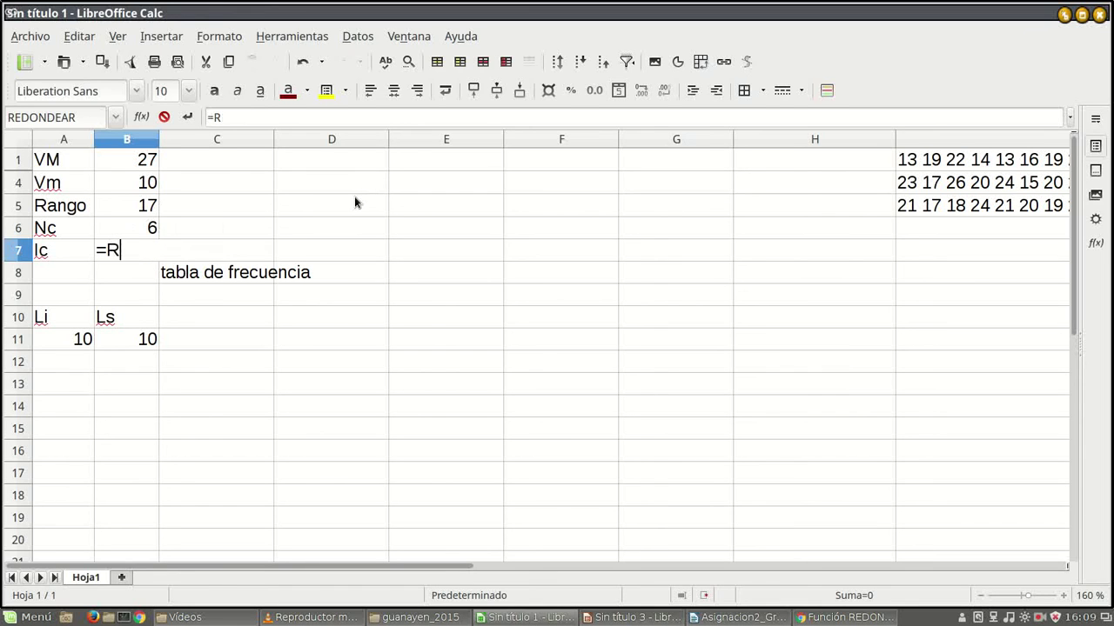
pyautogui.write('edondear')
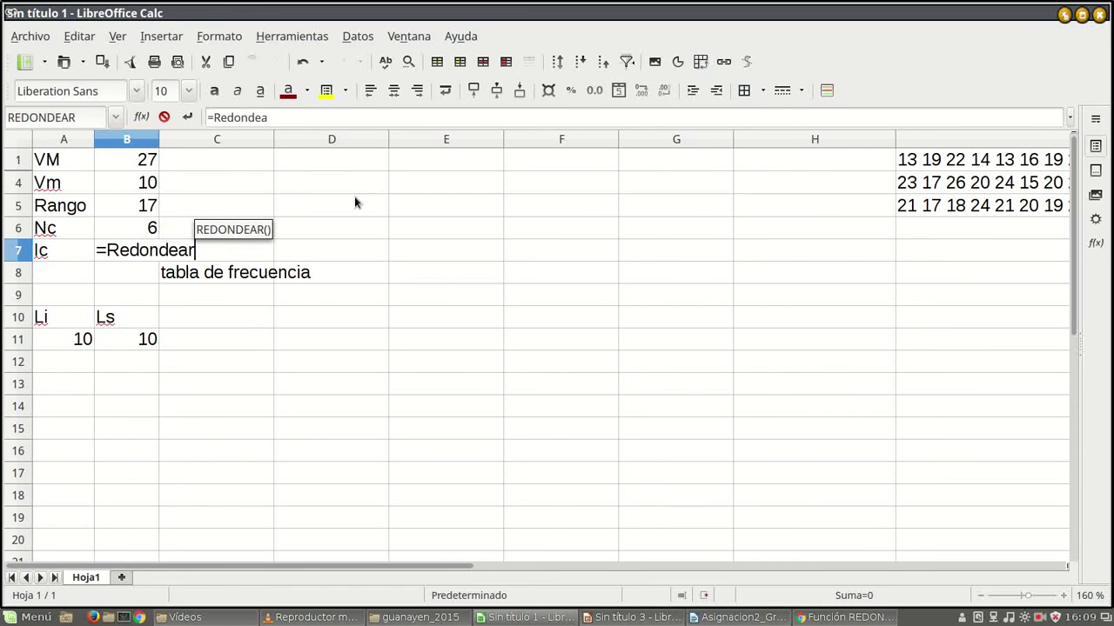
pyautogui.write('(')
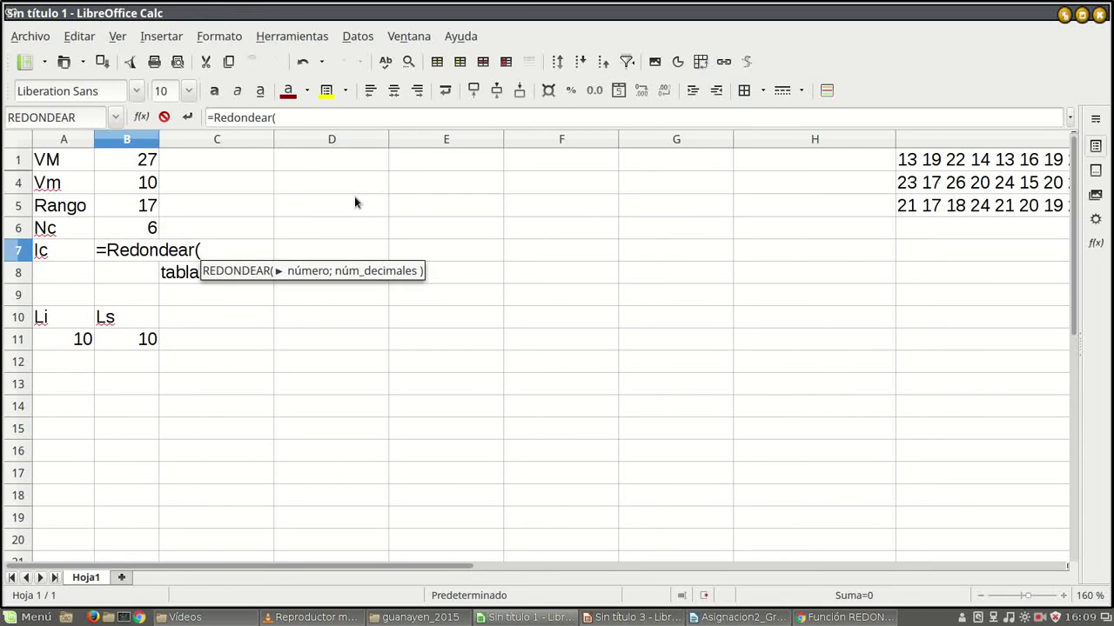
pyautogui.write(')')
pyautogui.press('Left')
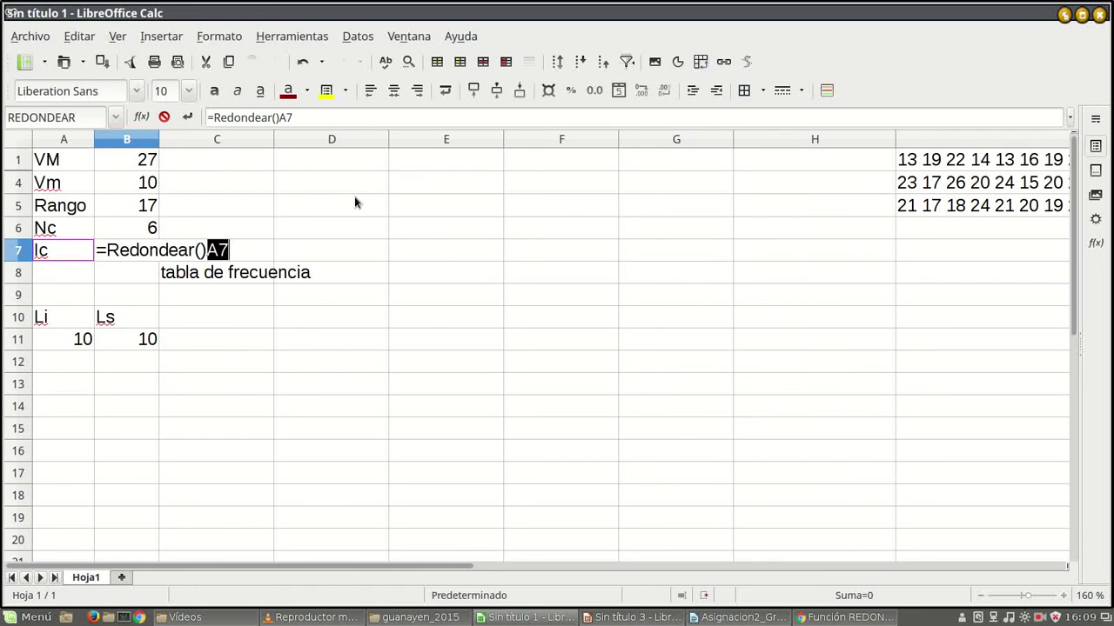
pyautogui.click(314, 116)
pyautogui.press('BackSpace')
pyautogui.press('BackSpace')
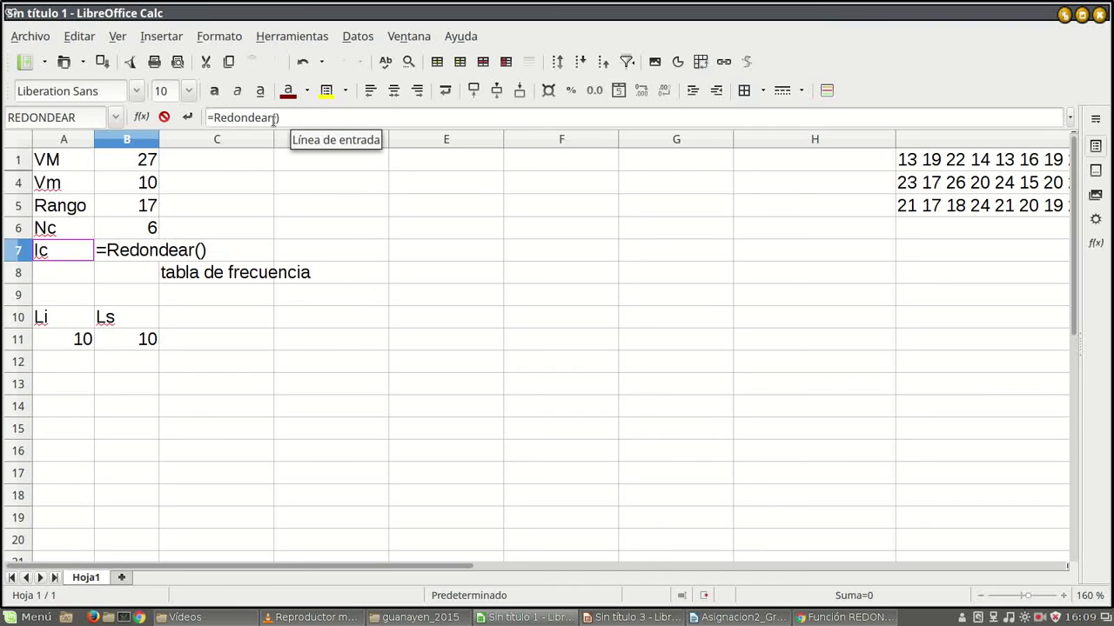
# - Divide B5 by B6 inside the Redondear parentheses, append ;0) and accept the proposed correction =REDONDEAR(B5/B6)
pyautogui.click(277, 116)
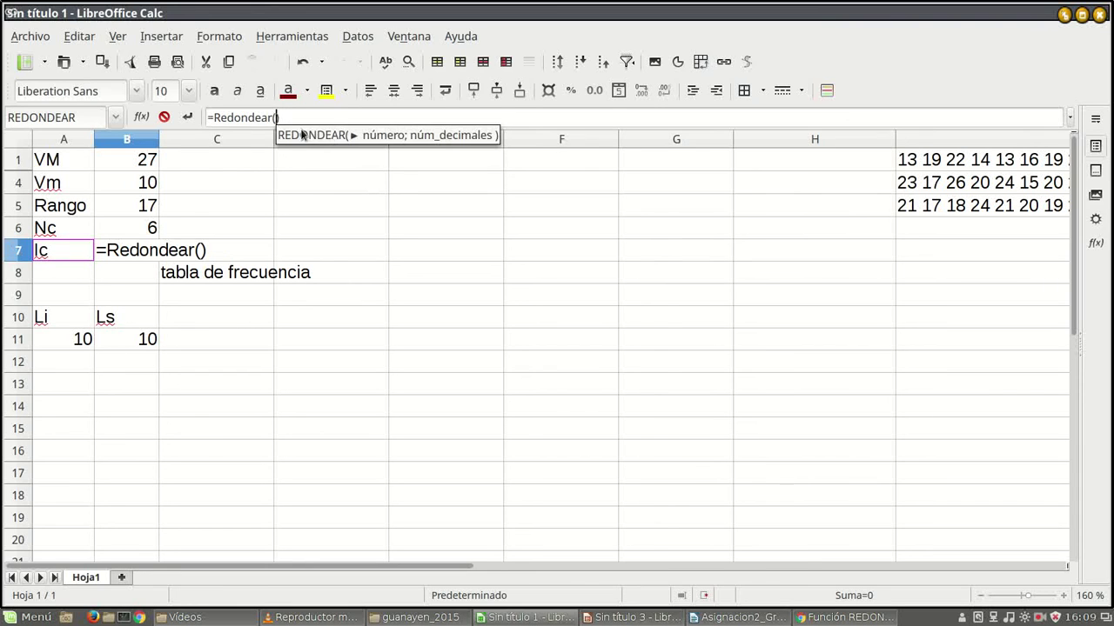
pyautogui.click(142, 204)
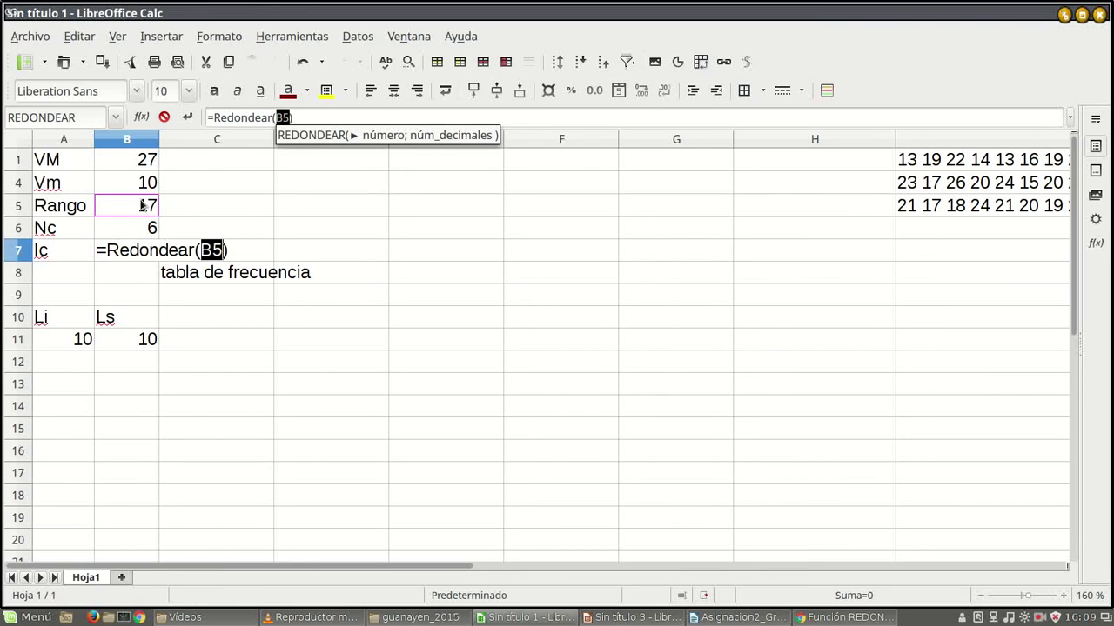
pyautogui.write('/')
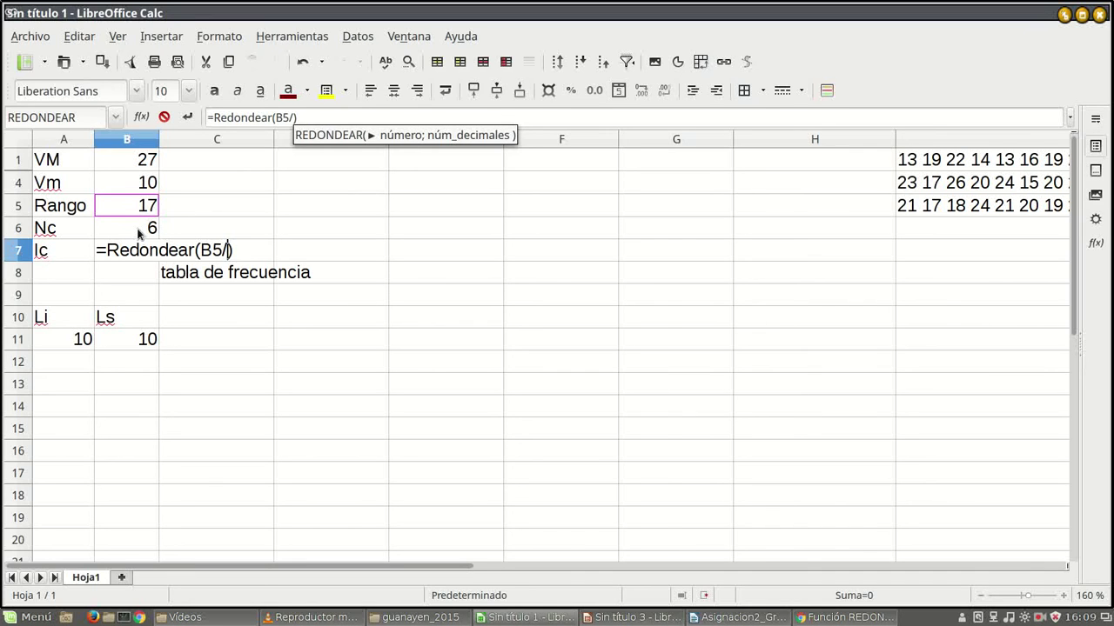
pyautogui.click(141, 228)
pyautogui.press('End')
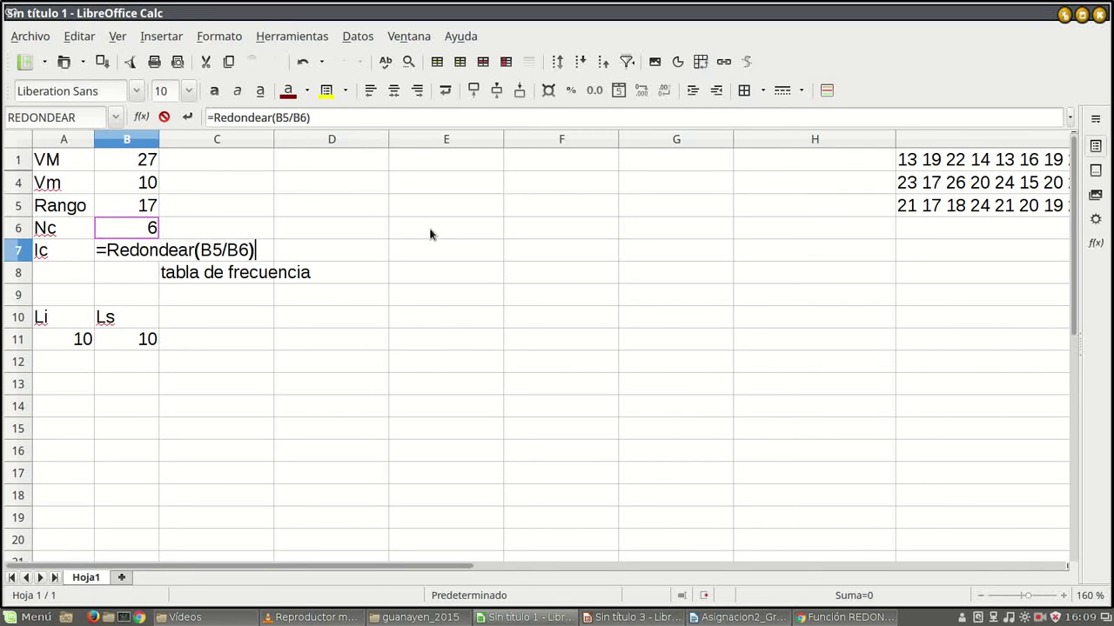
pyautogui.write(';0')
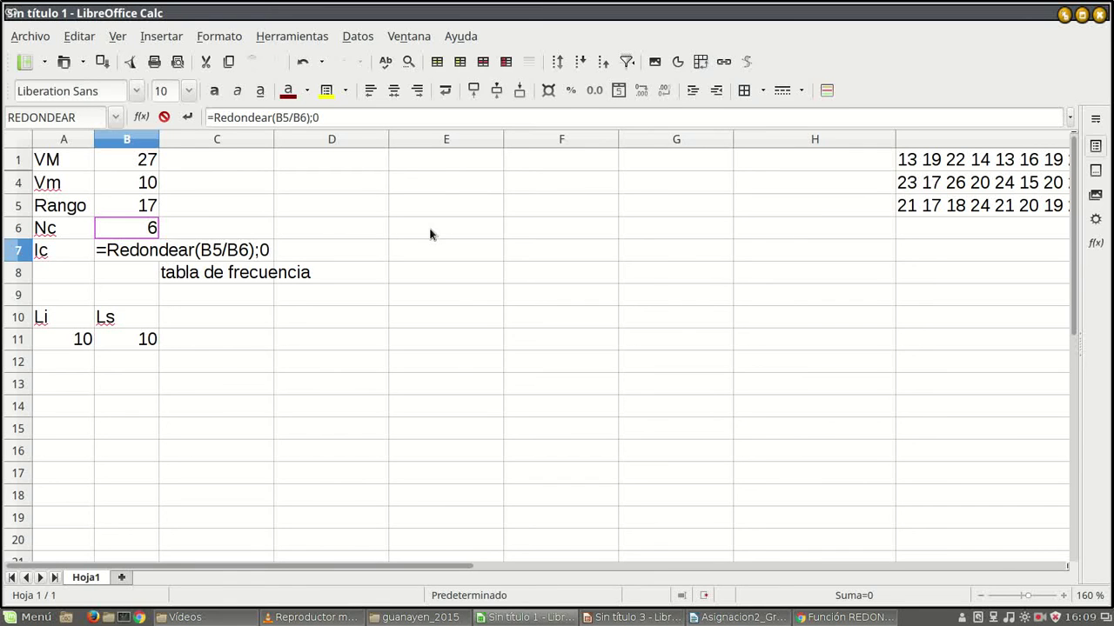
pyautogui.write("'")
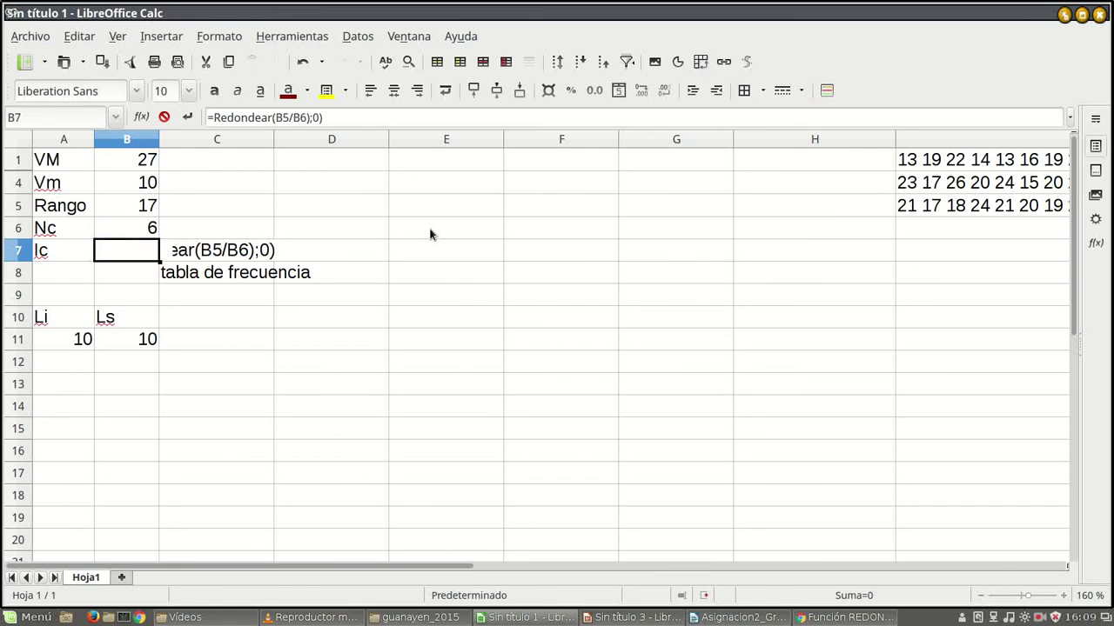
pyautogui.press('Return')
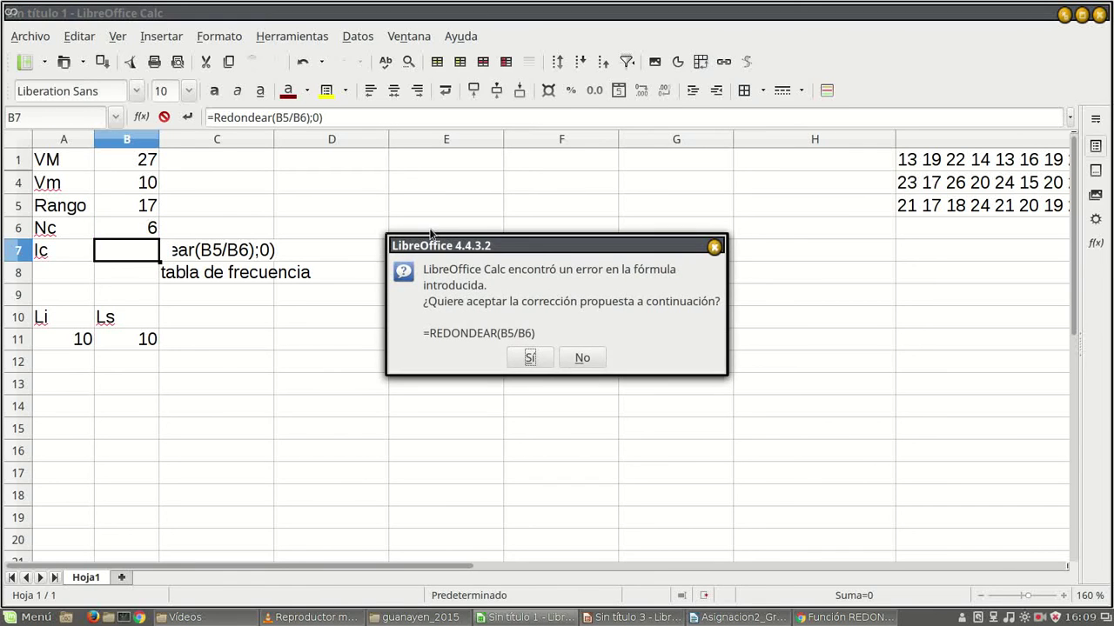
pyautogui.click(531, 357)
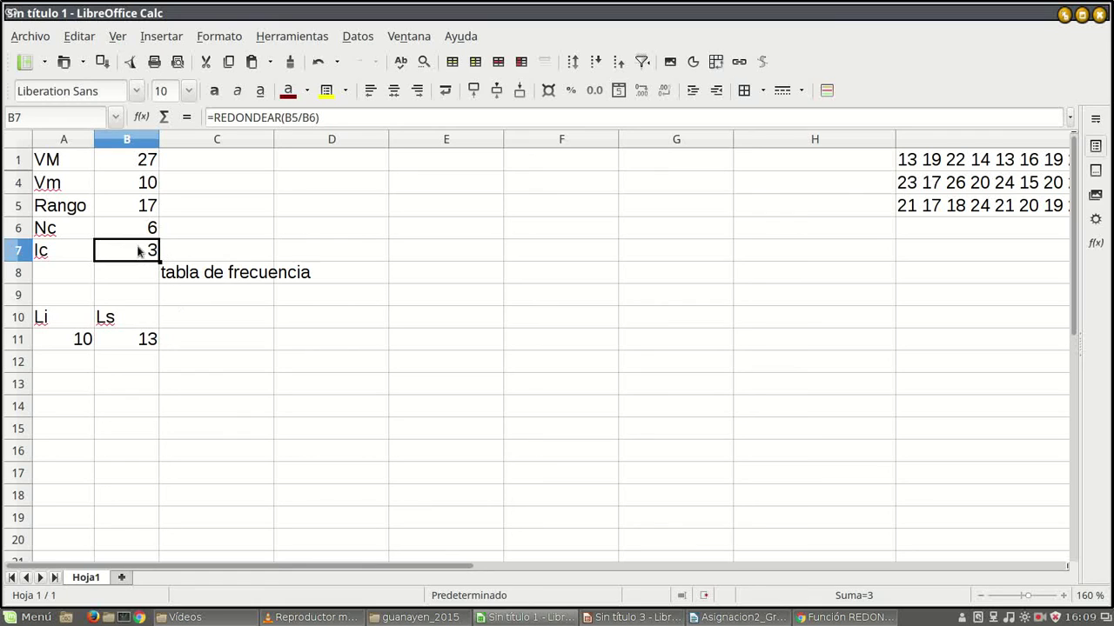
# - Subtract 1 from the upper limit in B11 by changing its formula to =A11+B7-1
pyautogui.click(74, 340)
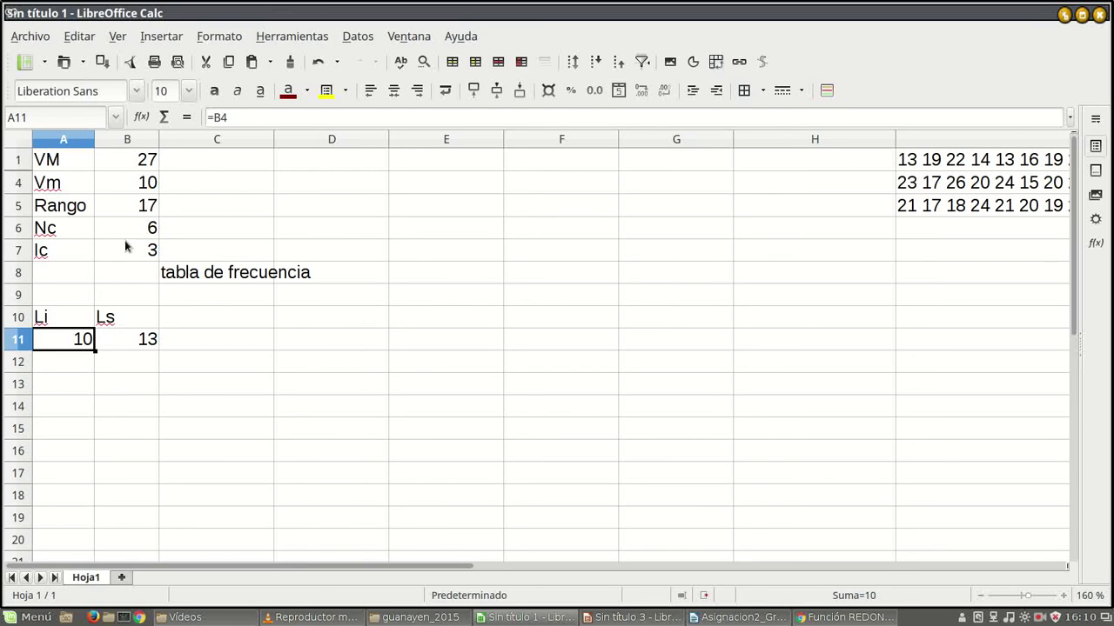
pyautogui.click(120, 344)
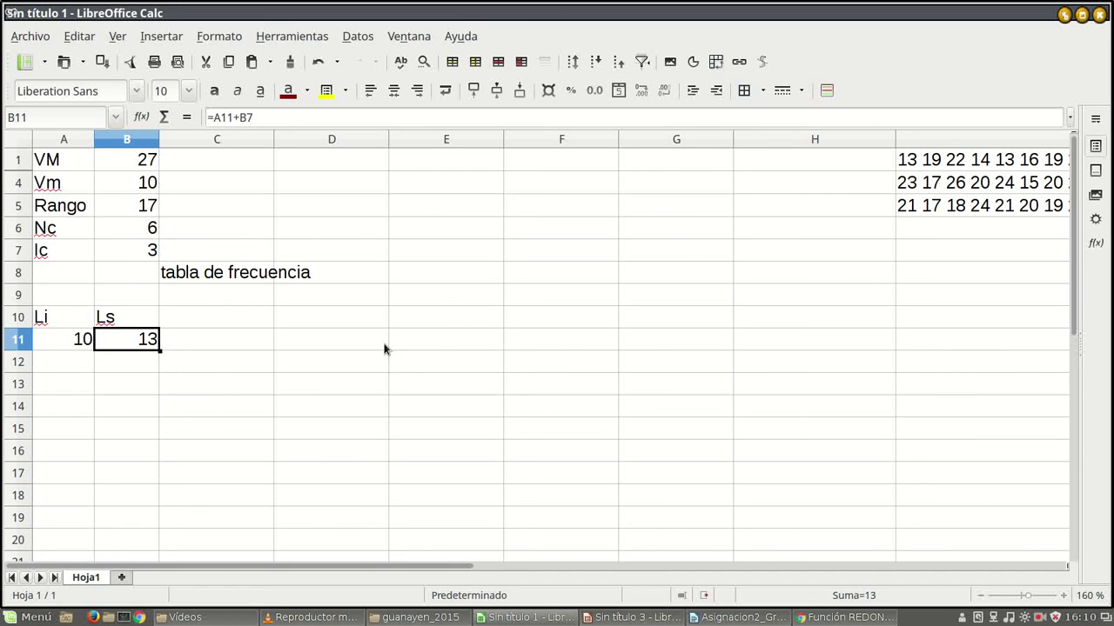
pyautogui.click(271, 117)
pyautogui.write('-1')
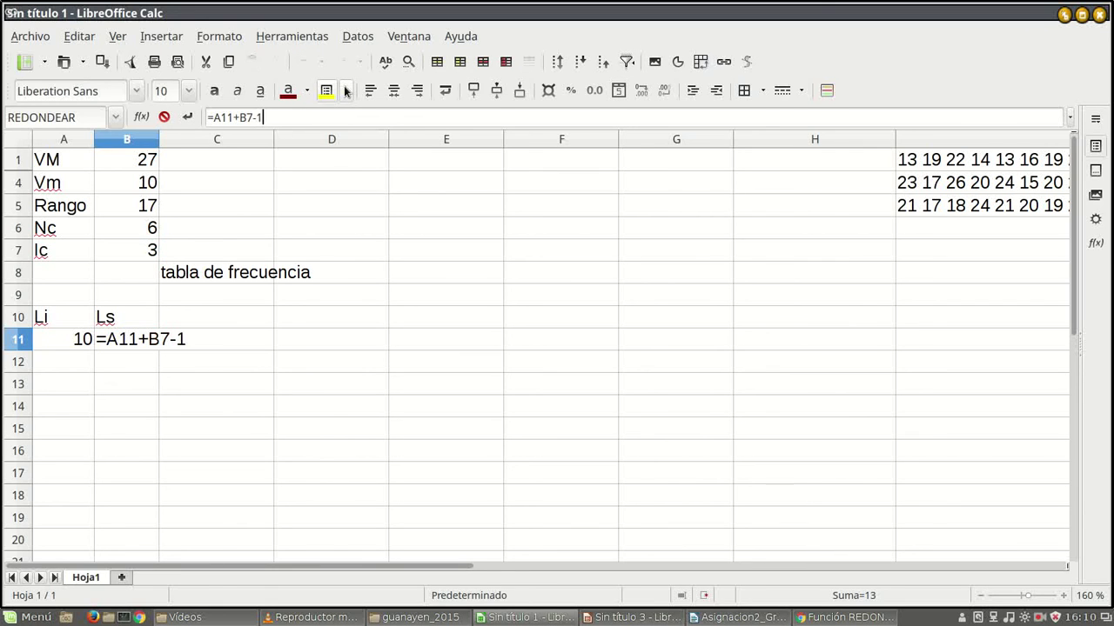
pyautogui.press('Return')
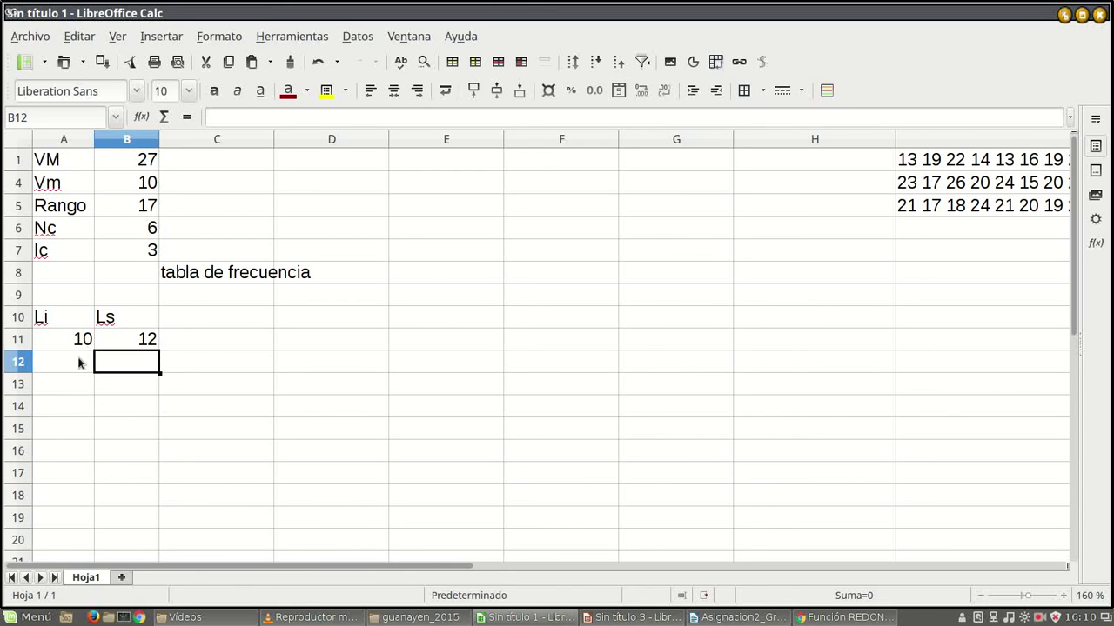
# - Center the first class limits in A11:B11 horizontally
pyautogui.moveTo(62, 339); pyautogui.dragTo(148, 344)
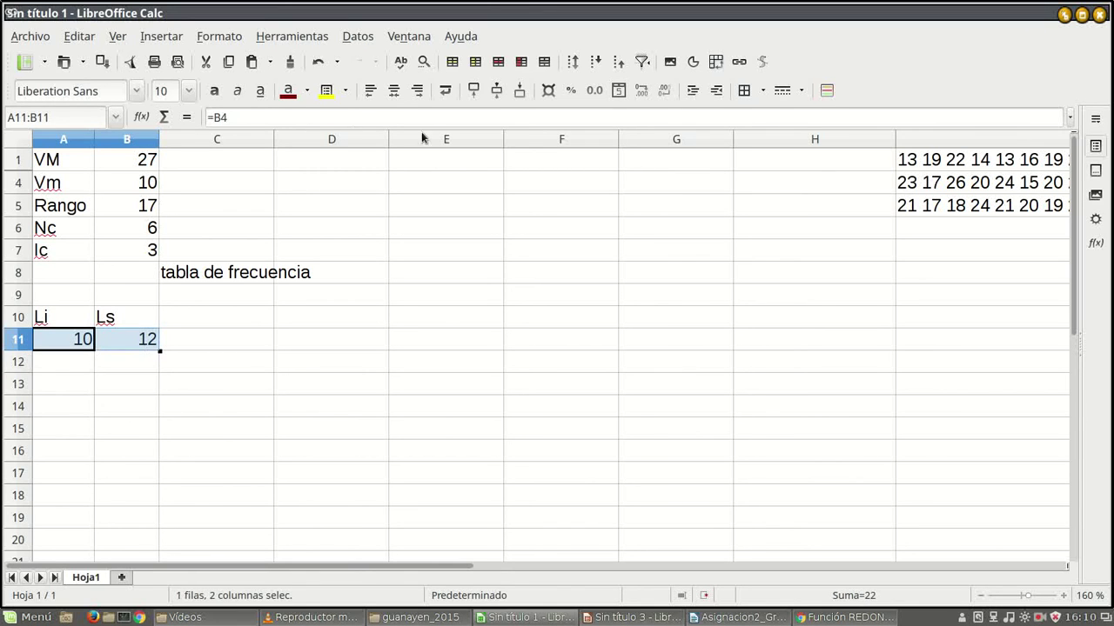
pyautogui.click(396, 91)
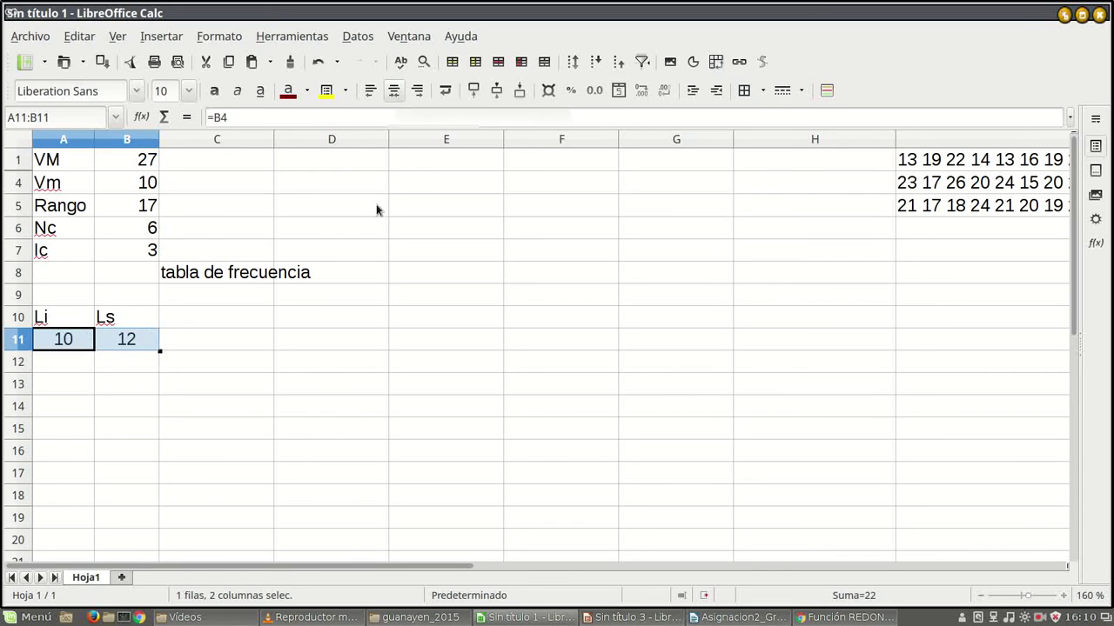
pyautogui.click(154, 472)
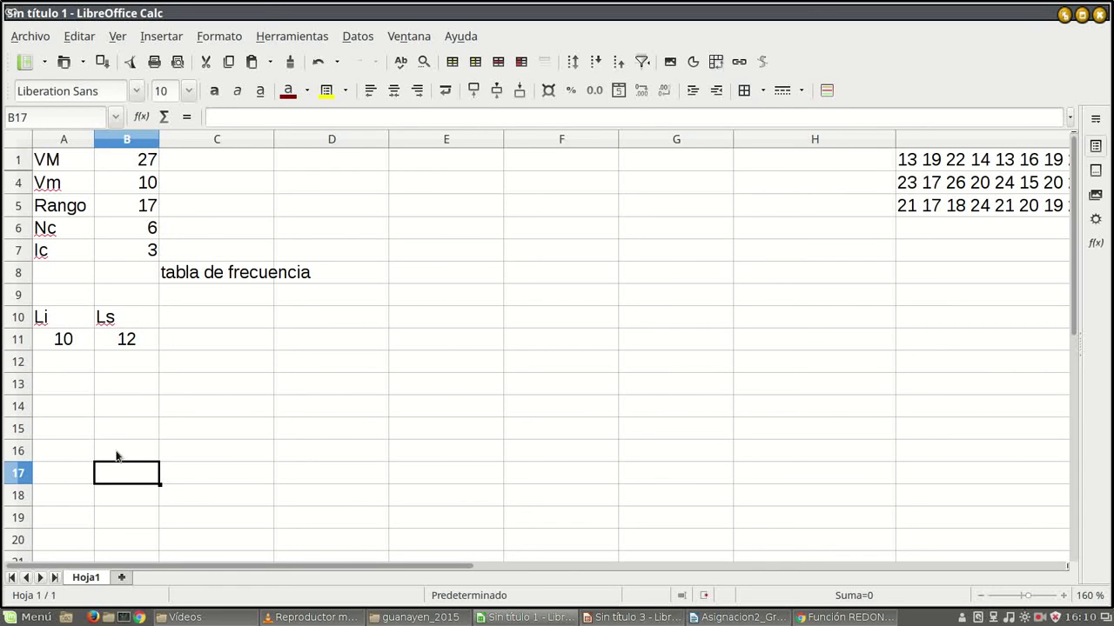
# - Enter the formula =A11+B7 in A12 to compute the second class's lower limit
pyautogui.click(68, 339)
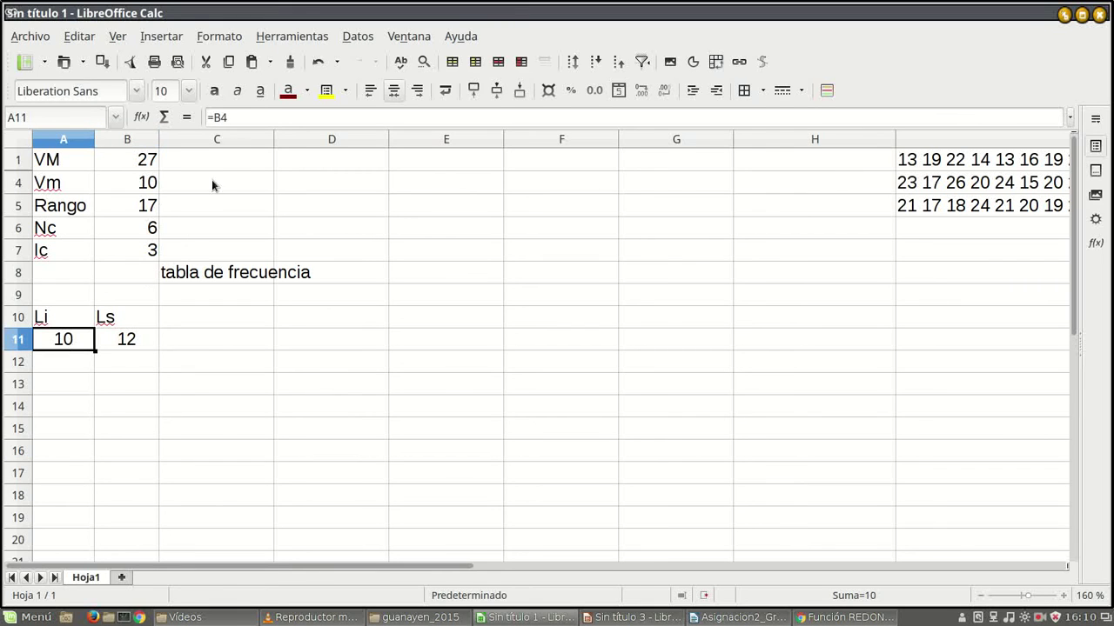
pyautogui.click(73, 368)
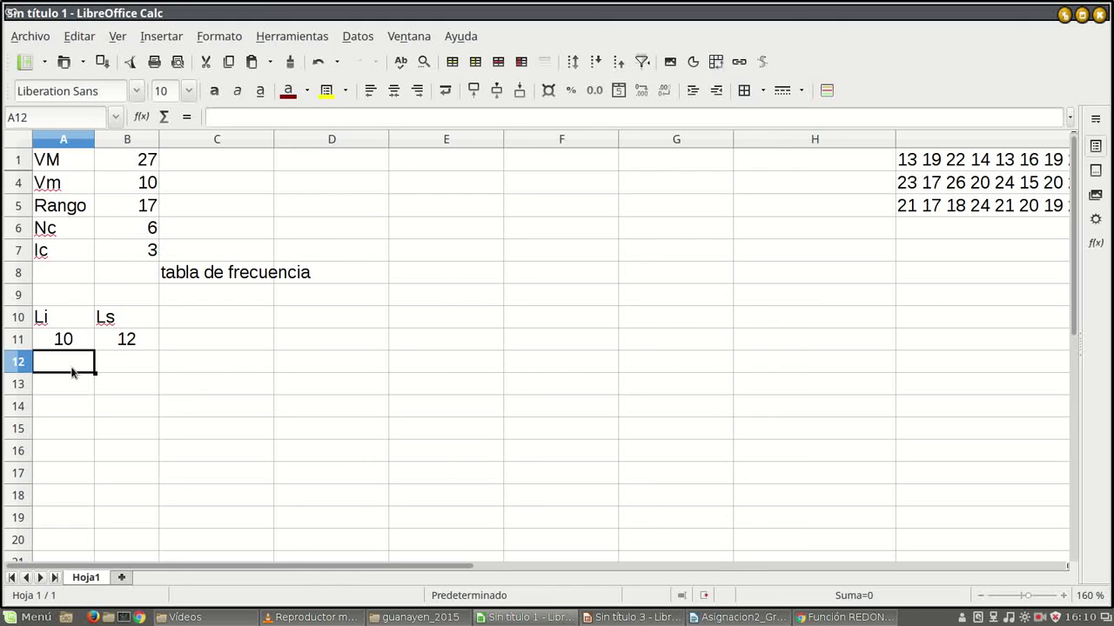
pyautogui.write('=')
pyautogui.click(74, 340)
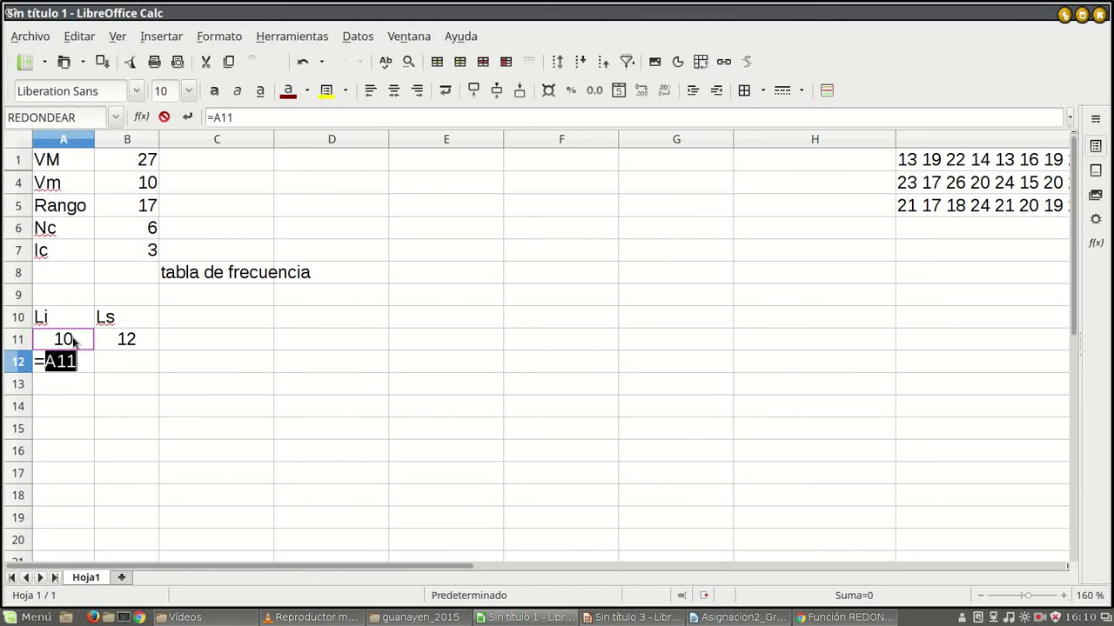
pyautogui.write('+')
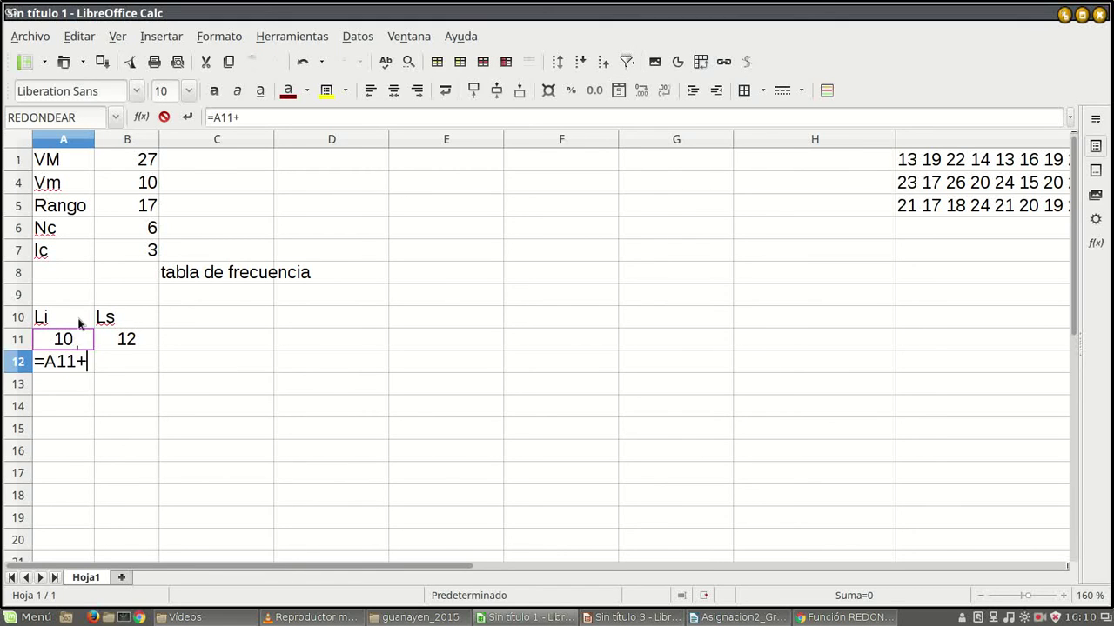
pyautogui.click(136, 251)
pyautogui.press('Return')
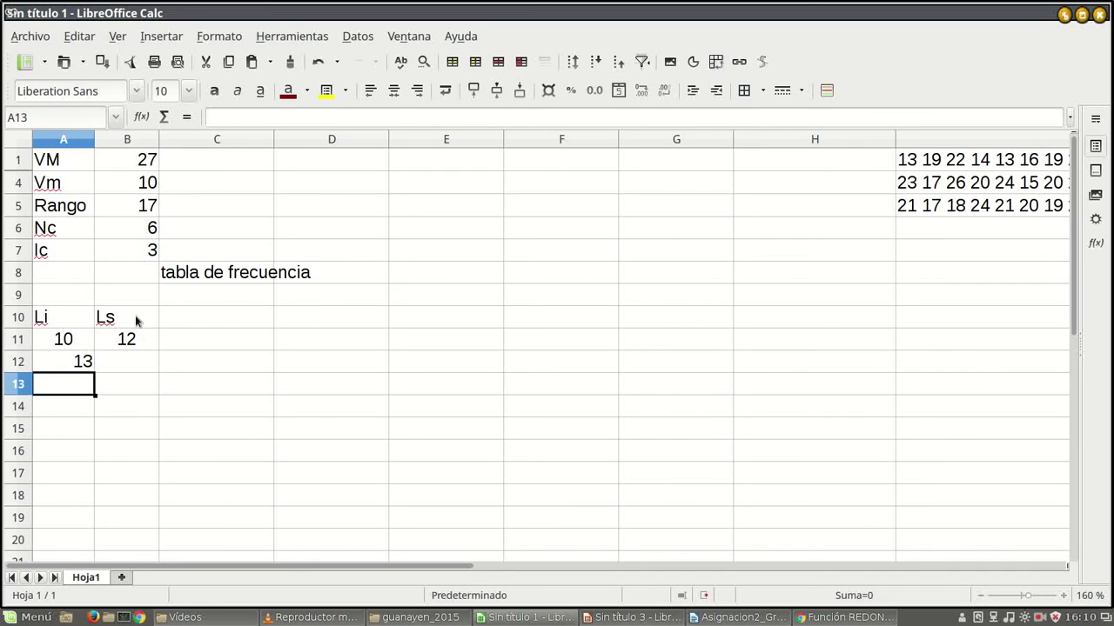
# - Try to fill the lower limit formula from A12 down through A16, and undo the fill
pyautogui.click(79, 362)
pyautogui.moveTo(94, 372); pyautogui.dragTo(87, 454)
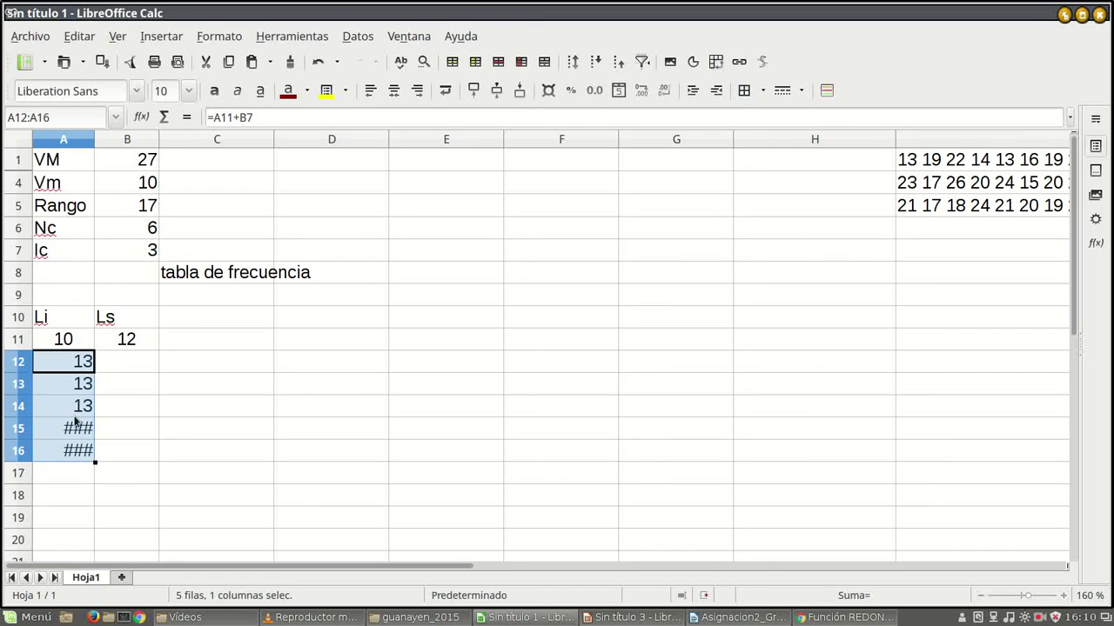
pyautogui.hotkey('ctrl', 'z')
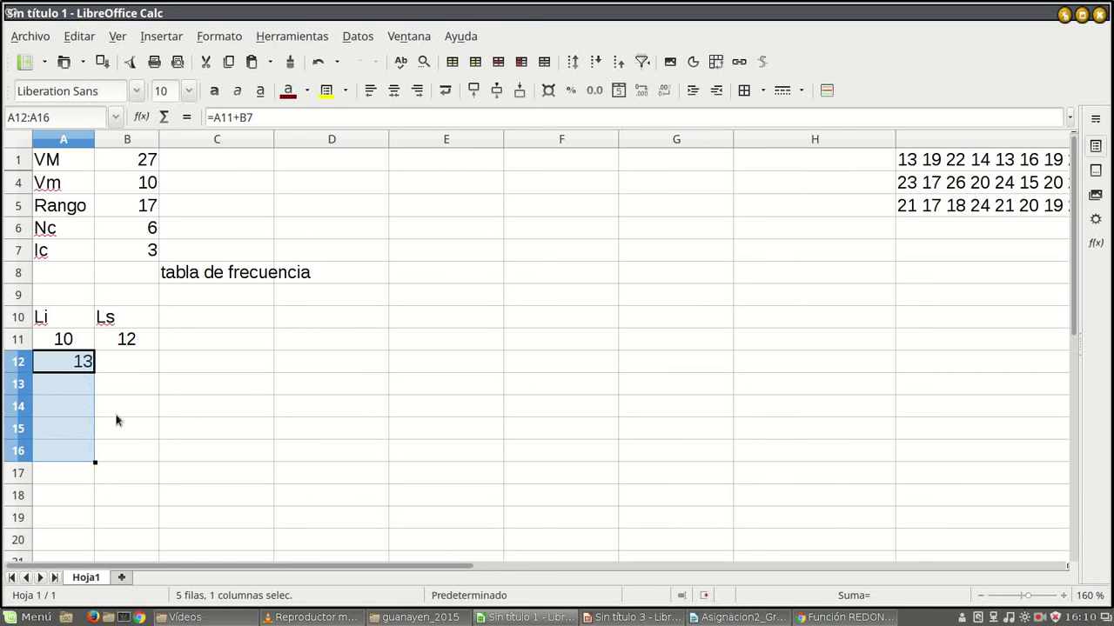
pyautogui.click(122, 384)
# - Lock the row of the interval reference in A12 by changing its formula to =A11+B$7
pyautogui.click(76, 367)
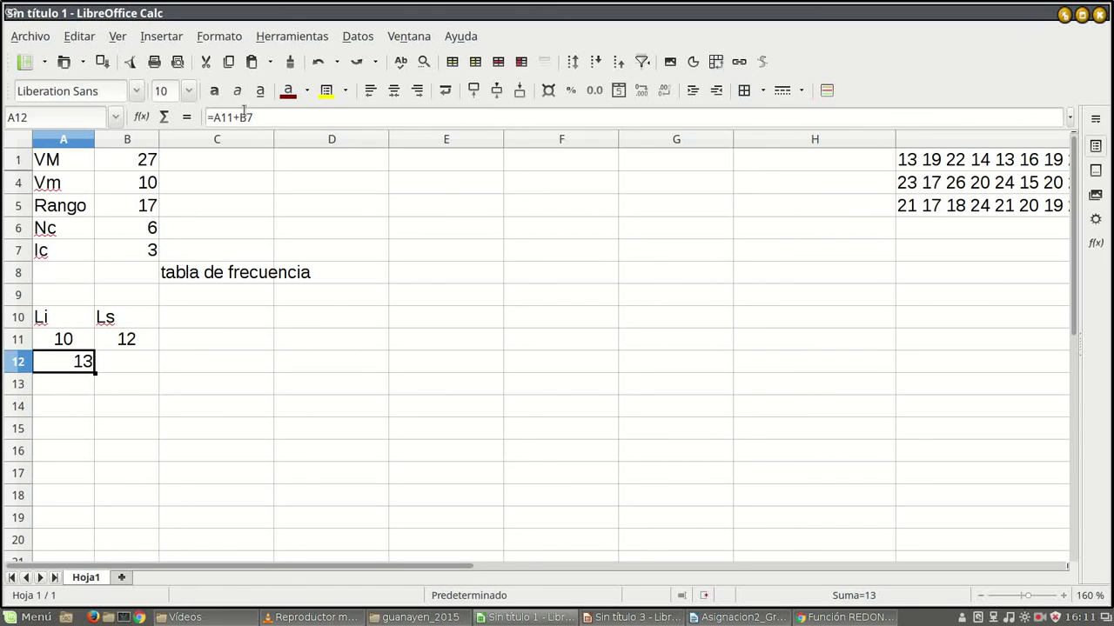
pyautogui.click(249, 116)
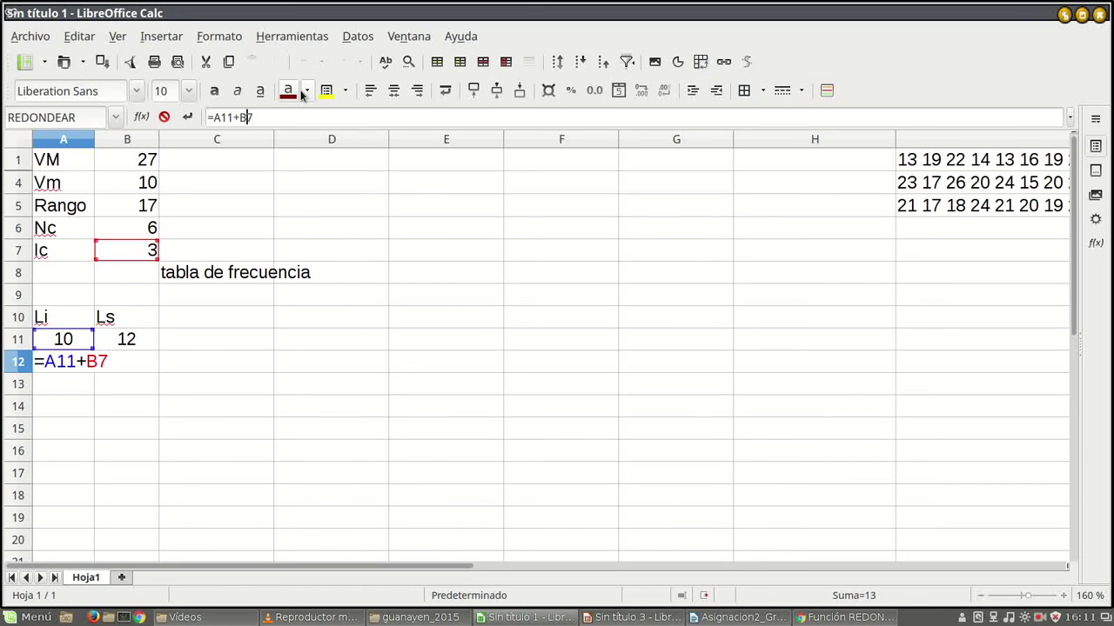
pyautogui.write('$')
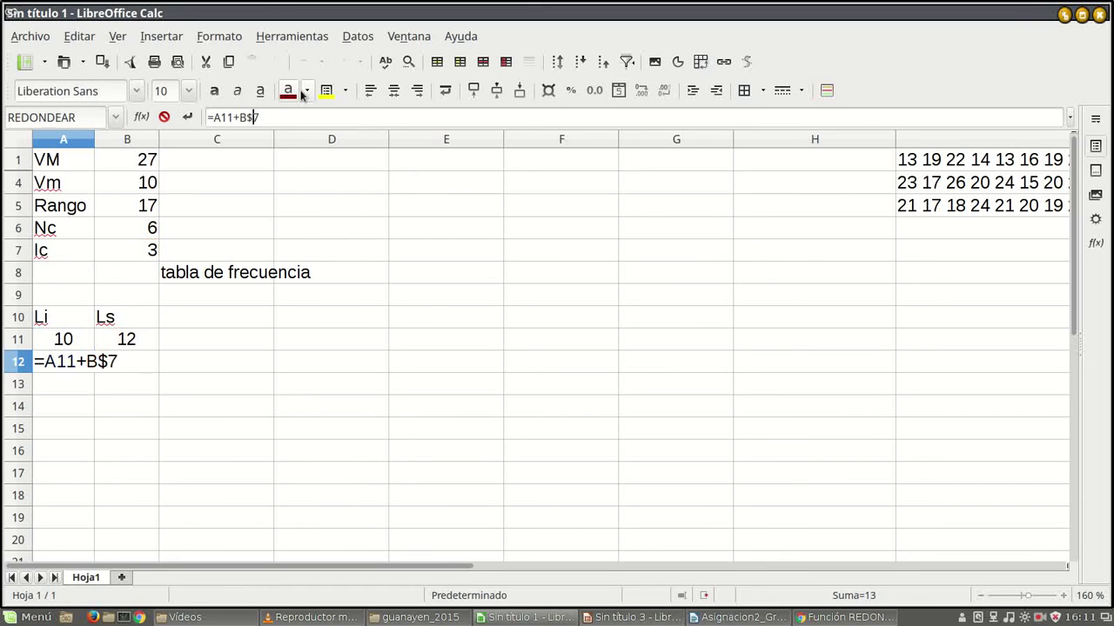
pyautogui.press('Return')
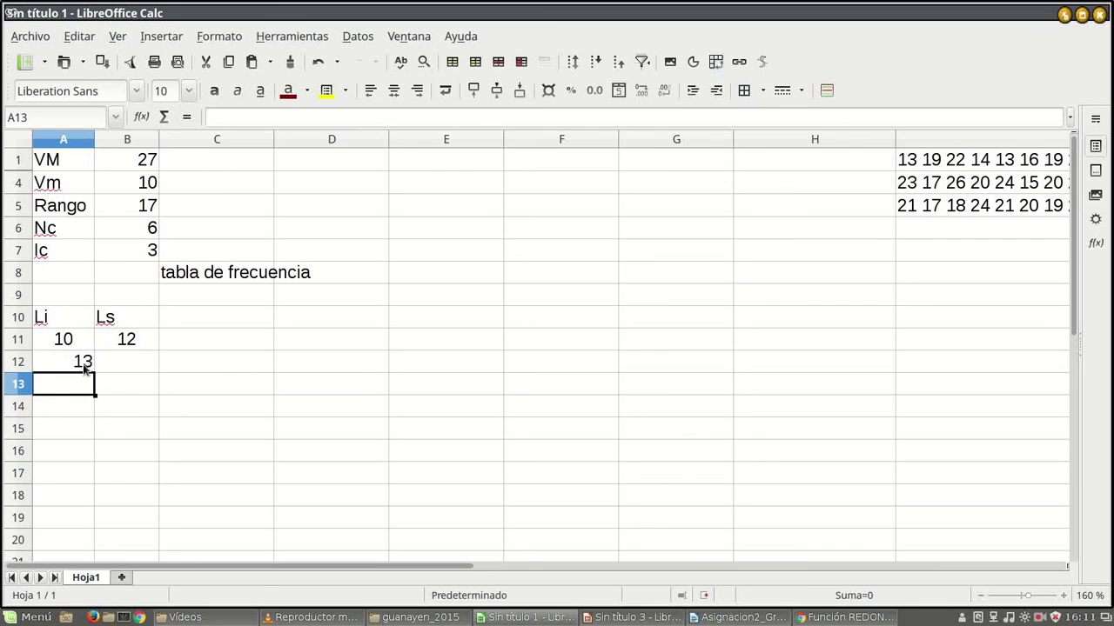
# - Fill the corrected A12 formula down through A16 and check each lower limit in A11:A16
pyautogui.click(84, 366)
pyautogui.moveTo(94, 372); pyautogui.dragTo(91, 451)
pyautogui.click(87, 360)
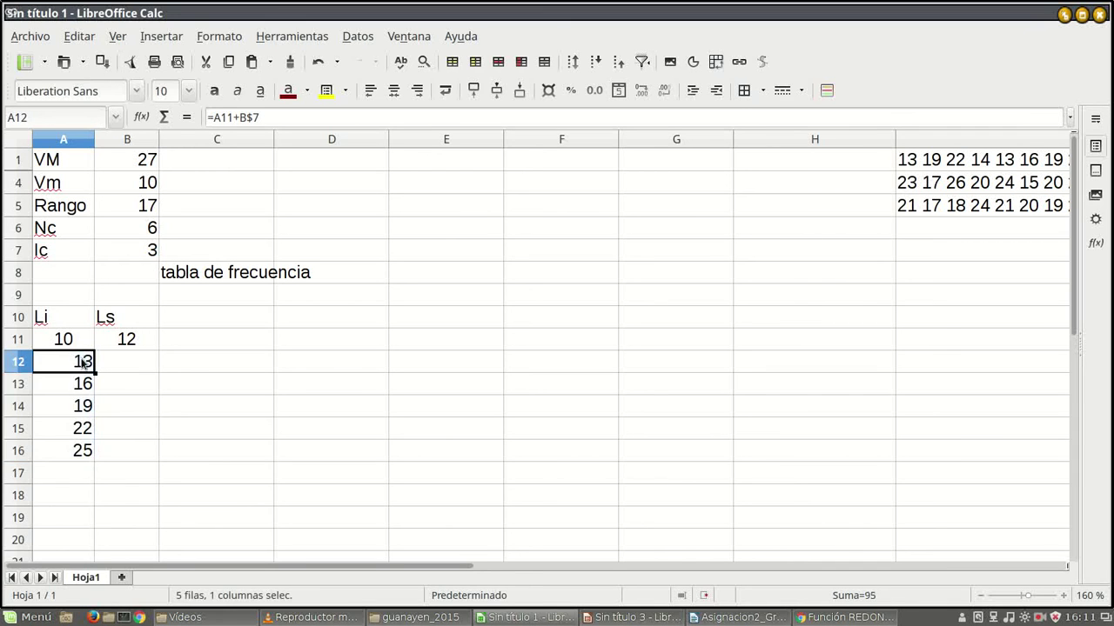
pyautogui.click(71, 344)
pyautogui.click(73, 364)
pyautogui.click(74, 389)
pyautogui.click(72, 407)
pyautogui.click(71, 430)
pyautogui.click(74, 450)
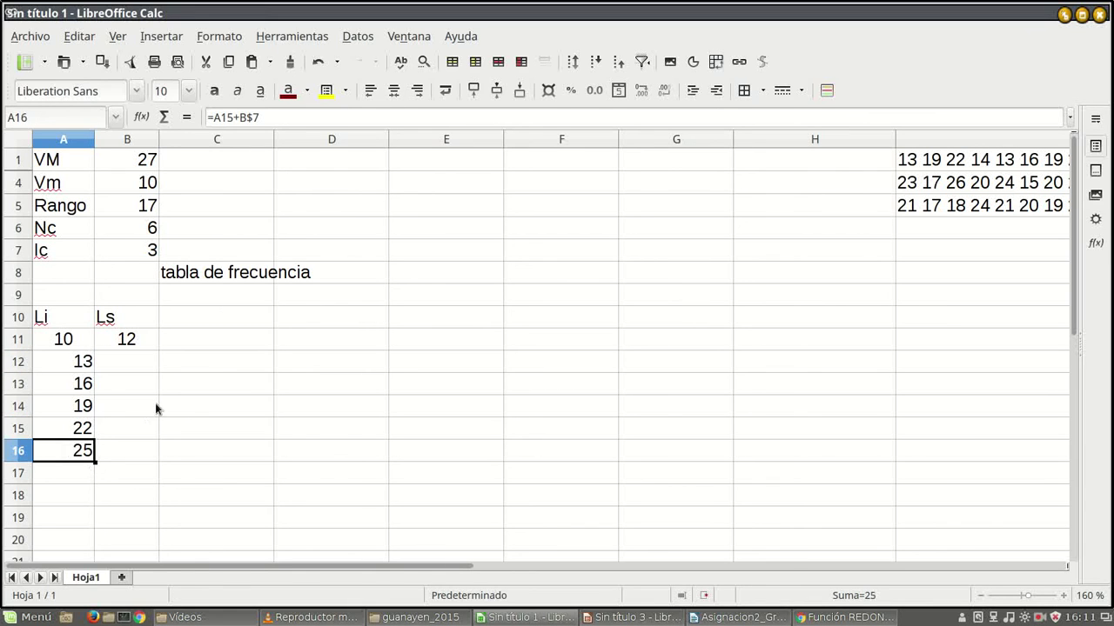
# - Change the upper limit formula in B11 to =A11+B$7-1 so its interval row stays fixed
pyautogui.click(144, 343)
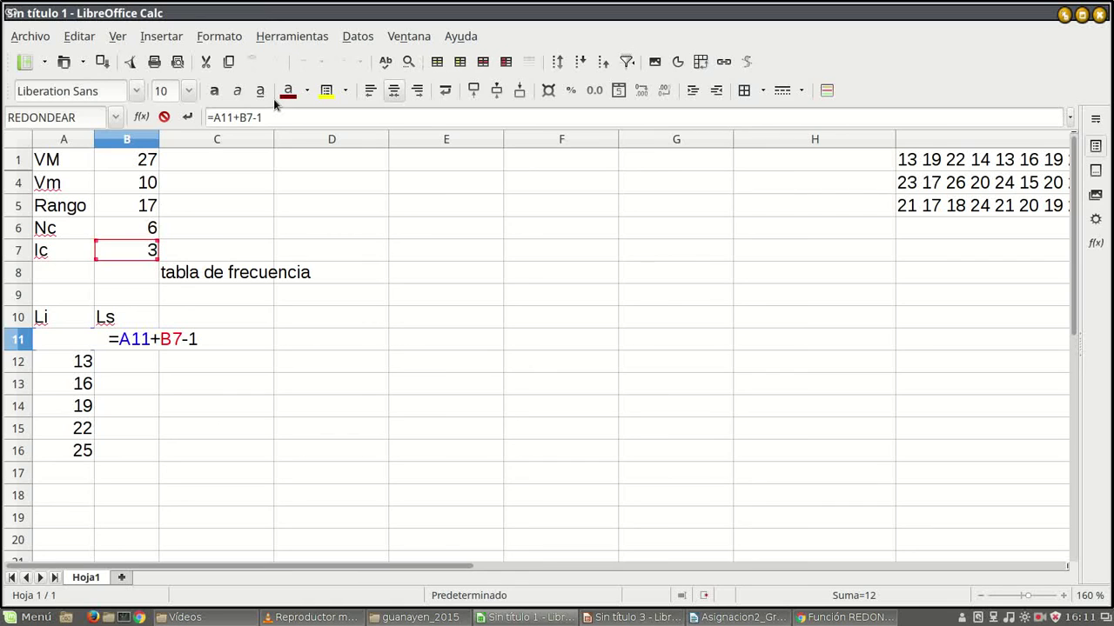
pyautogui.hotkey('shift', 'F4')
pyautogui.hotkey('shift', 'F4')
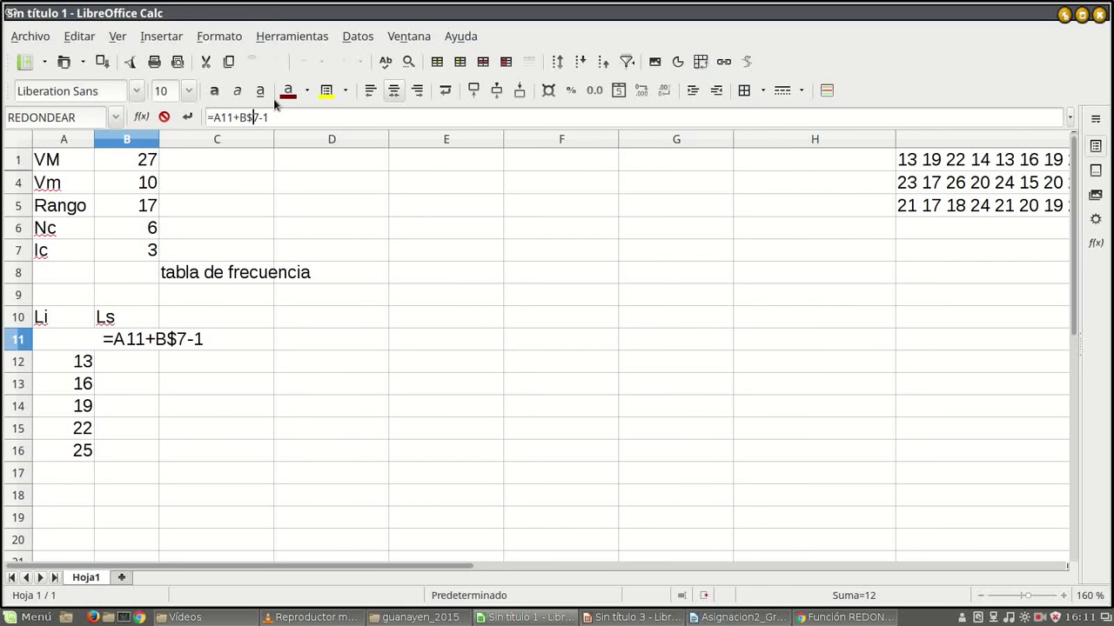
pyautogui.press('Return')
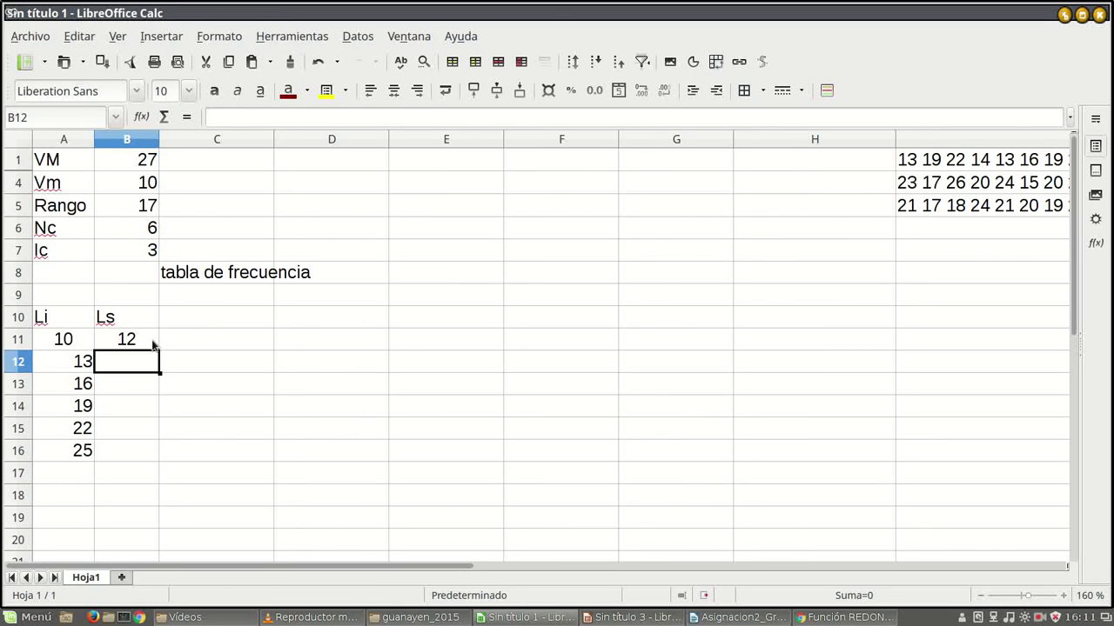
# - Fill the upper limit formula from B11 down through B16
pyautogui.click(154, 345)
pyautogui.moveTo(156, 351); pyautogui.dragTo(153, 465)
pyautogui.click(191, 453)
# - Center the Li and Ls headings and all class limits in A10:B16, and widen column A slightly
pyautogui.moveTo(50, 340); pyautogui.dragTo(126, 450)
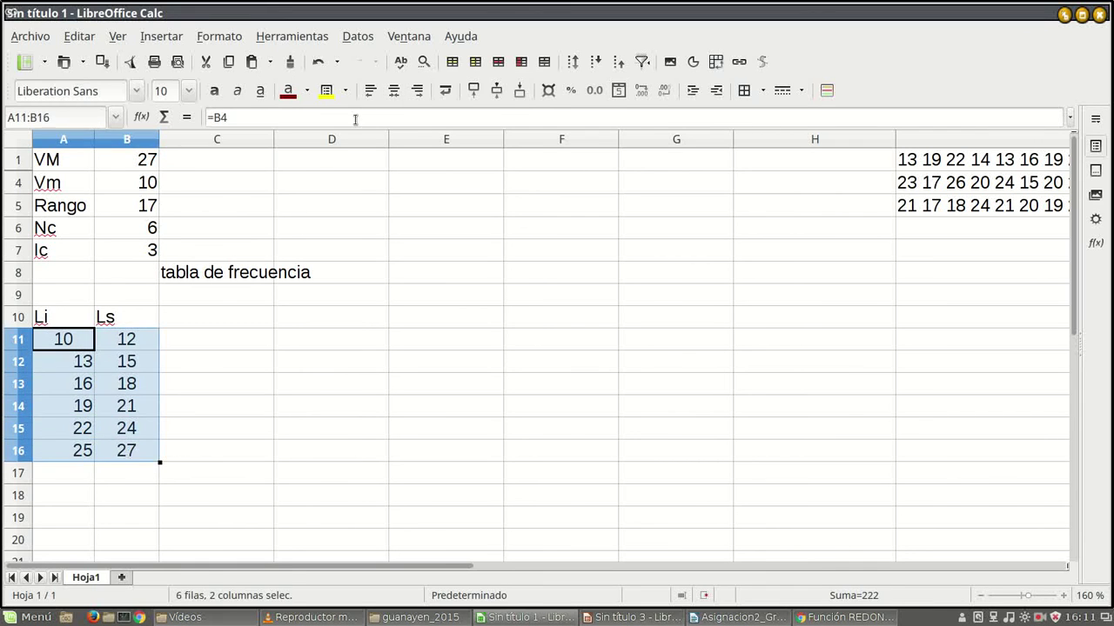
pyautogui.click(394, 90)
pyautogui.click(243, 433)
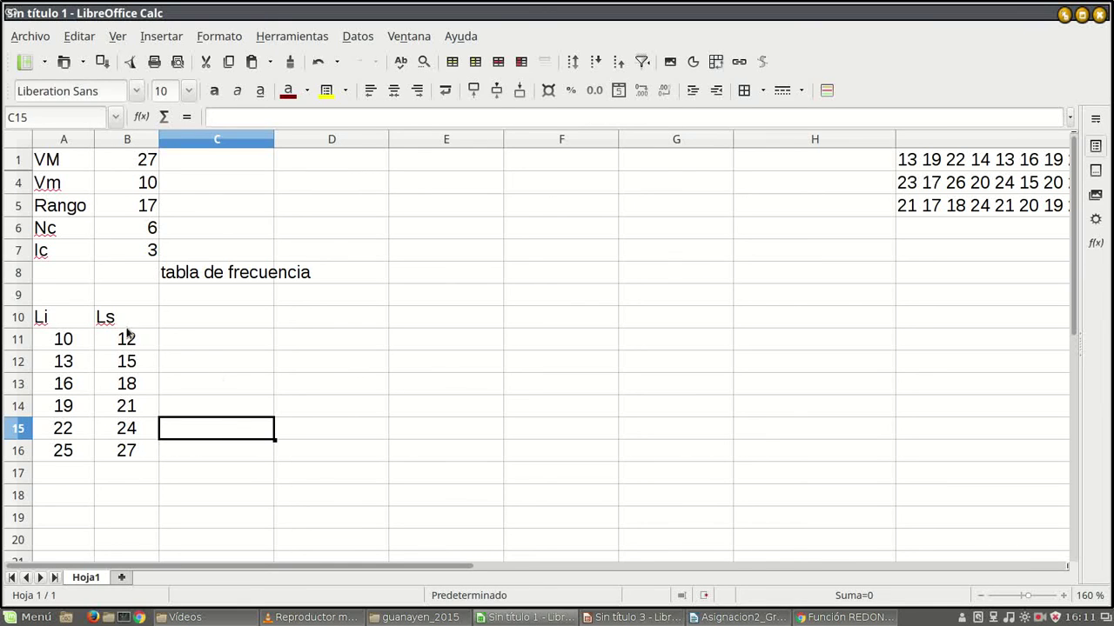
pyautogui.moveTo(150, 320); pyautogui.dragTo(72, 320)
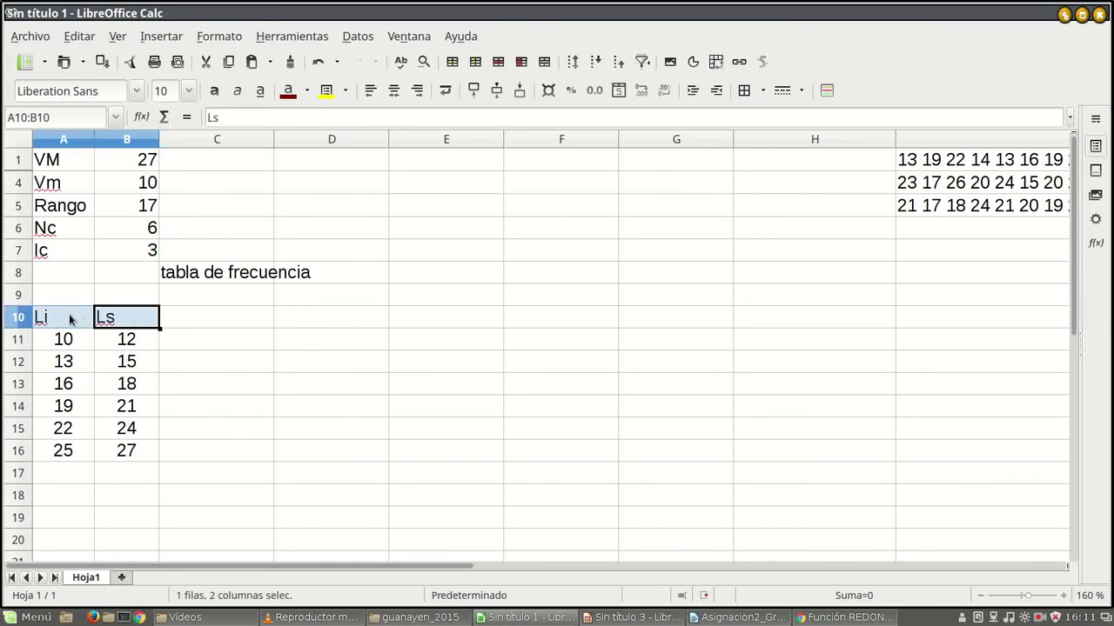
pyautogui.click(393, 89)
pyautogui.click(246, 371)
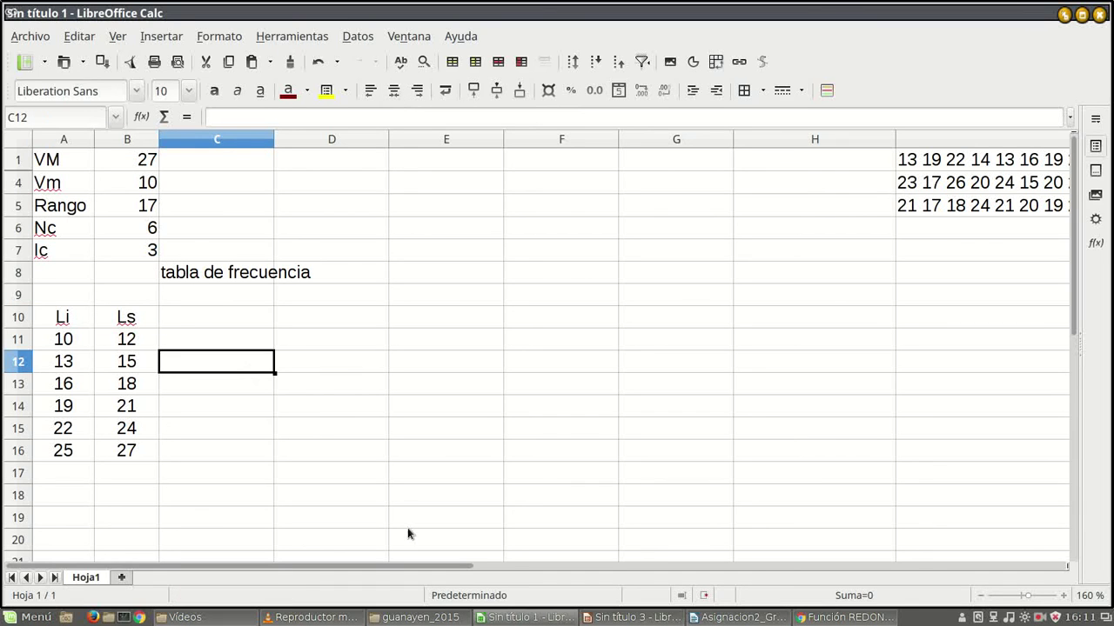
pyautogui.click(214, 319)
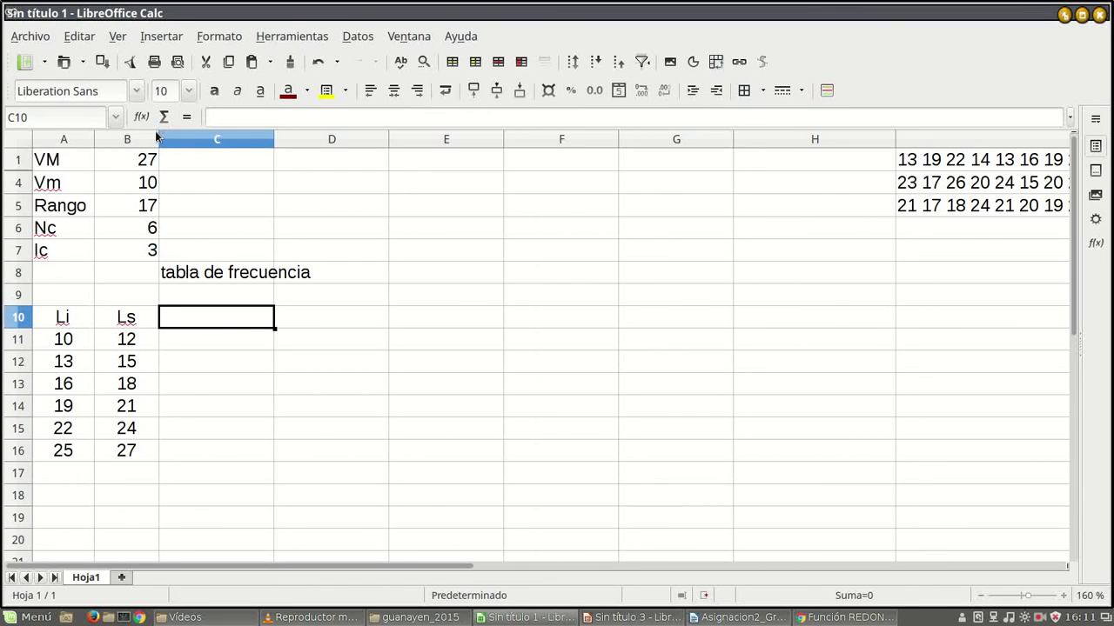
pyautogui.moveTo(95, 137)
pyautogui.mouseDown()
pyautogui.moveTo(85, 138)
pyautogui.moveTo(97, 137)
pyautogui.mouseUp()
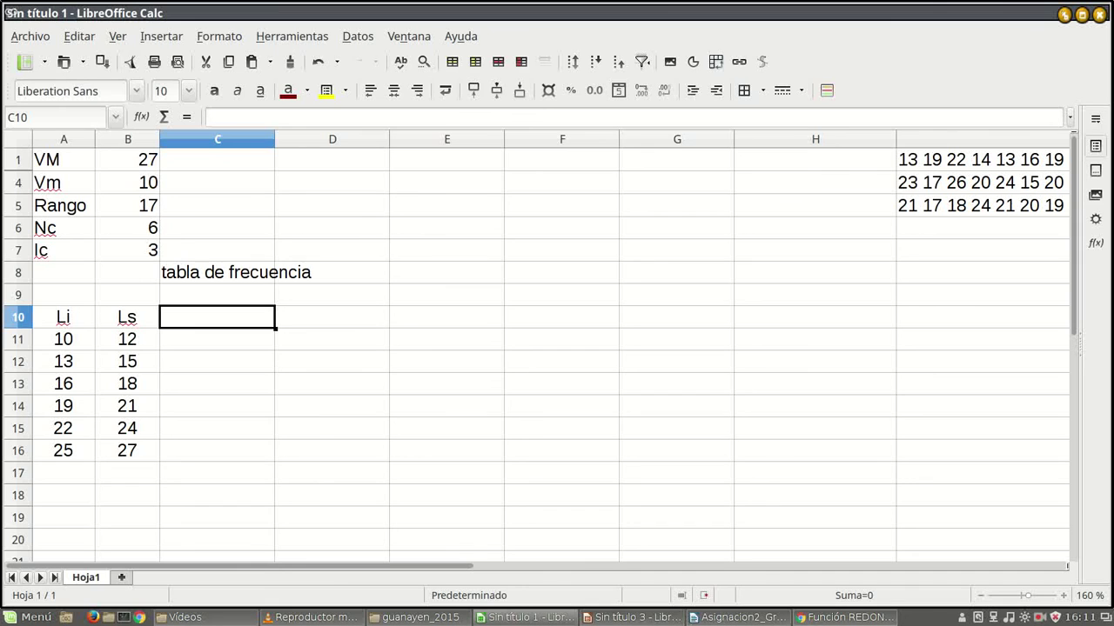
# - Switch to the Impress presentation and add a text box reading X= below the Nc formula
pyautogui.click(638, 617)
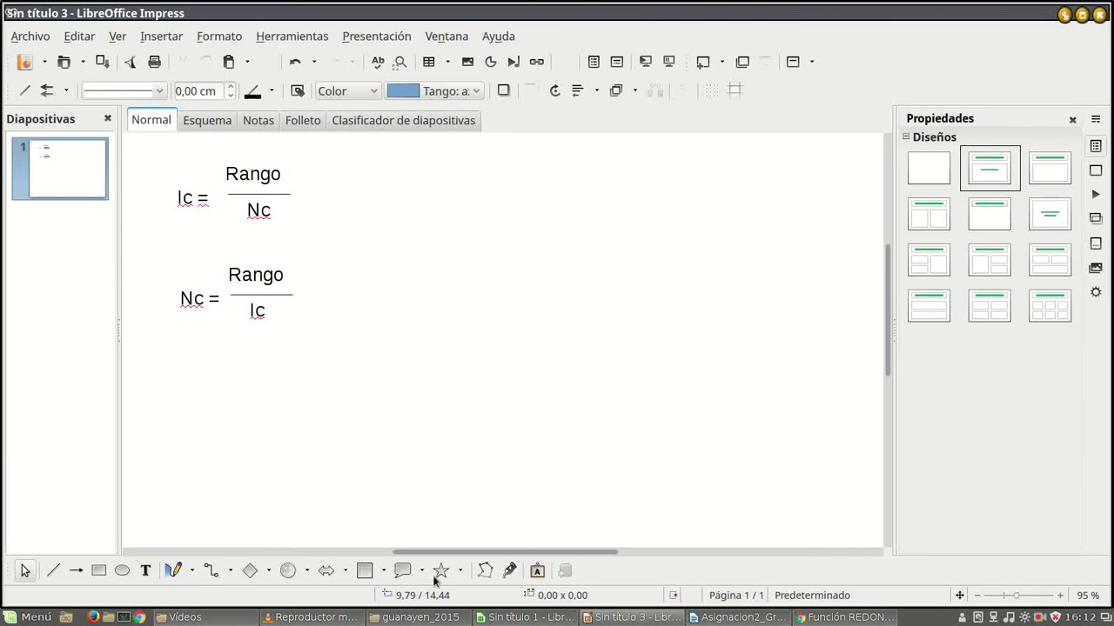
pyautogui.click(145, 571)
pyautogui.click(172, 408)
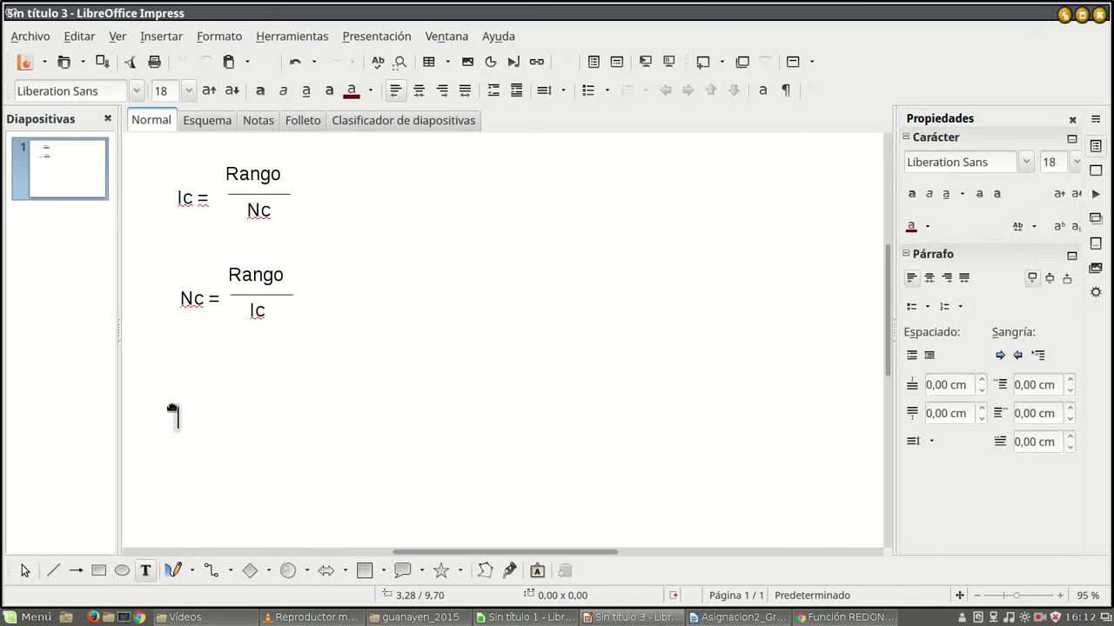
pyautogui.write('X')
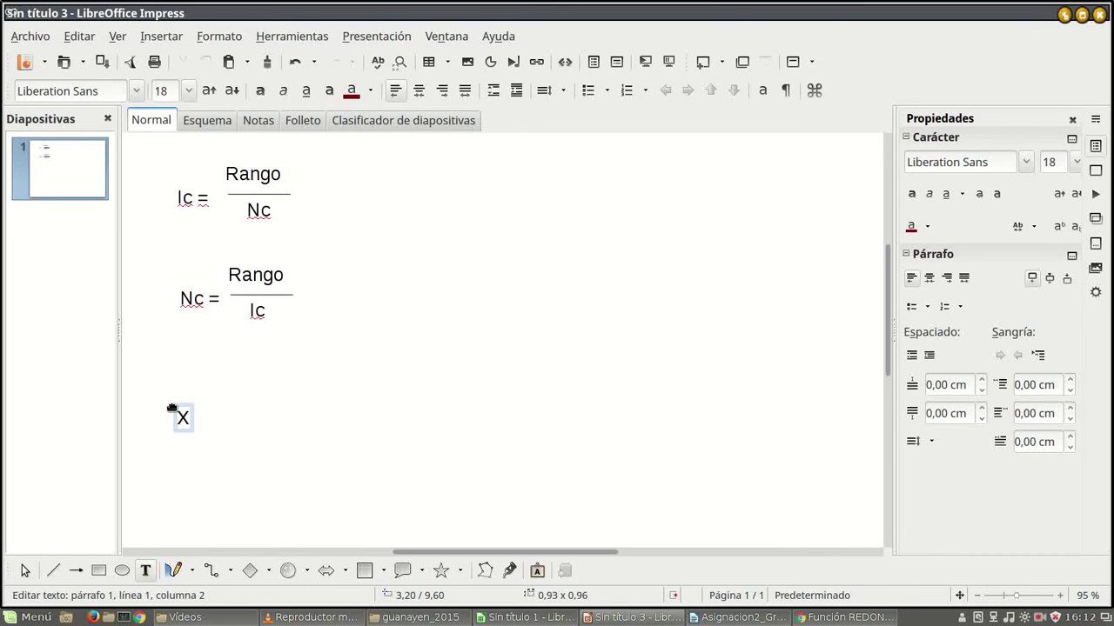
pyautogui.write('=')
pyautogui.press('Escape')
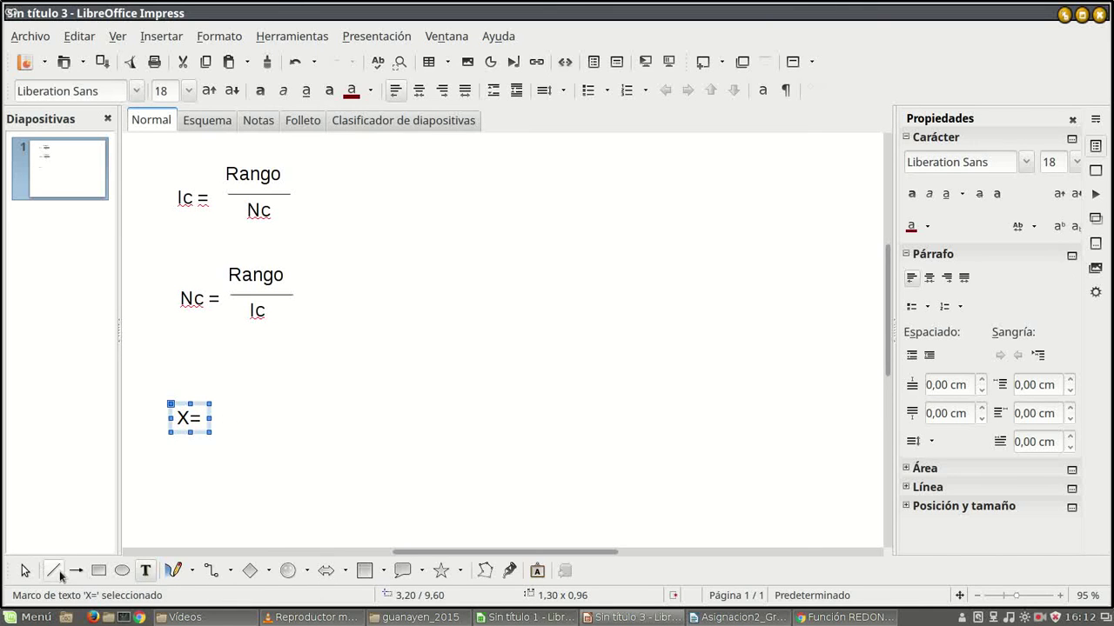
# - Draw a short horizontal line above the X as its mean bar
pyautogui.click(52, 570)
pyautogui.moveTo(180, 499)
pyautogui.mouseDown()
pyautogui.moveTo(203, 500)
pyautogui.moveTo(186, 392)
pyautogui.moveTo(185, 405)
pyautogui.mouseUp()
pyautogui.click(189, 508)
pyautogui.click(191, 500)
pyautogui.click(189, 439)
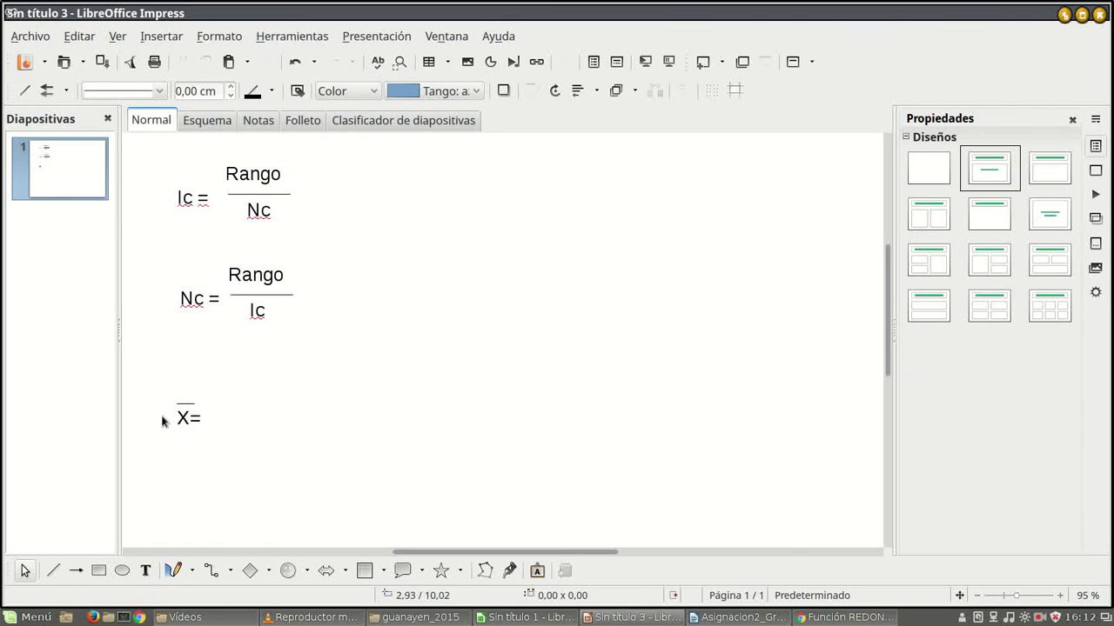
# - Nudge the X= text box slightly up and to the right to align it under the bar
pyautogui.click(184, 425)
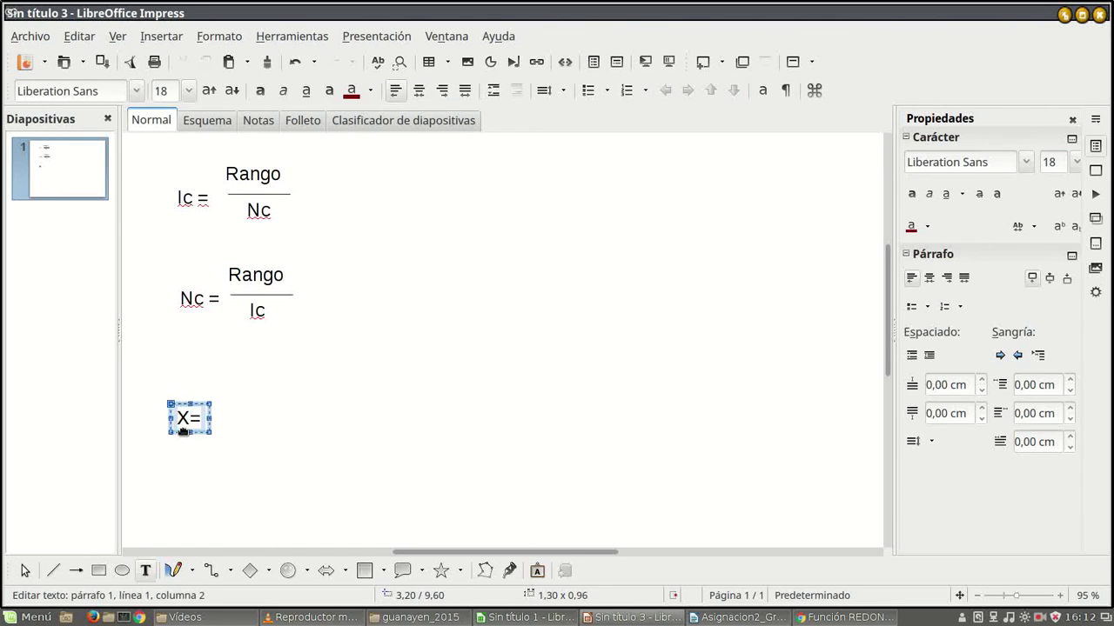
pyautogui.press('Escape')
pyautogui.scroll(1, 183, 431)
pyautogui.press('Up')
pyautogui.press('Right')
pyautogui.click(279, 445)
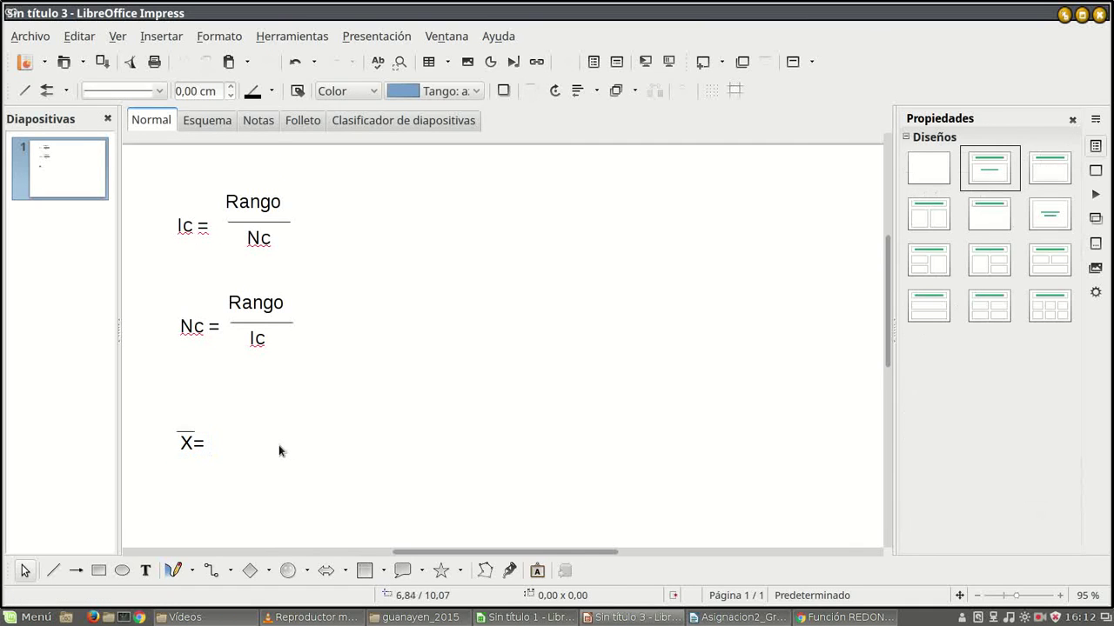
# - Draw a horizontal fraction line extending to the right of X=
pyautogui.click(54, 571)
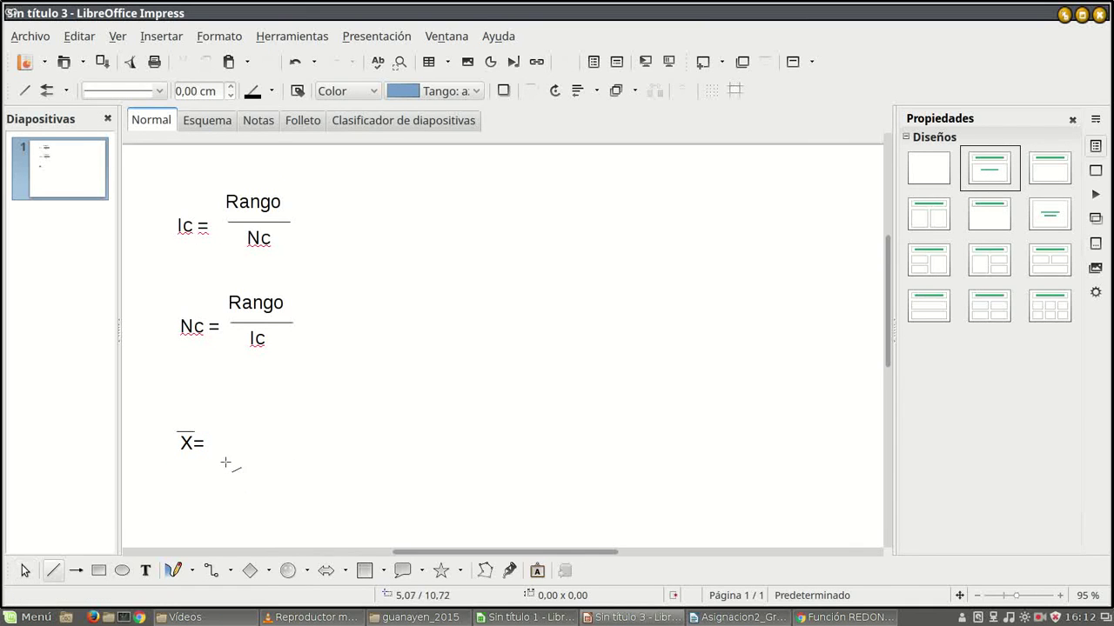
pyautogui.moveTo(207, 444); pyautogui.dragTo(284, 444)
pyautogui.click(372, 427)
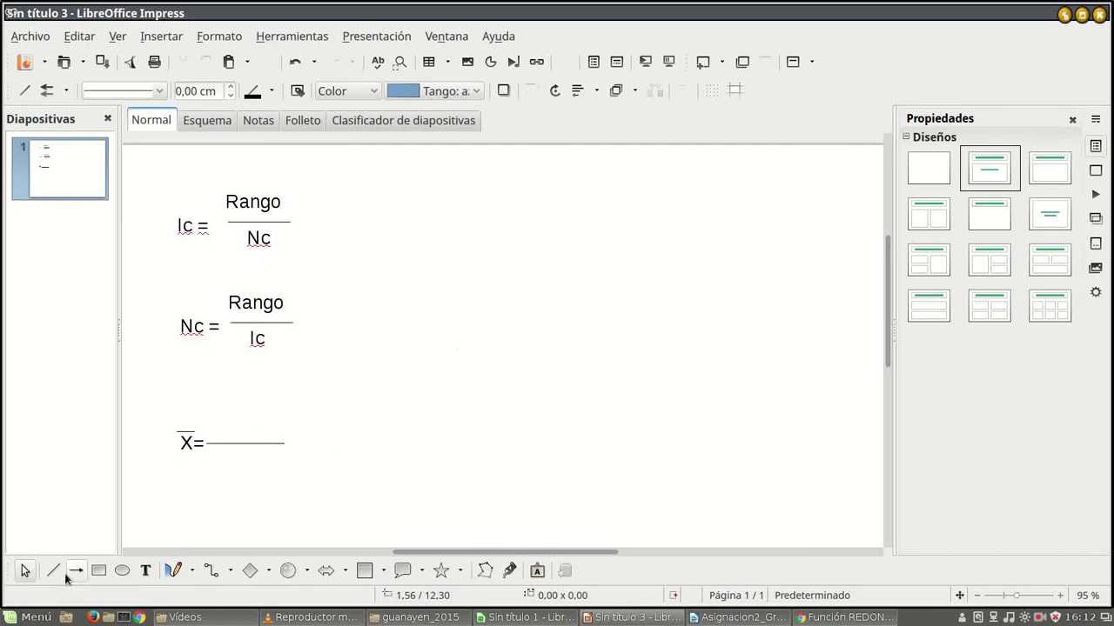
# - Start a summation sign in the empty slide area with a short horizontal line and a diagonal about 0.40 by 0.60 cm
pyautogui.click(53, 571)
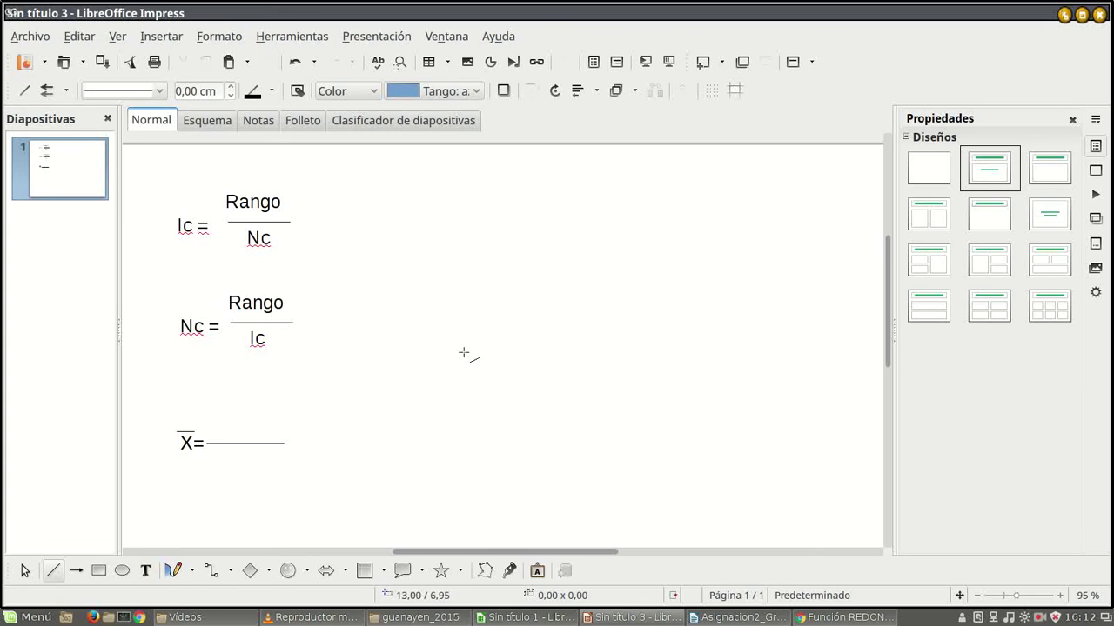
pyautogui.moveTo(464, 351); pyautogui.dragTo(444, 353)
pyautogui.click(471, 414)
pyautogui.click(53, 571)
pyautogui.moveTo(446, 354); pyautogui.dragTo(458, 373)
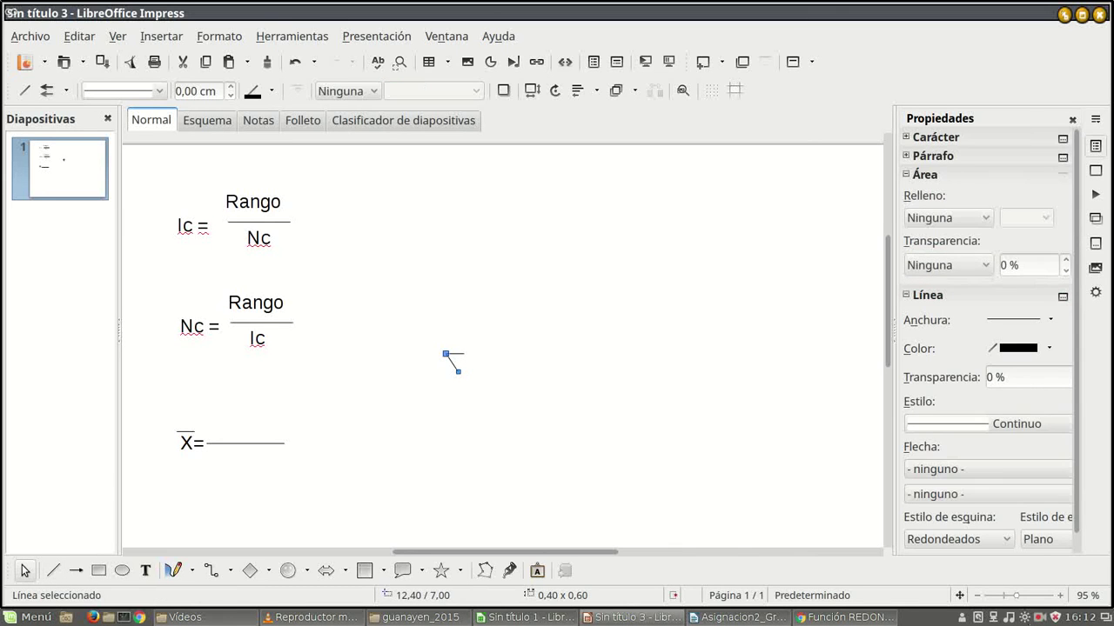
pyautogui.click(1040, 619)
pyautogui.click(948, 569)
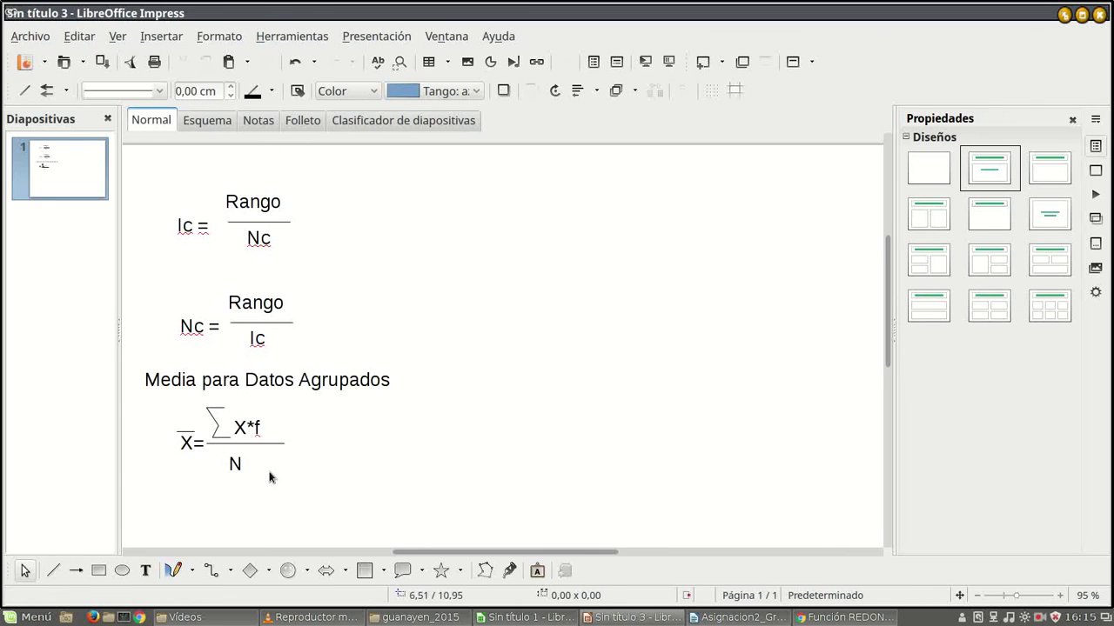
pyautogui.scroll(2, 269, 476)
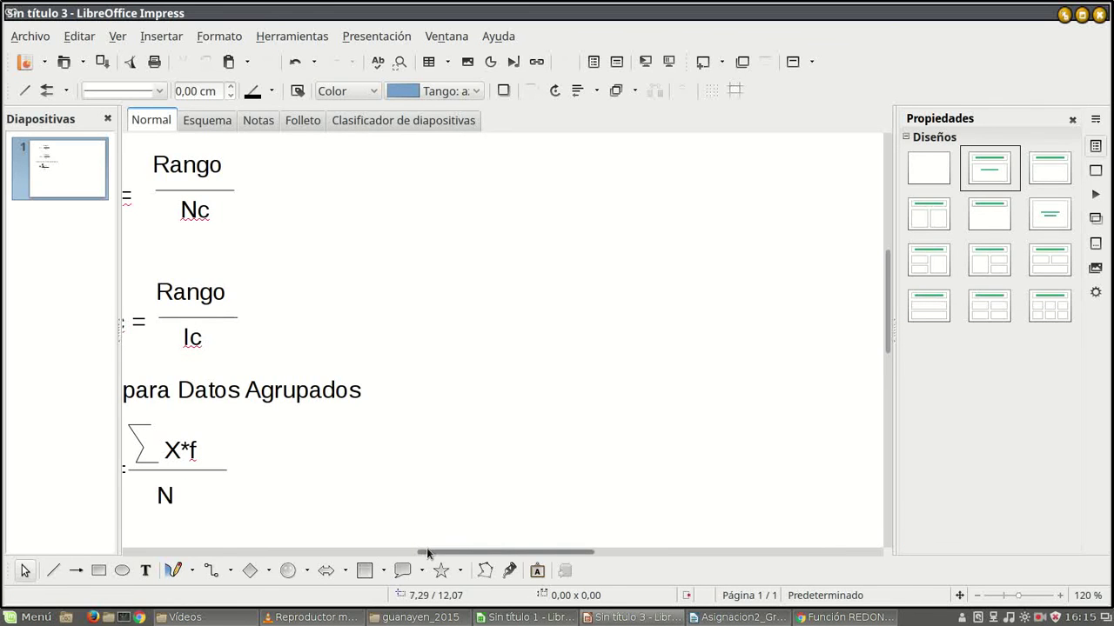
# - Move the denominator N of the grouped-data mean formula so it sits centred just under the fraction line
pyautogui.moveTo(433, 553); pyautogui.dragTo(374, 553)
pyautogui.scroll(-2, 478, 487)
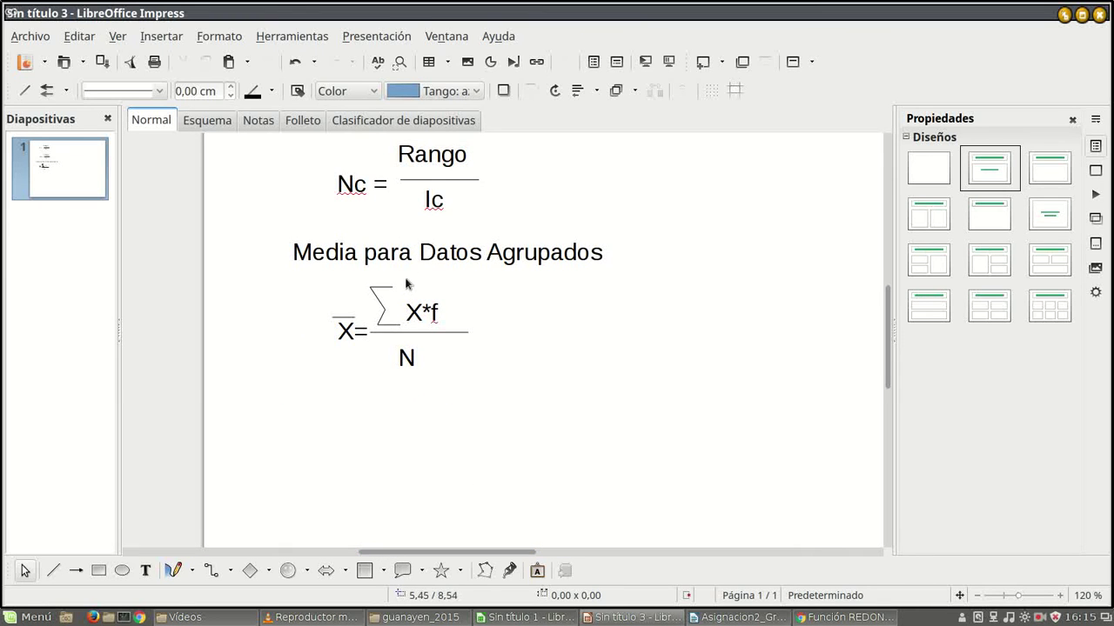
pyautogui.click(406, 358)
pyautogui.moveTo(413, 358); pyautogui.dragTo(425, 350)
pyautogui.click(494, 360)
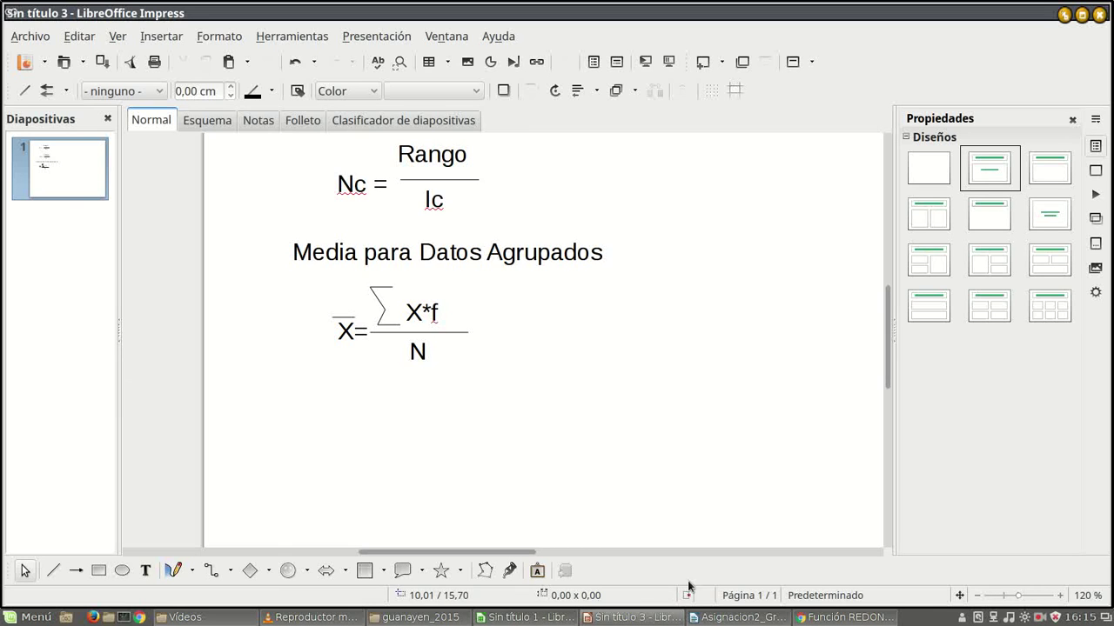
# - Add an X= text box in the empty area below the mean formula and draw a short horizontal fraction line after it
pyautogui.click(145, 570)
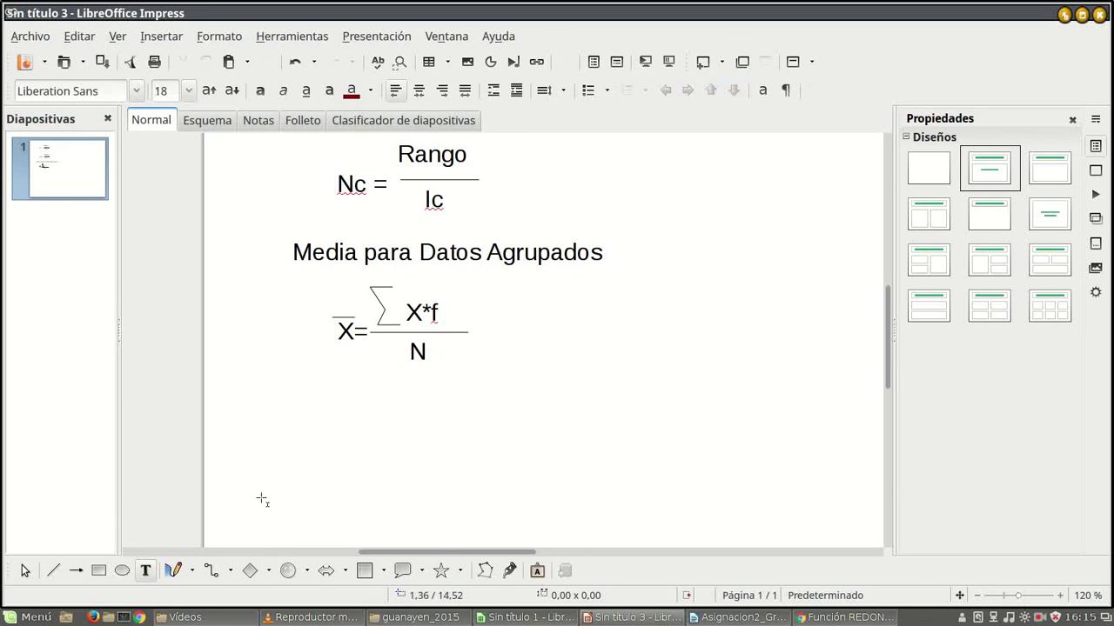
pyautogui.click(285, 442)
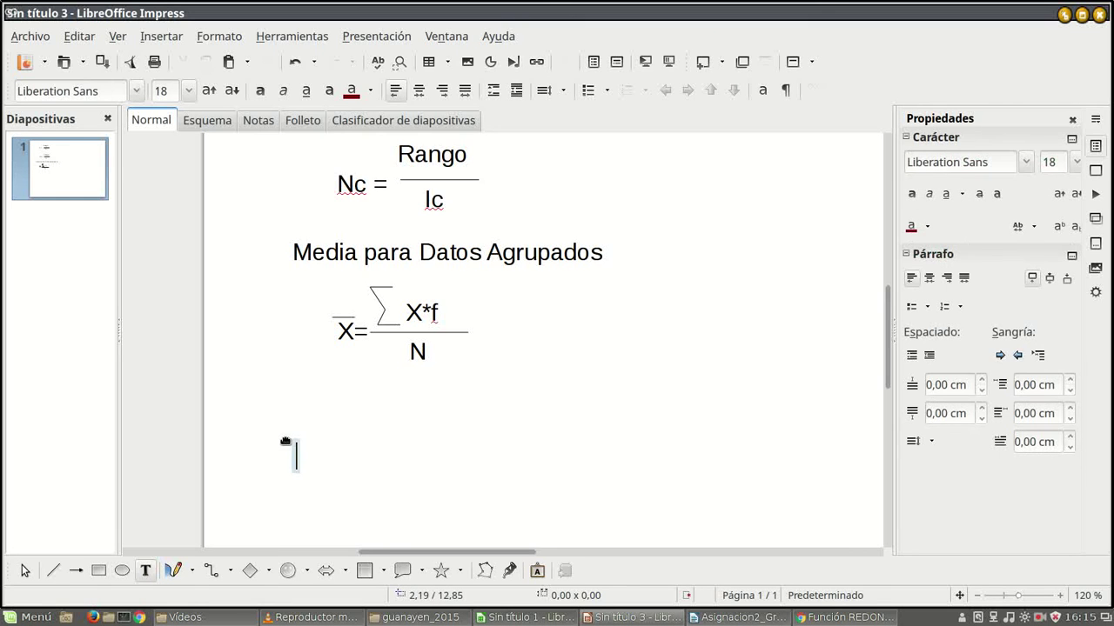
pyautogui.write('X=')
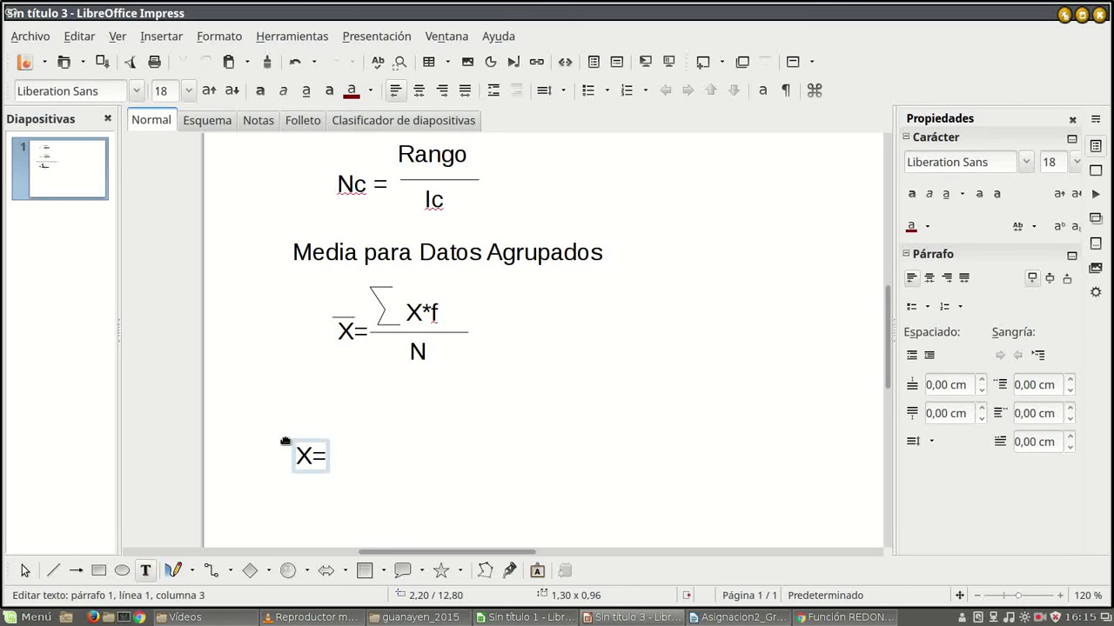
pyautogui.click(403, 457)
pyautogui.click(54, 570)
pyautogui.moveTo(331, 459); pyautogui.dragTo(378, 459)
pyautogui.click(339, 397)
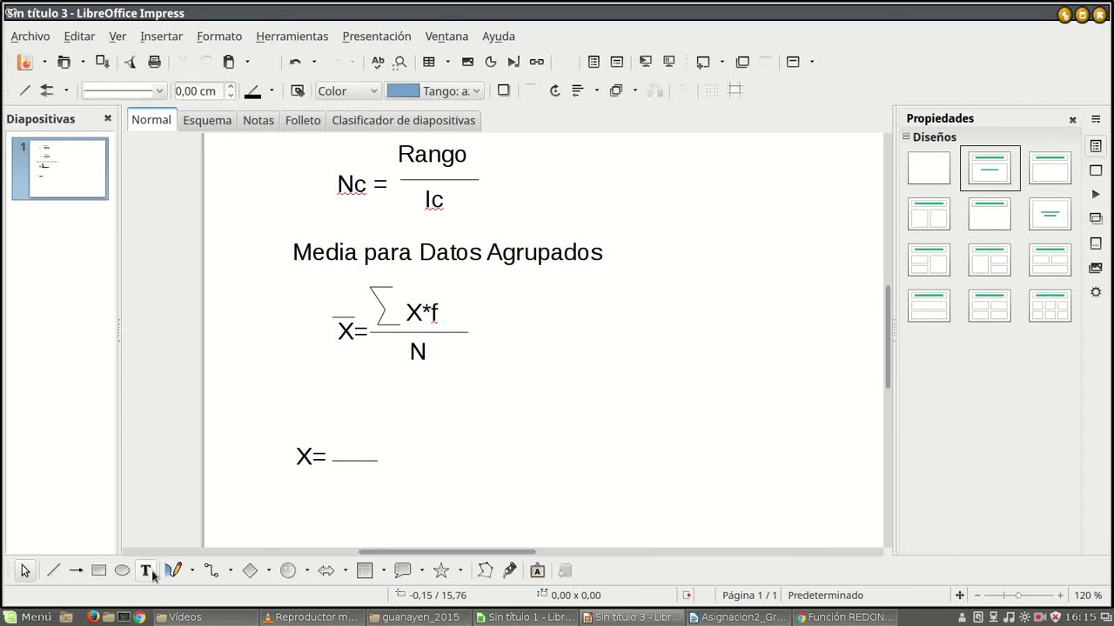
# - Add the text (Li+Ls) and place it as the numerator above the new fraction line
pyautogui.click(338, 448)
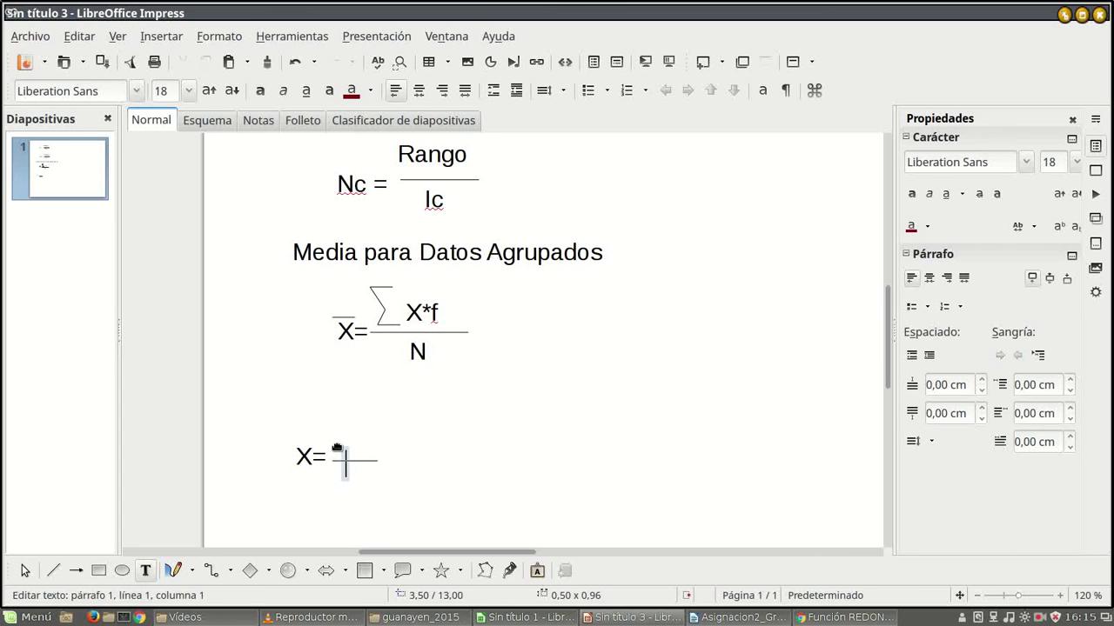
pyautogui.write('(Li+Ls)')
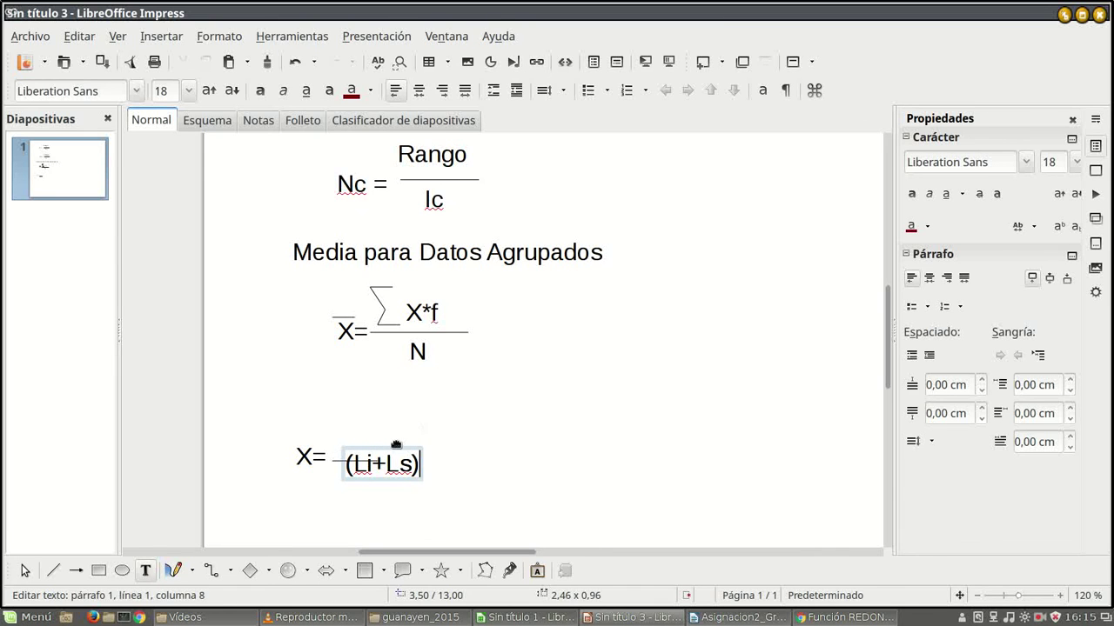
pyautogui.moveTo(396, 445); pyautogui.dragTo(382, 423)
# - Lengthen the fraction line to span the full width of (Li+Ls), keeping the numerator just above it
pyautogui.click(370, 463)
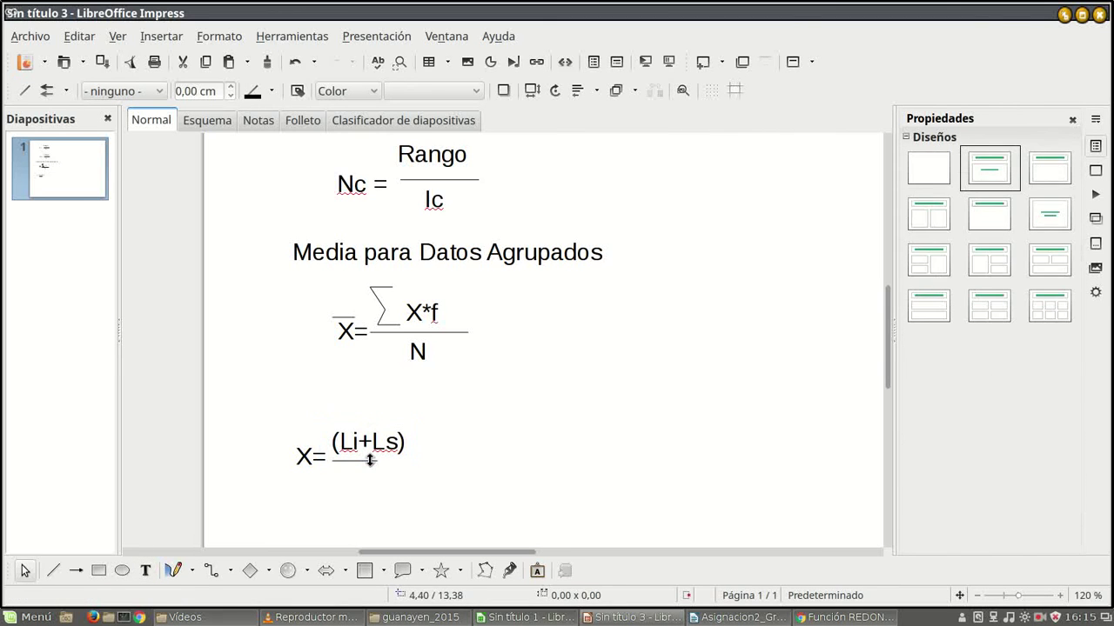
pyautogui.click(369, 463)
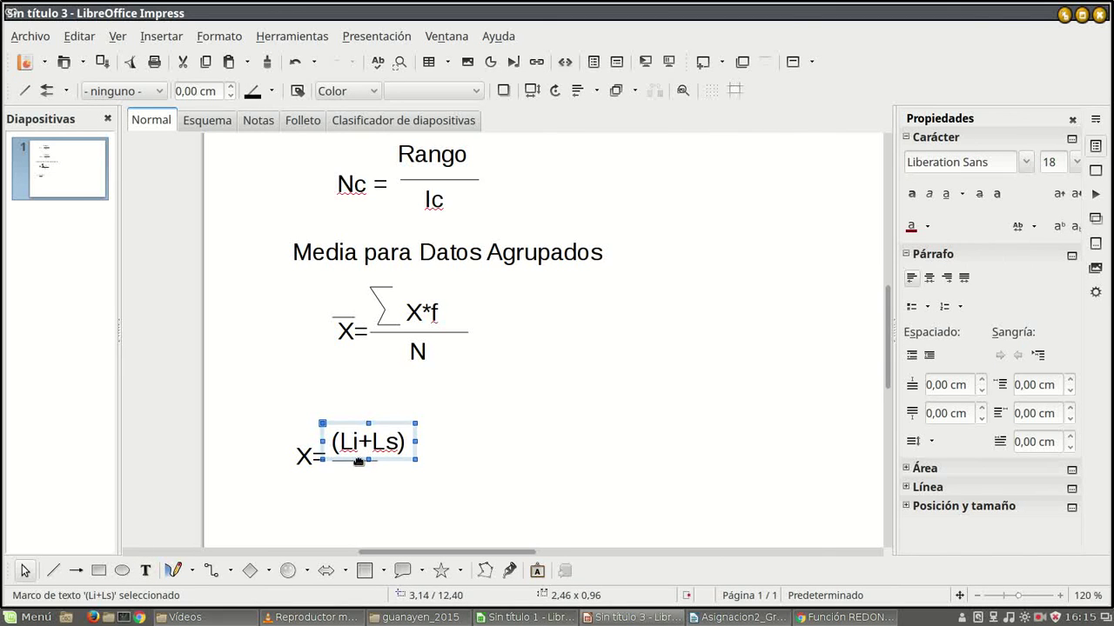
pyautogui.click(359, 462)
pyautogui.click(360, 462)
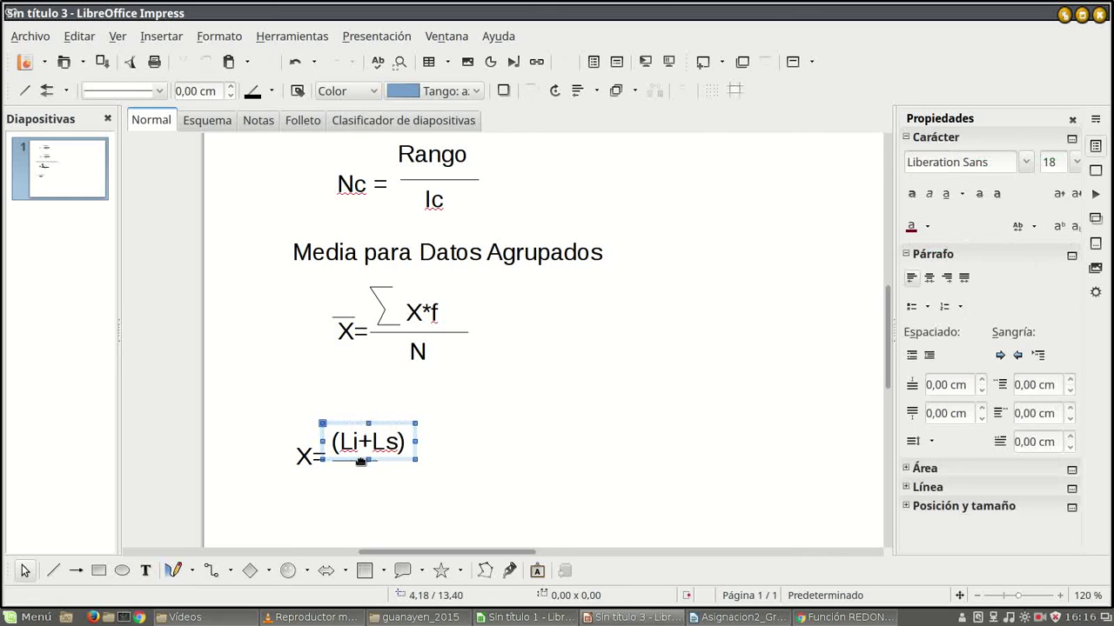
pyautogui.moveTo(380, 423); pyautogui.dragTo(383, 408)
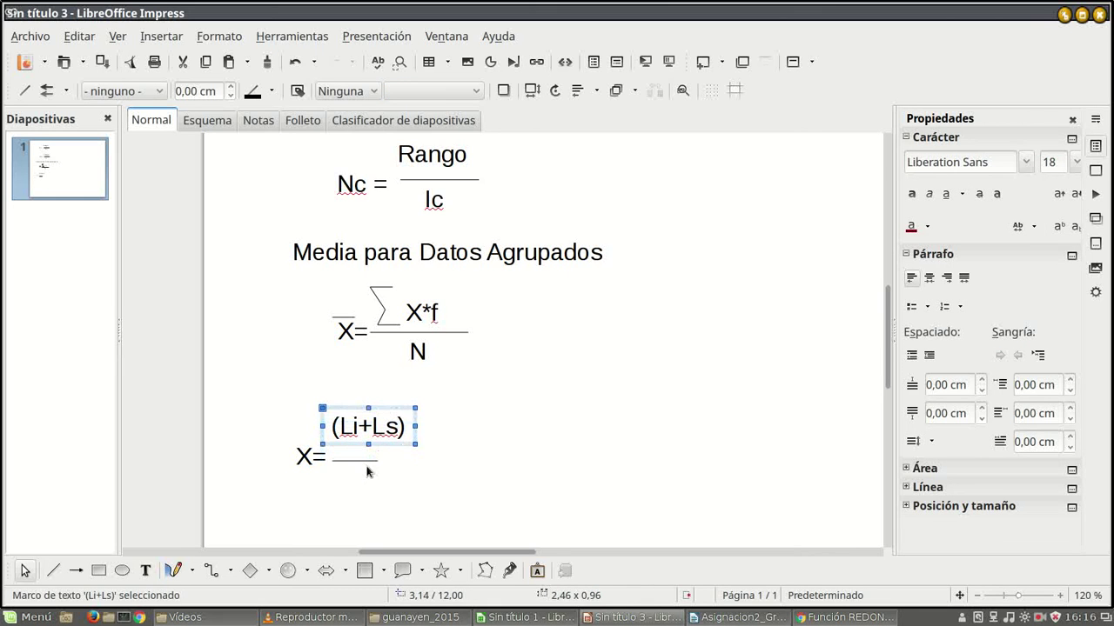
pyautogui.click(368, 461)
pyautogui.moveTo(376, 461); pyautogui.dragTo(422, 462)
pyautogui.click(385, 421)
pyautogui.moveTo(382, 406); pyautogui.dragTo(383, 425)
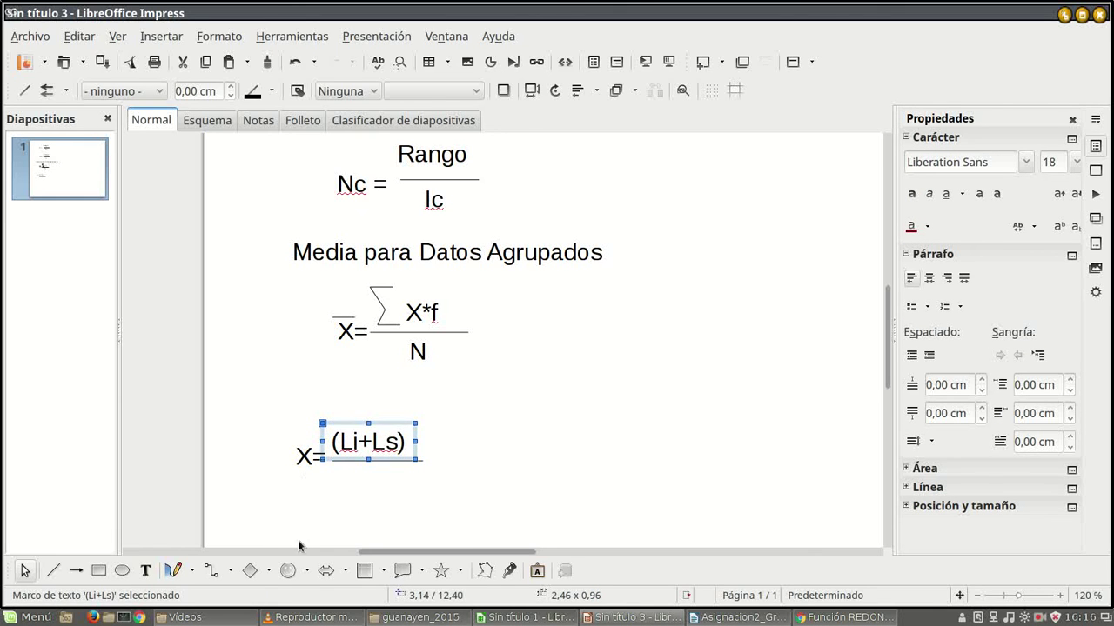
# - Add the denominator 2 and centre it just below the fraction line of the X= formula
pyautogui.click(145, 571)
pyautogui.click(145, 571)
pyautogui.click(381, 479)
pyautogui.write('2')
pyautogui.click(25, 571)
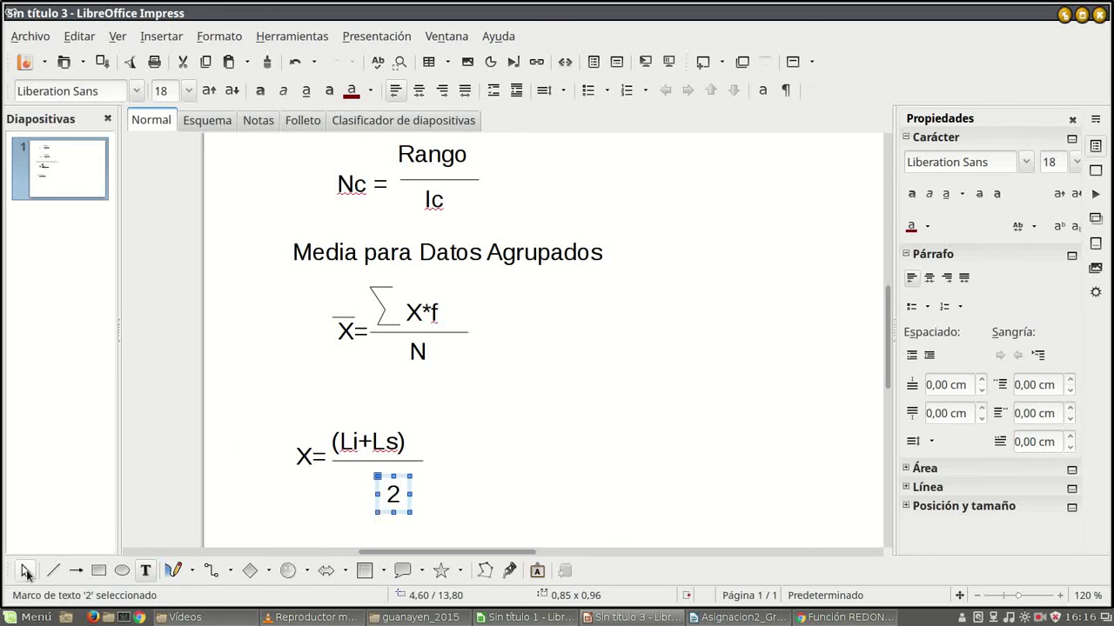
pyautogui.moveTo(399, 513); pyautogui.dragTo(374, 500)
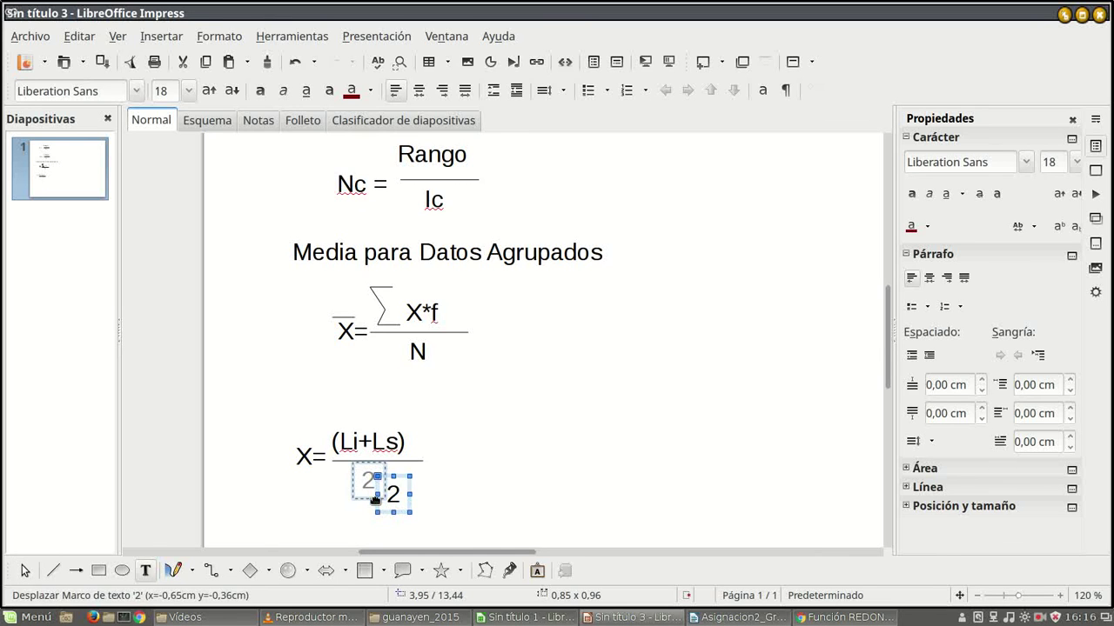
# - Label the X= formula with the text "Marcas de Clases o Puntos Medios" beside it
pyautogui.click(146, 571)
pyautogui.click(449, 432)
pyautogui.write('MArcas de Cka')
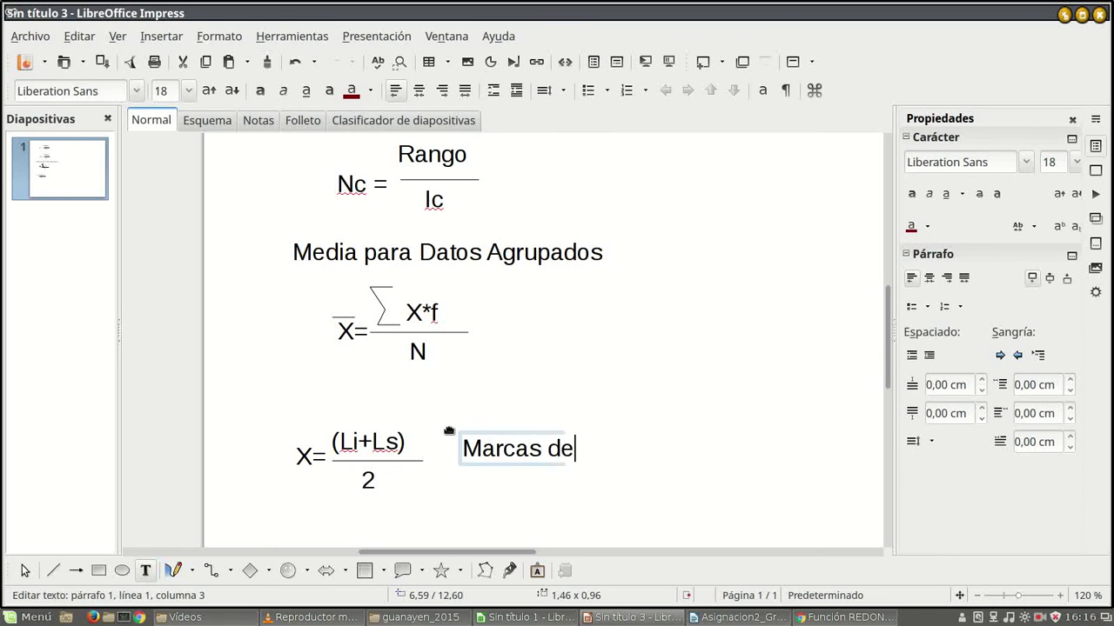
pyautogui.press('BackSpace')
pyautogui.press('BackSpace')
pyautogui.write('lases o p')
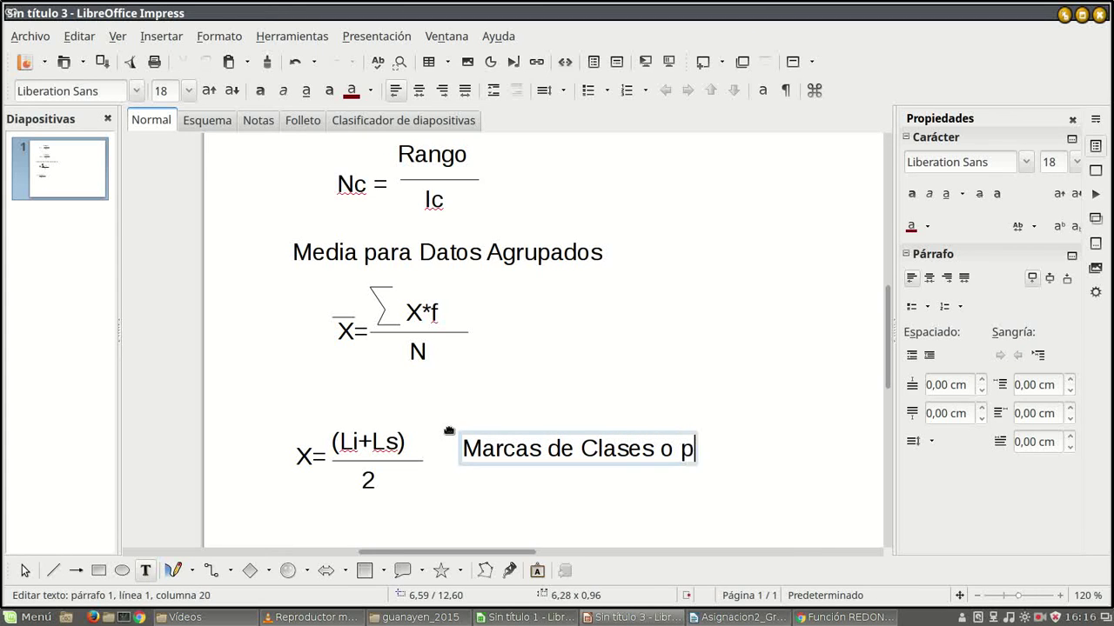
pyautogui.press('BackSpace')
pyautogui.write('Punt')
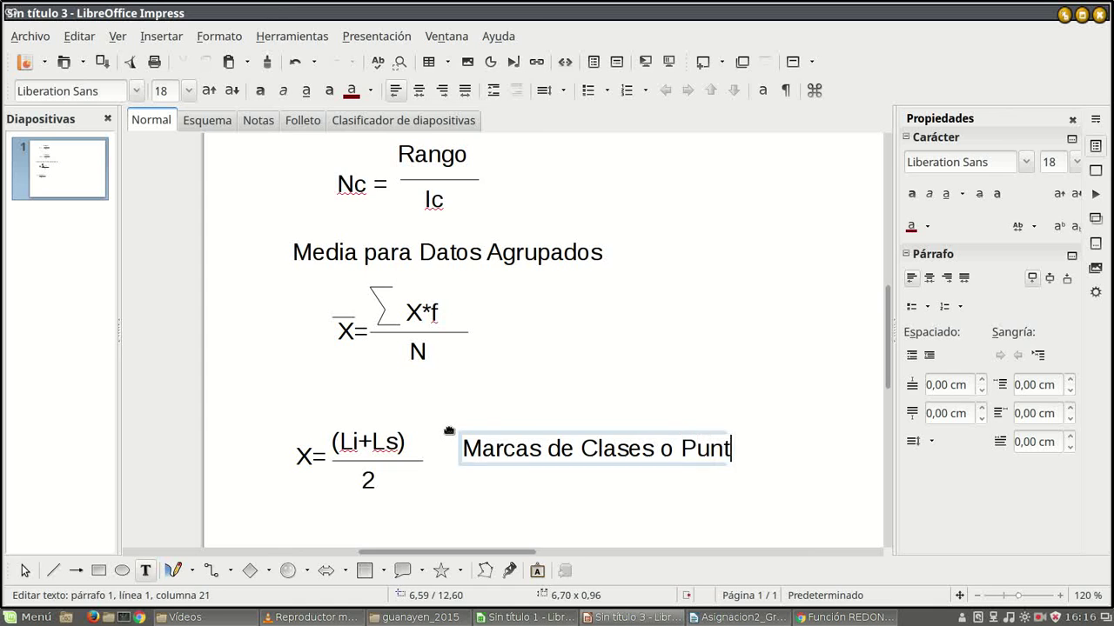
pyautogui.write('os MEdios')
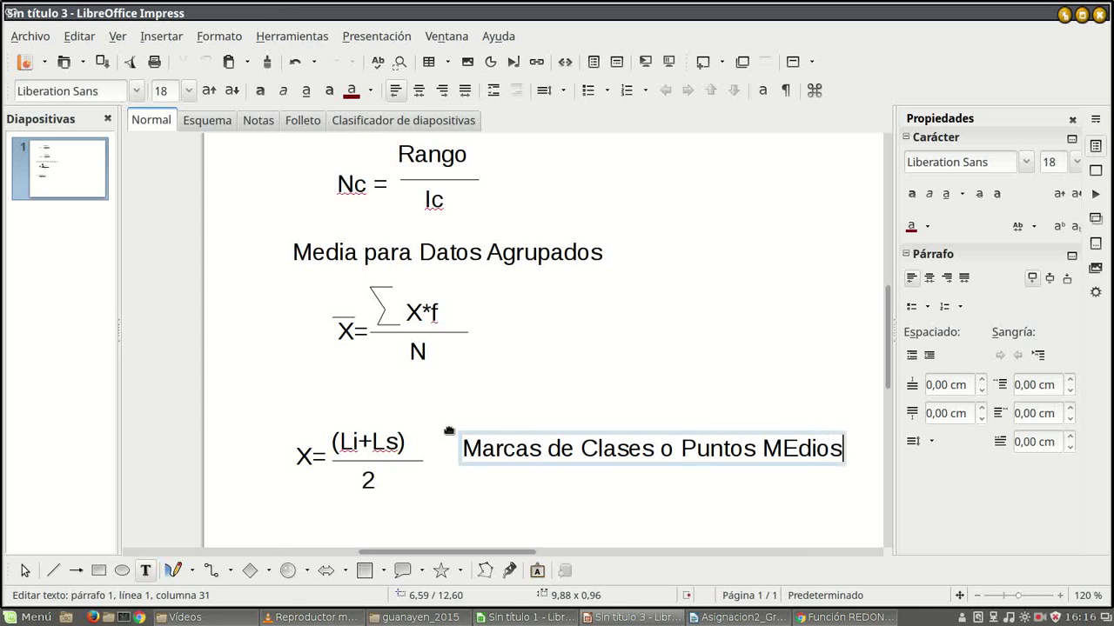
pyautogui.click(816, 365)
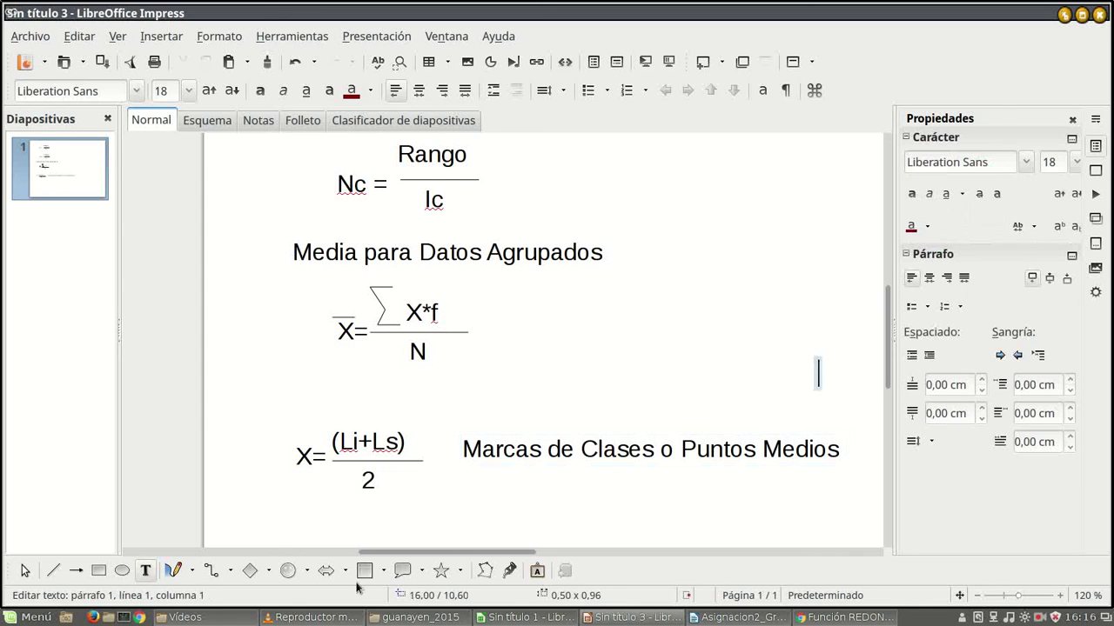
# - Switch to the Calc spreadsheet, enter the header X in C10 and narrow column C
pyautogui.click(524, 617)
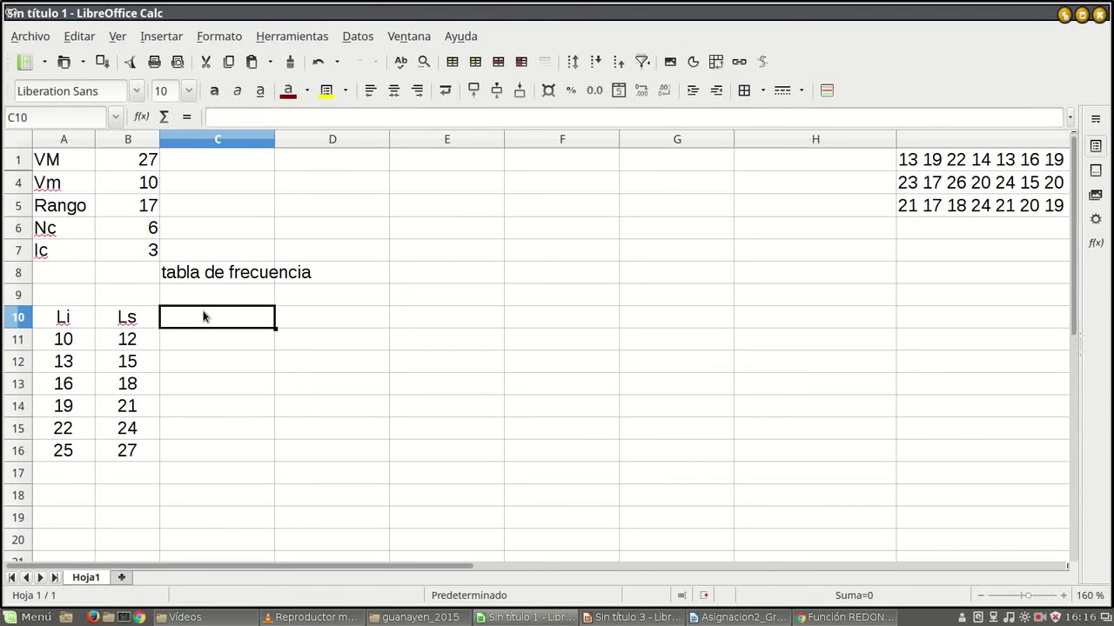
pyautogui.write('X')
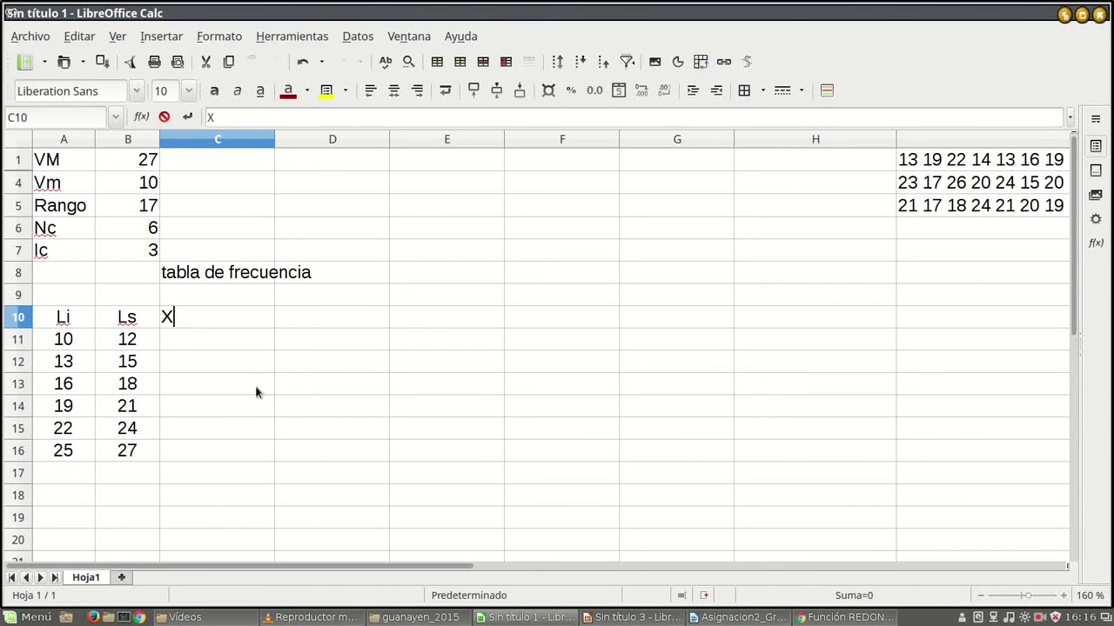
pyautogui.click(256, 392)
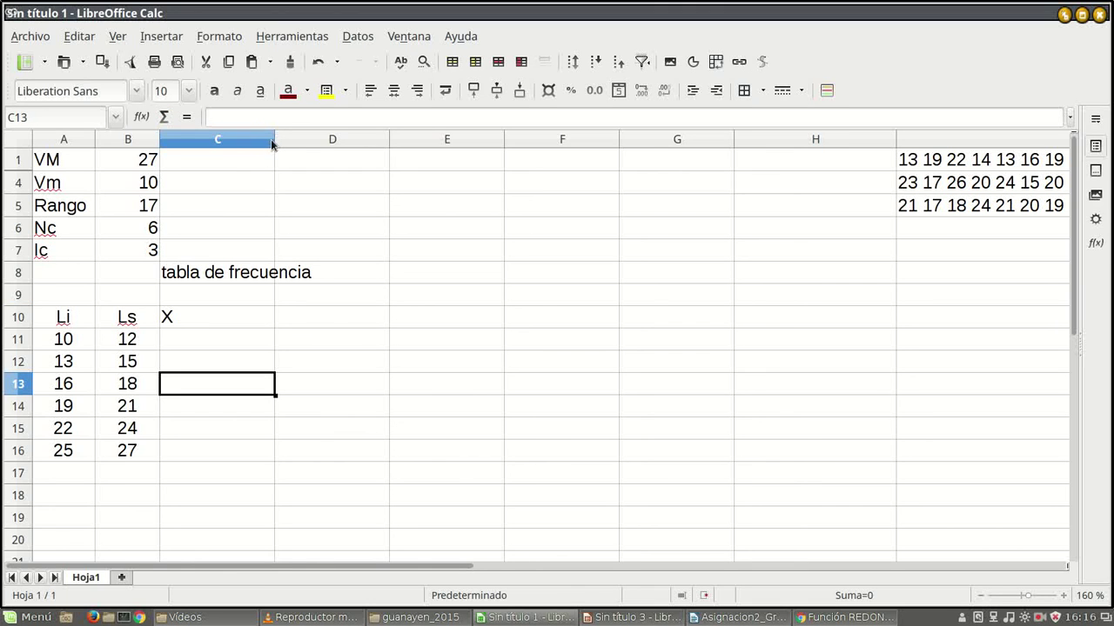
pyautogui.moveTo(273, 138); pyautogui.dragTo(229, 137)
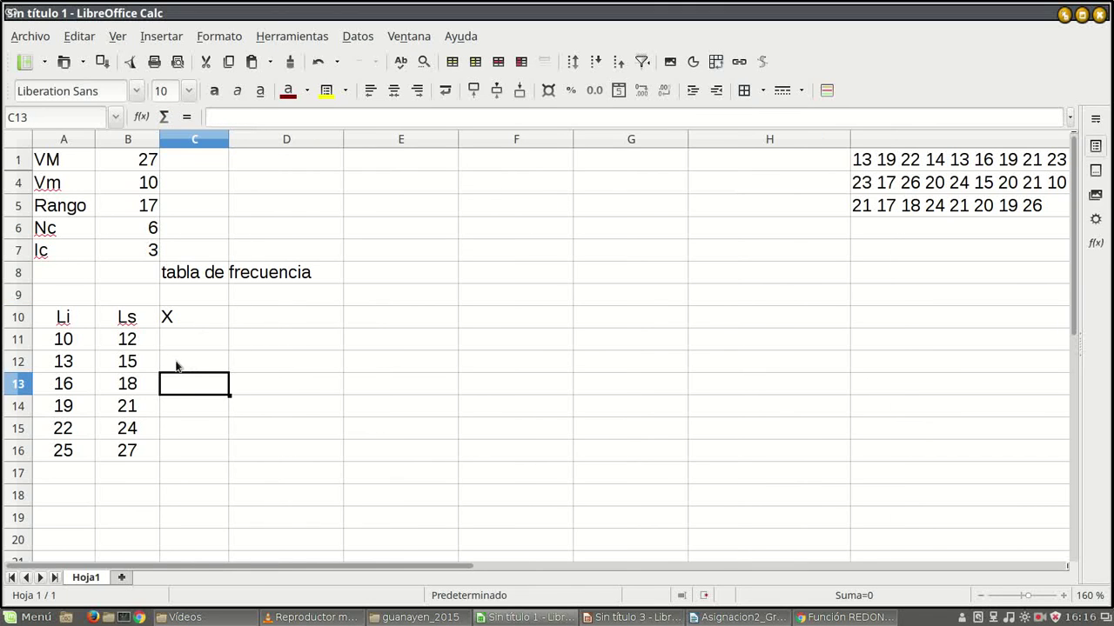
# - Calculate the class midpoint in C11 with =(A11+B11)/2 and fill the formula down to C16
pyautogui.click(176, 339)
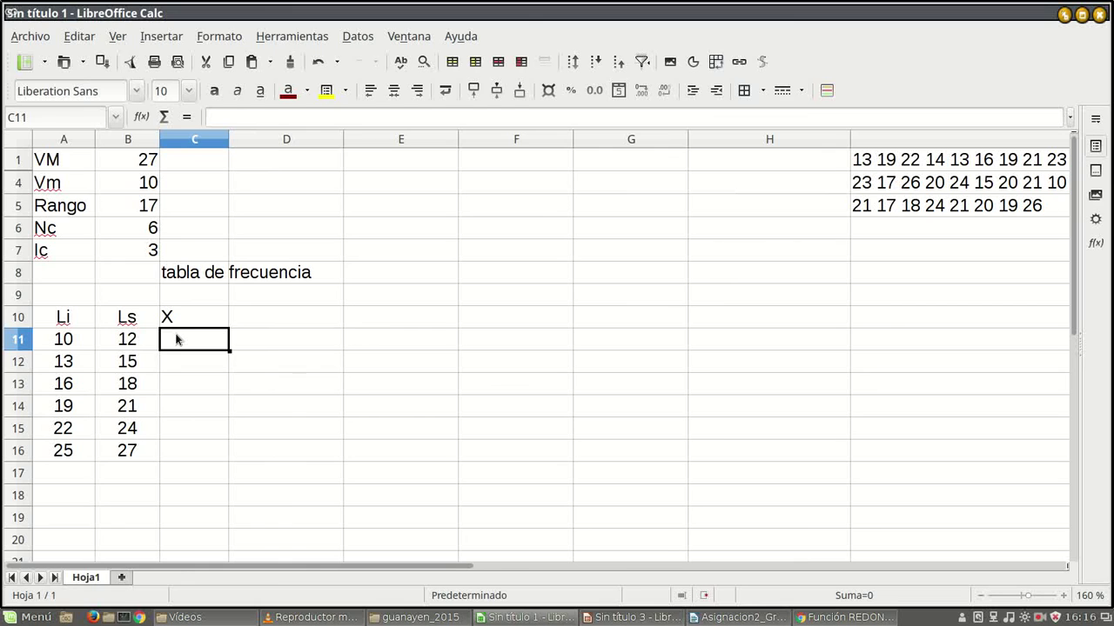
pyautogui.write('=')
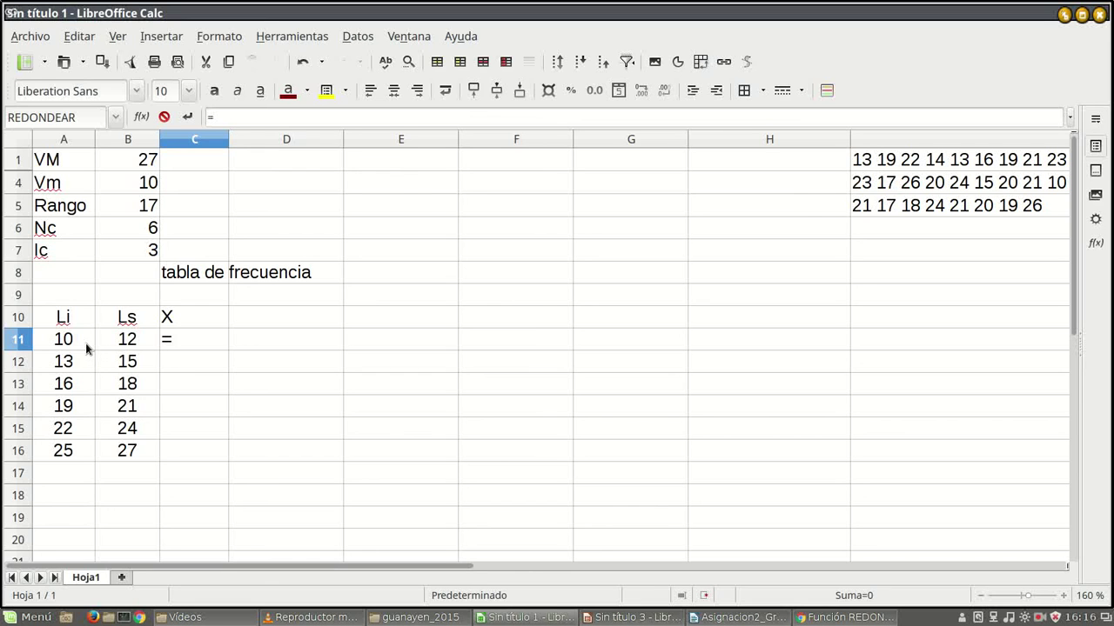
pyautogui.write('(')
pyautogui.click(66, 342)
pyautogui.write('+')
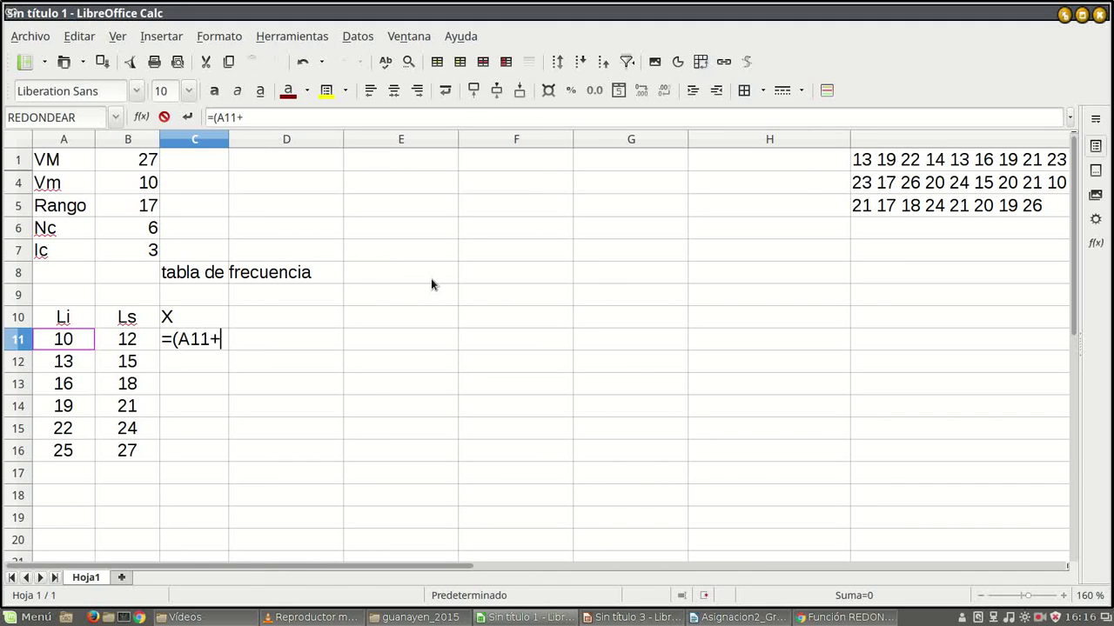
pyautogui.click(127, 342)
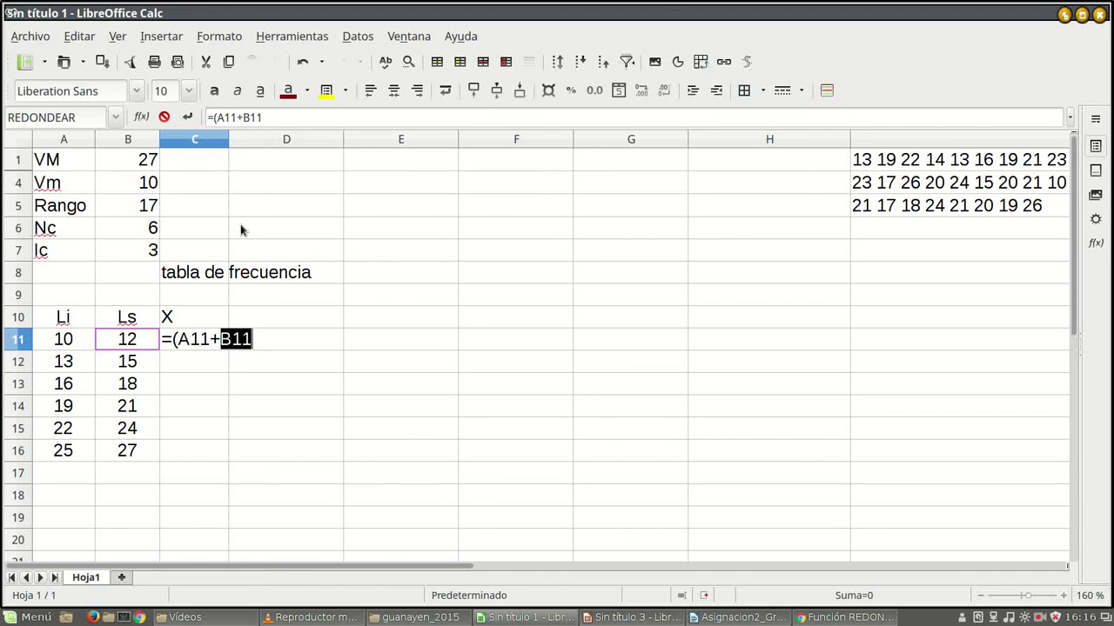
pyautogui.write(')')
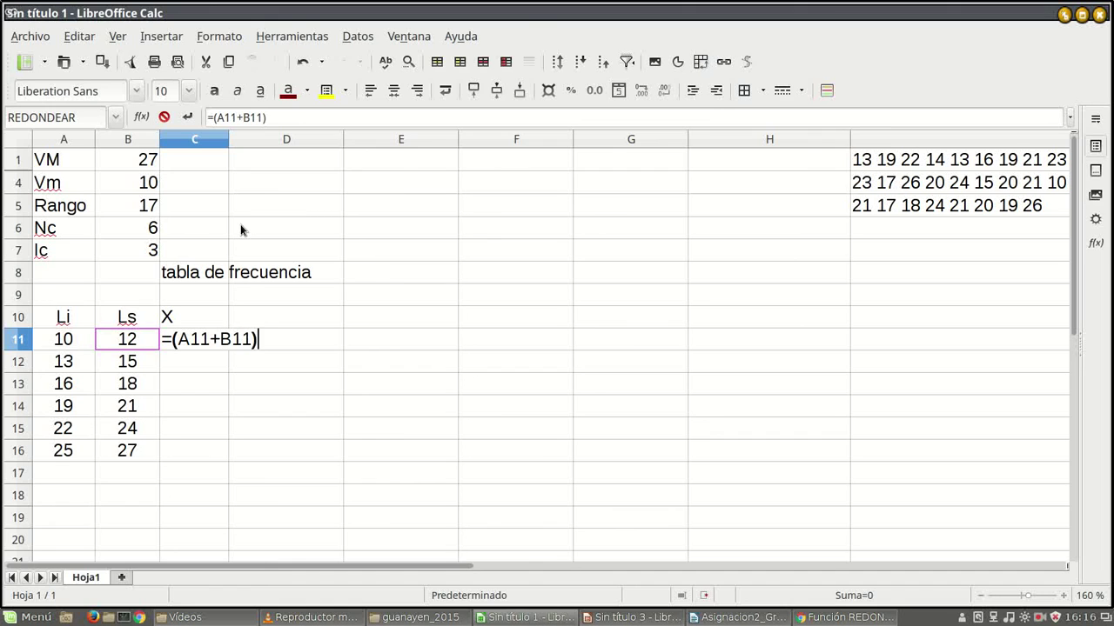
pyautogui.write('/')
pyautogui.press('Return')
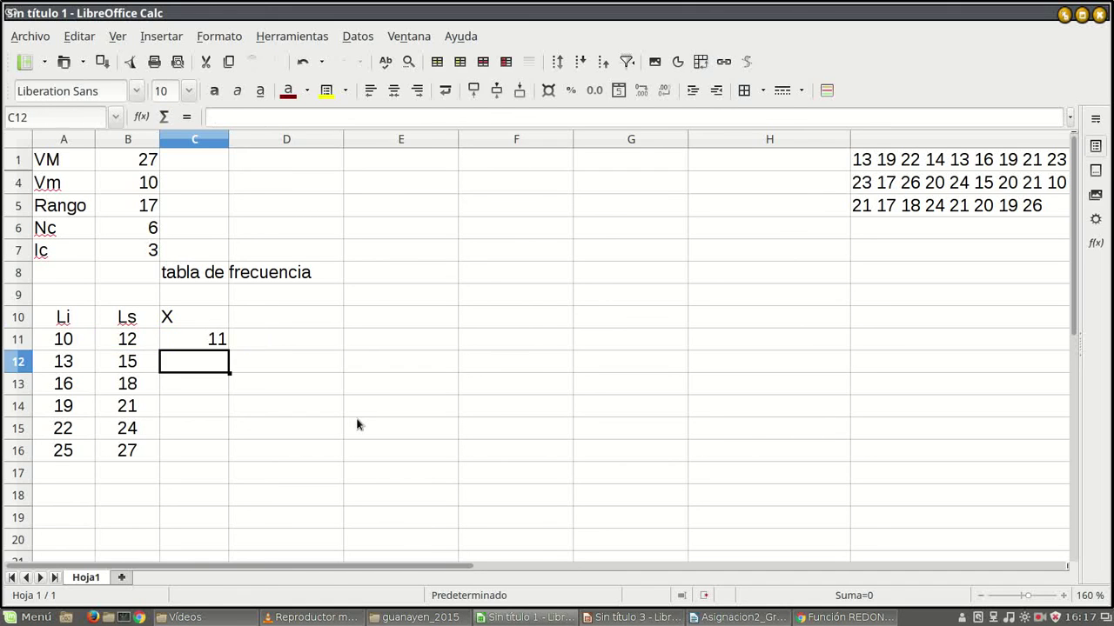
pyautogui.click(208, 337)
pyautogui.moveTo(230, 351); pyautogui.dragTo(218, 464)
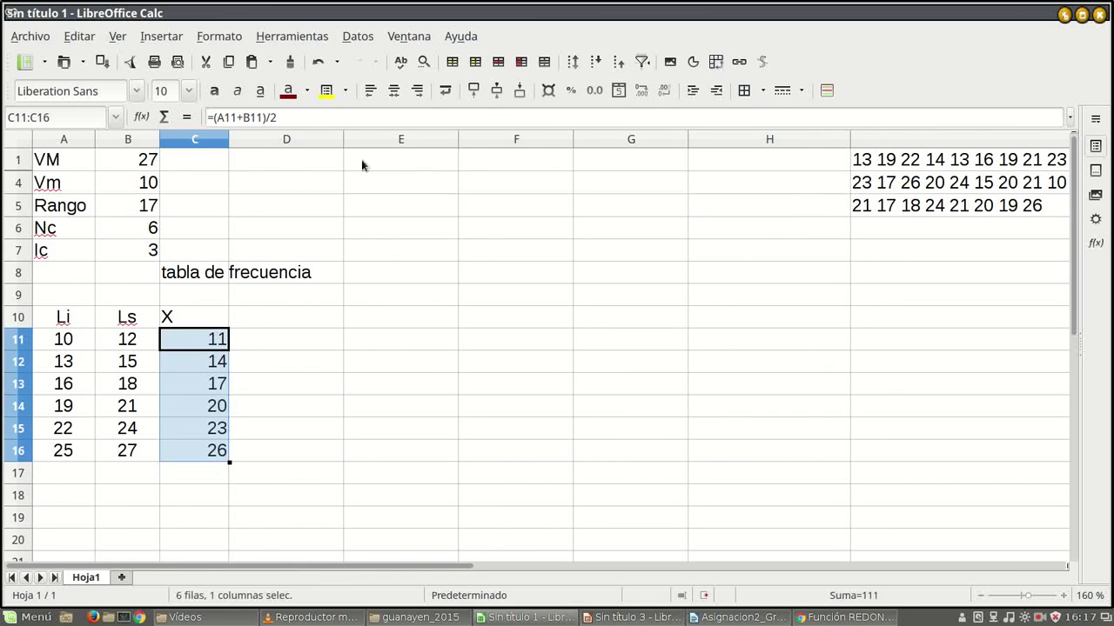
# - Centre the midpoint values in C11:C16 and the X header in C10
pyautogui.click(402, 94)
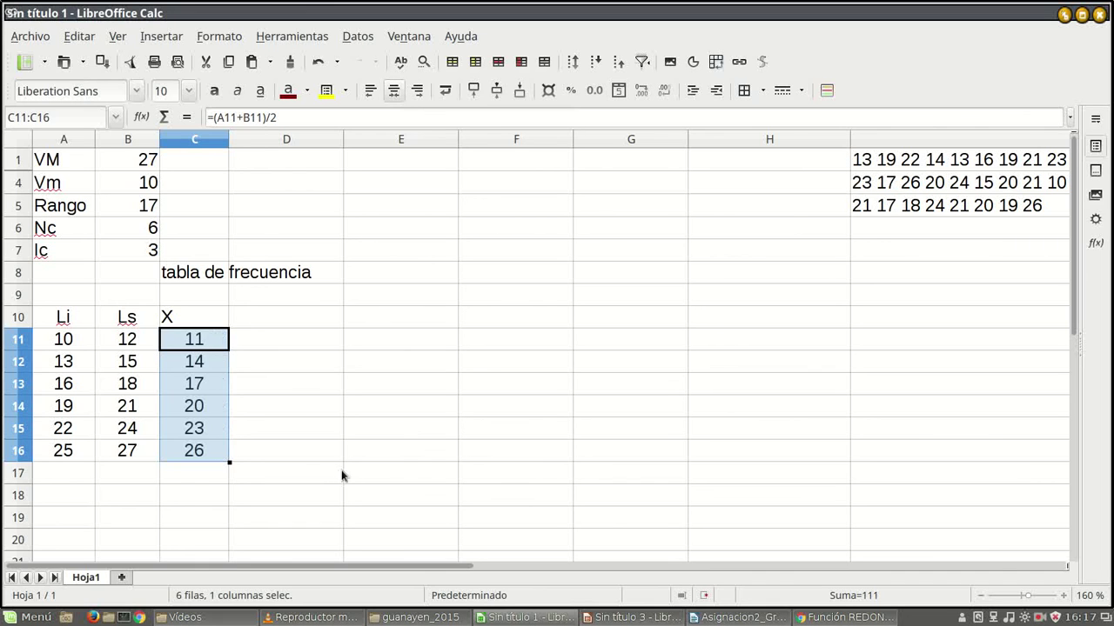
pyautogui.click(261, 382)
pyautogui.click(216, 318)
pyautogui.click(402, 93)
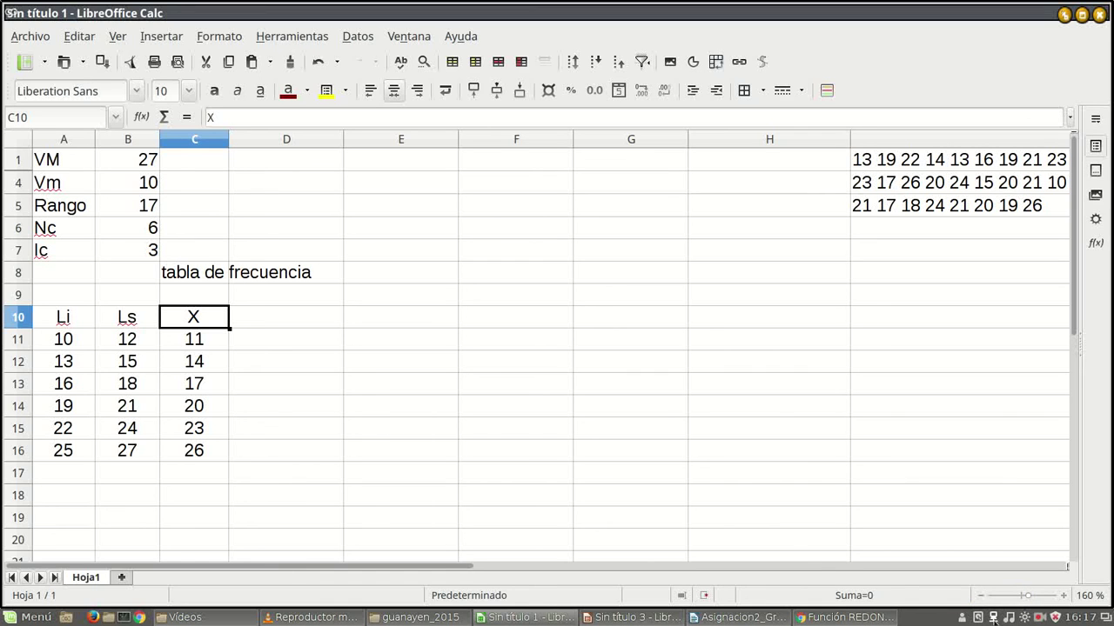
pyautogui.click(1038, 619)
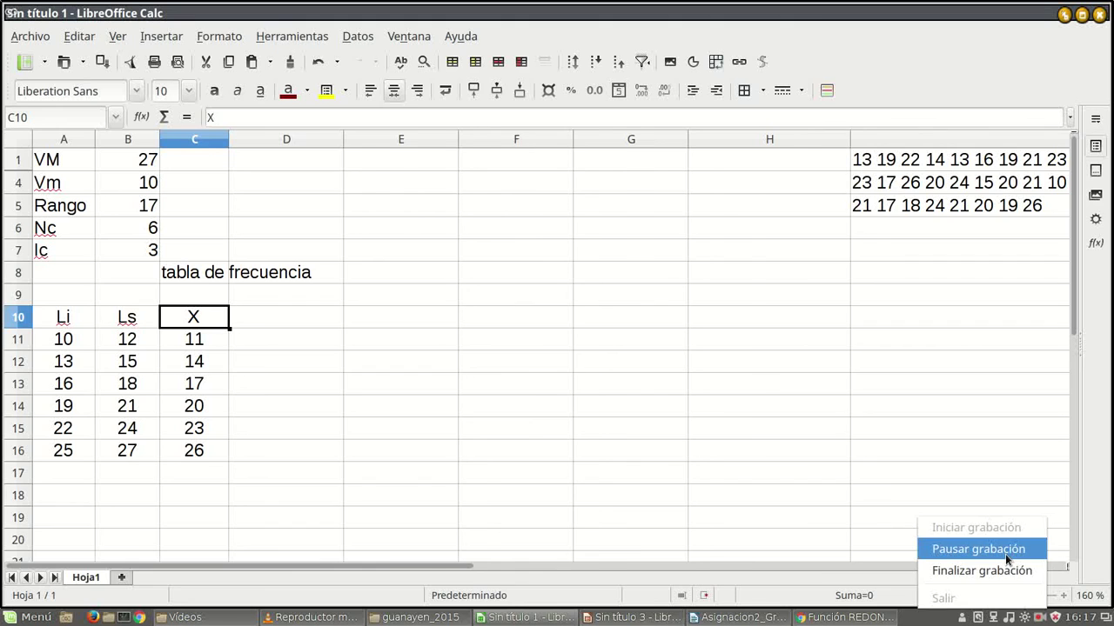
pyautogui.click(1005, 554)
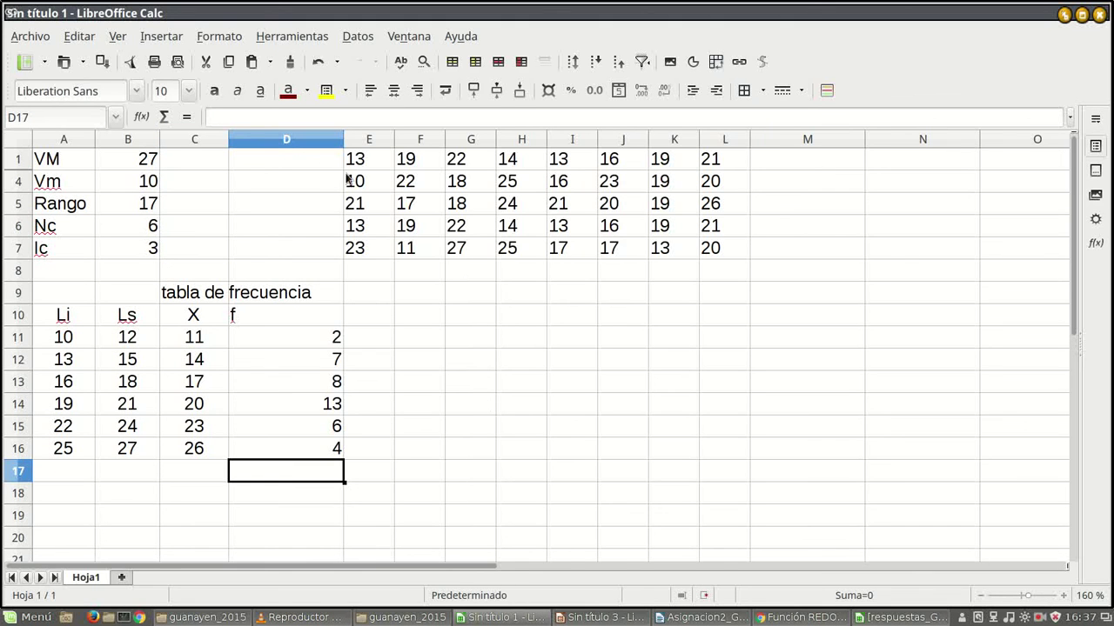
# - Narrow column D and centre the f header and frequencies in D10:D16
pyautogui.moveTo(344, 139); pyautogui.dragTo(273, 137)
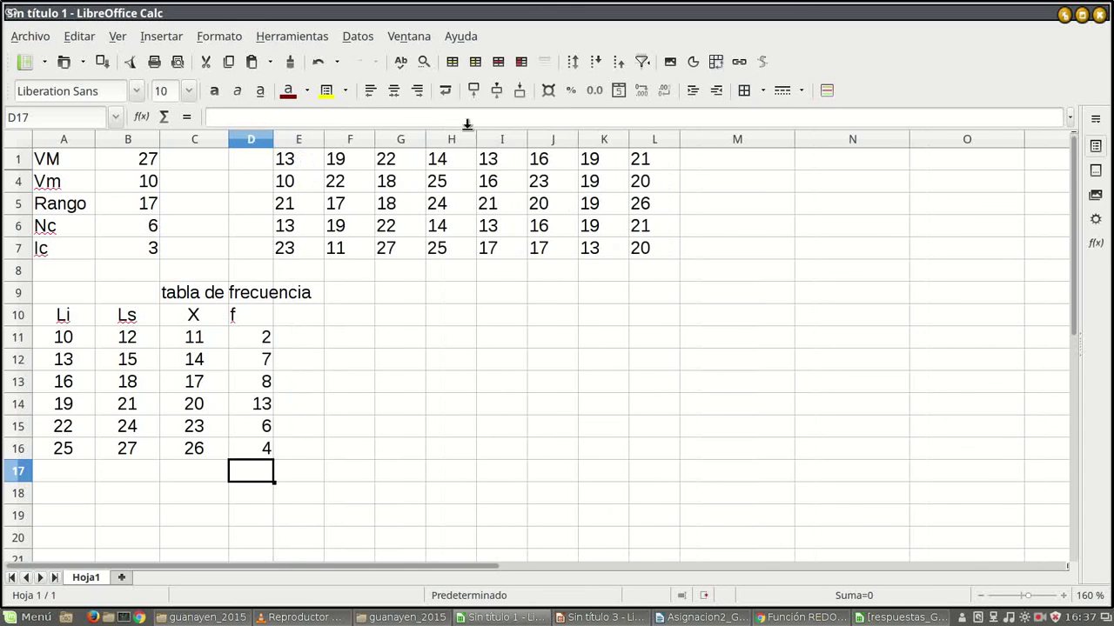
pyautogui.moveTo(259, 315); pyautogui.dragTo(265, 457)
pyautogui.click(393, 90)
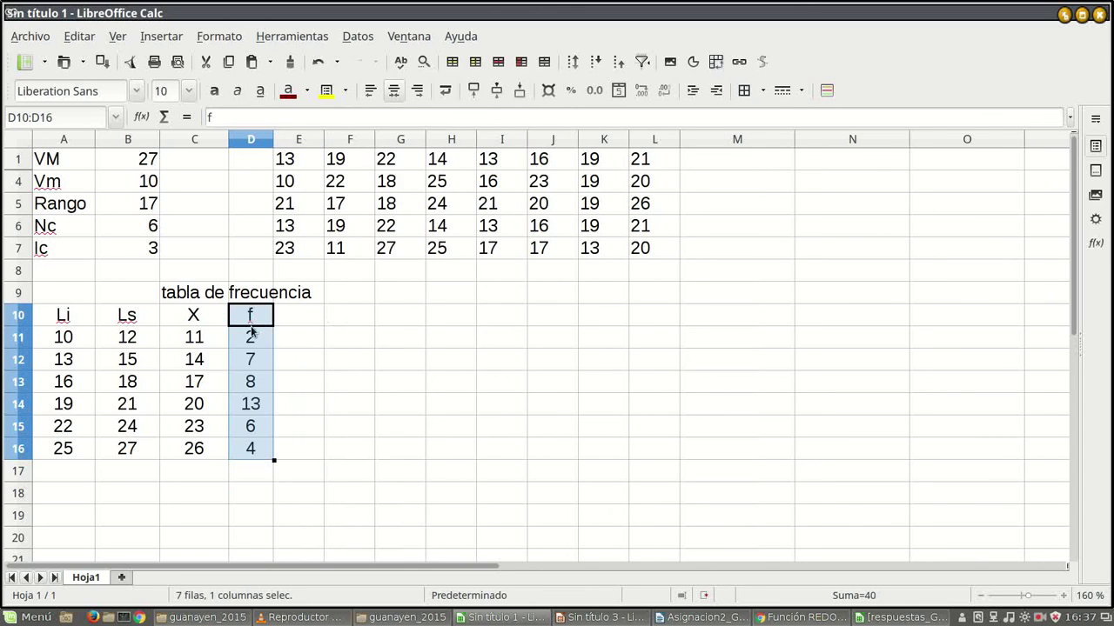
pyautogui.click(245, 343)
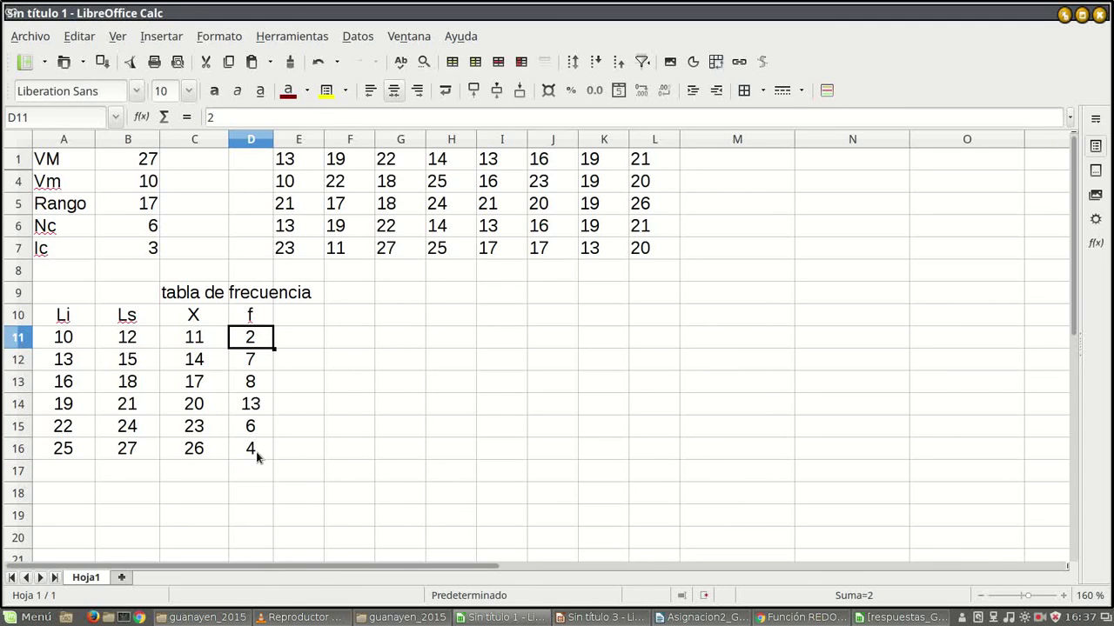
# - Enter the label Total in A17, below the class limits
pyautogui.click(78, 477)
pyautogui.write('Total')
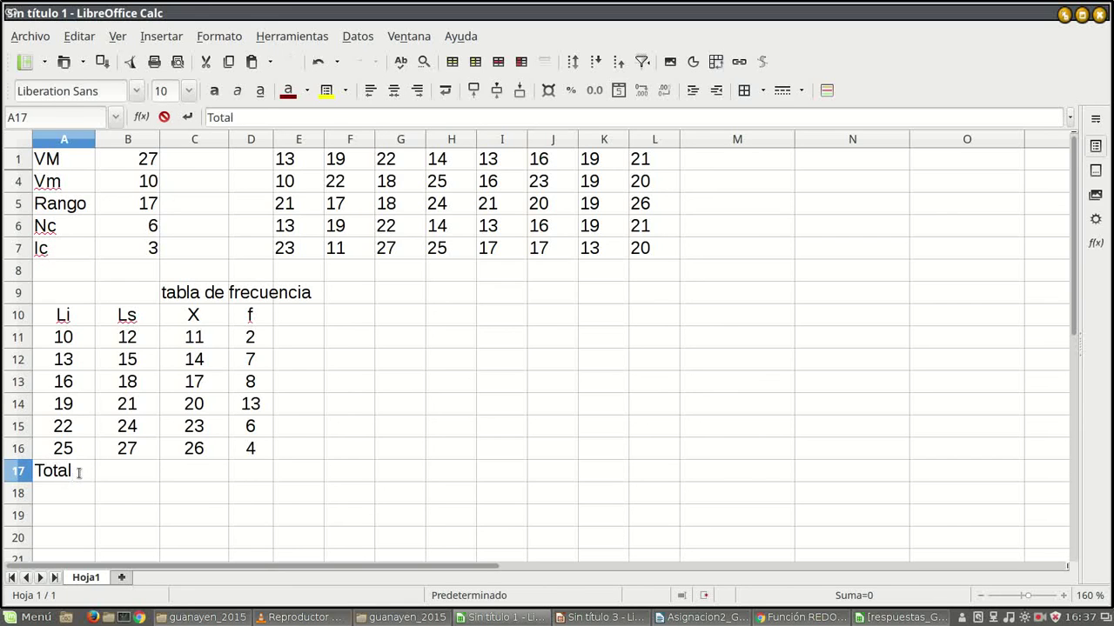
pyautogui.press('Return')
# - Sum the frequencies in D17 with =SUMA(D11:D16) and centre the result
pyautogui.press('Up')
pyautogui.press('Right')
pyautogui.press('Right')
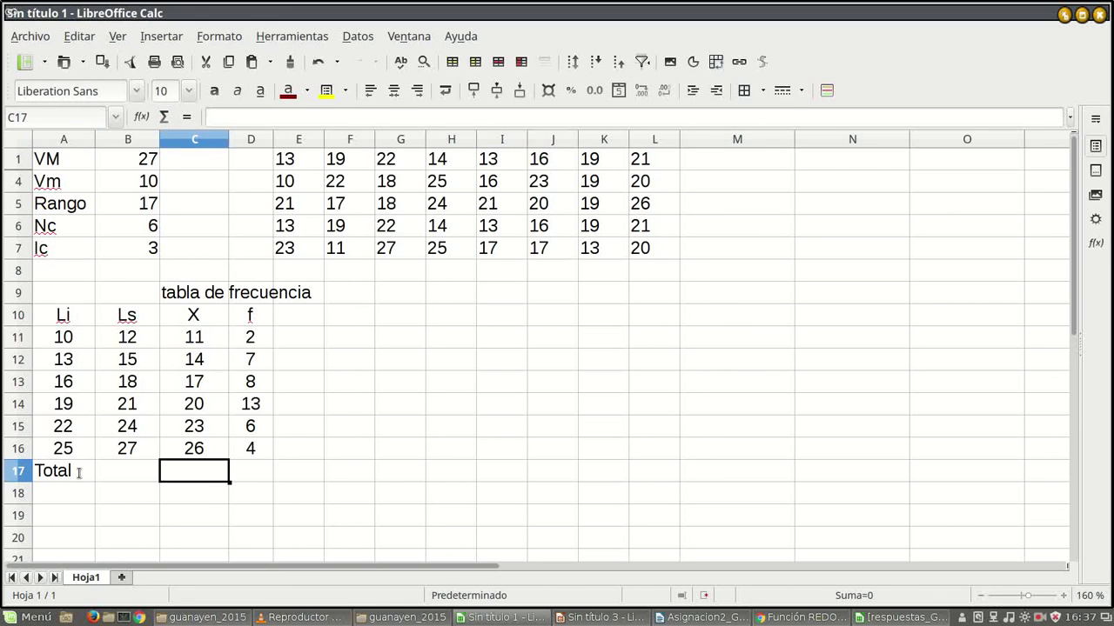
pyautogui.press('Right')
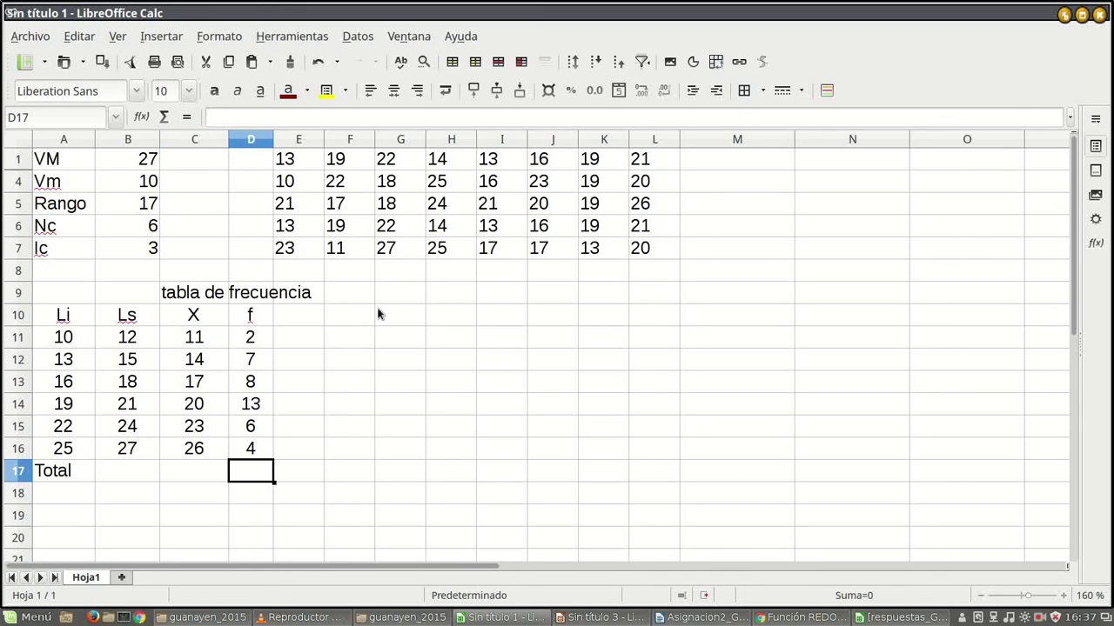
pyautogui.click(164, 117)
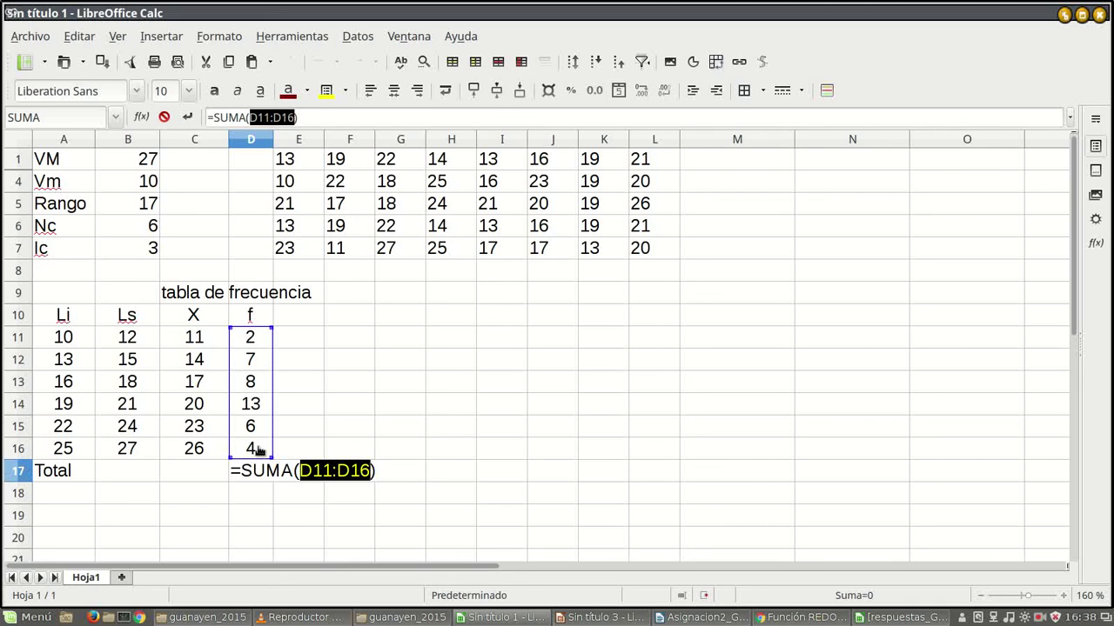
pyautogui.press('Return')
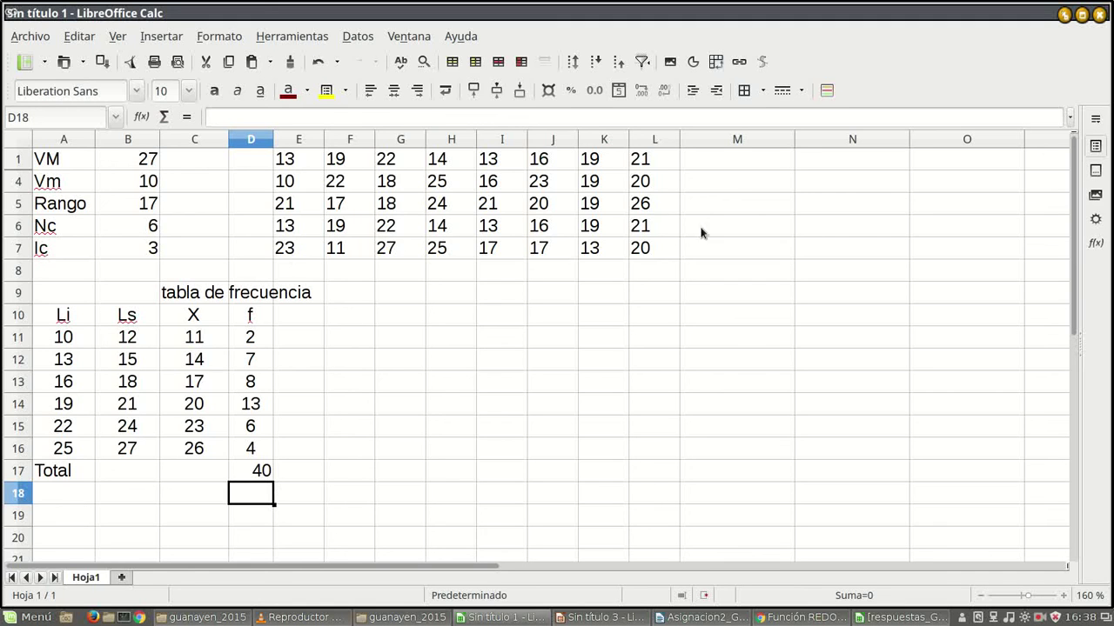
pyautogui.click(260, 474)
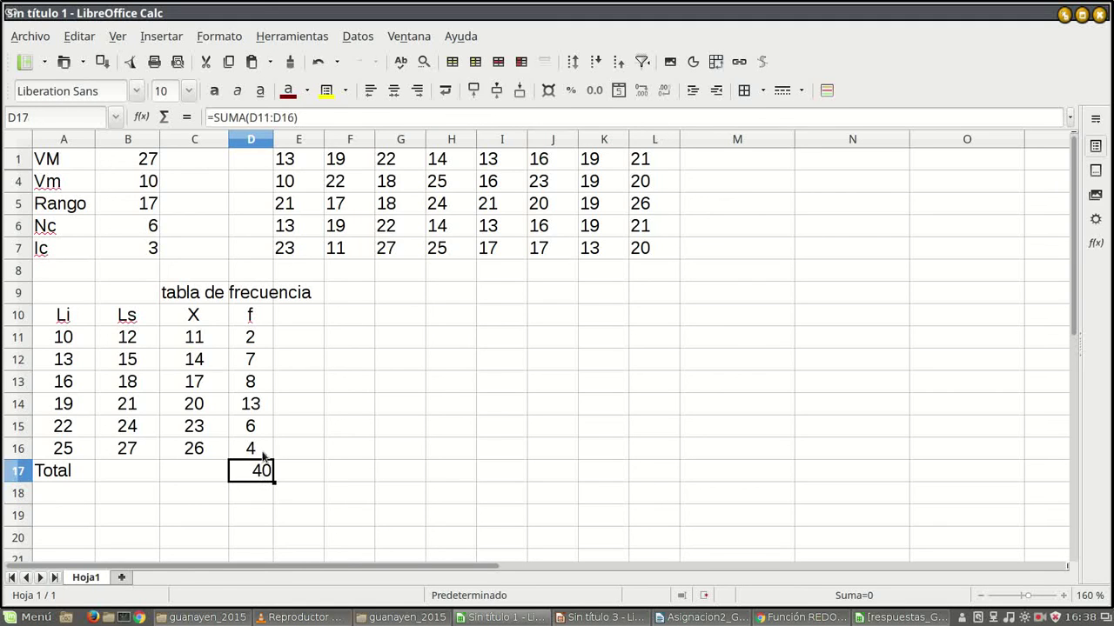
pyautogui.click(393, 90)
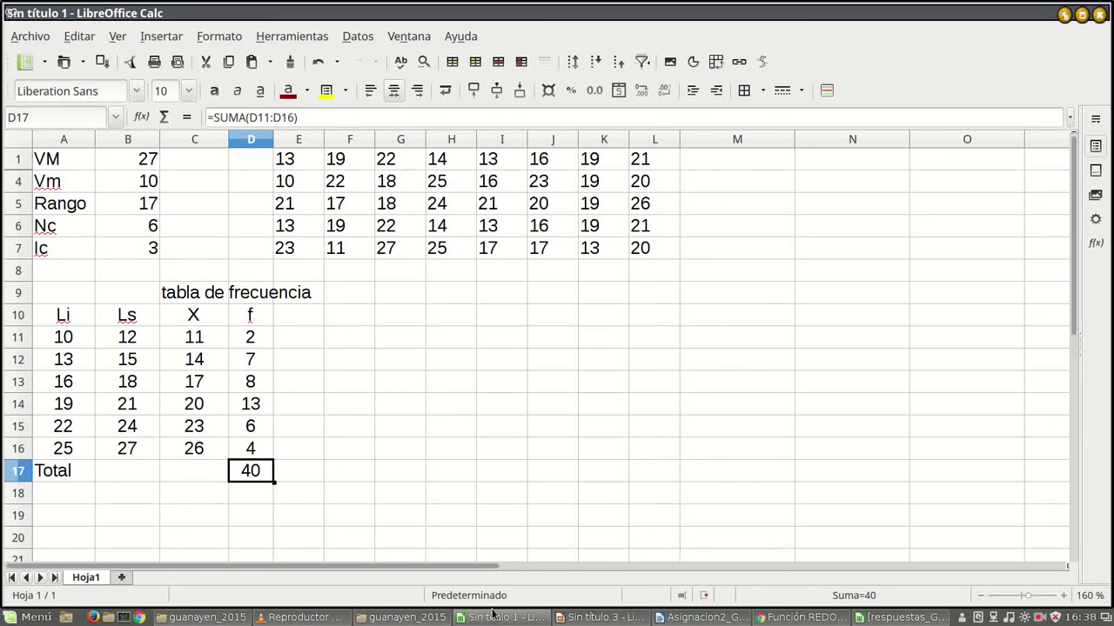
# - Enter the header fa in E10 and centre it
pyautogui.click(295, 315)
pyautogui.write('fa')
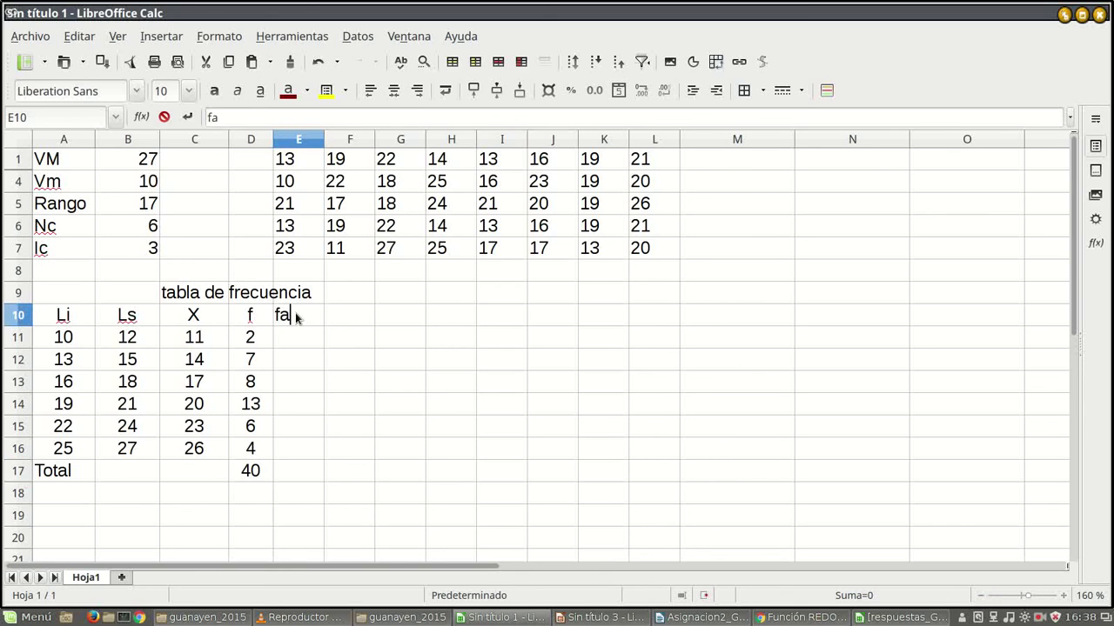
pyautogui.press('Return')
pyautogui.click(305, 317)
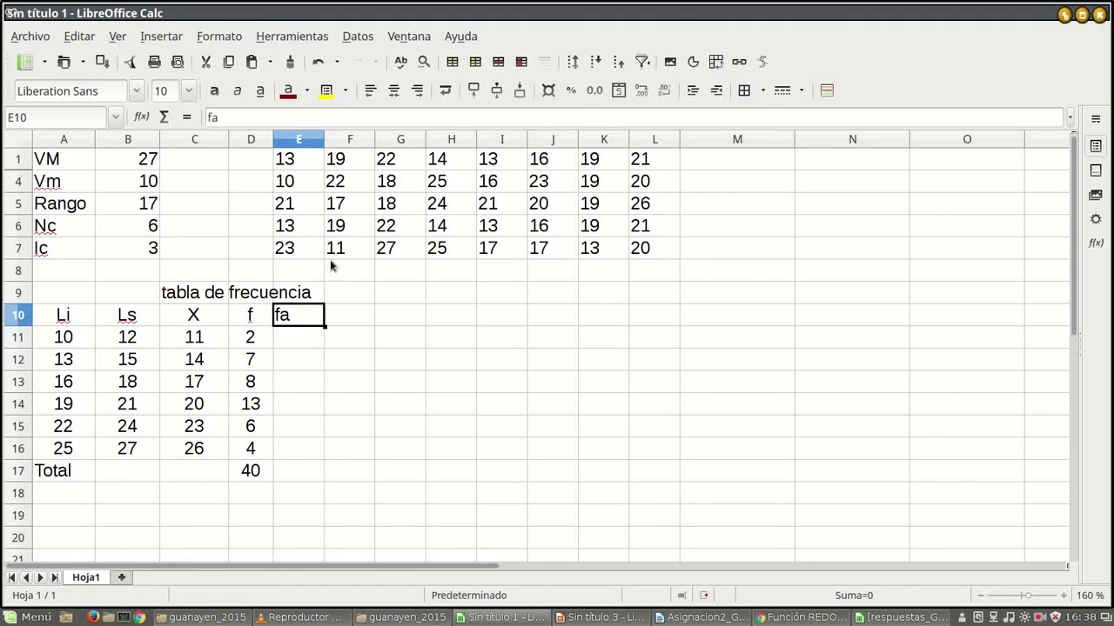
pyautogui.click(393, 91)
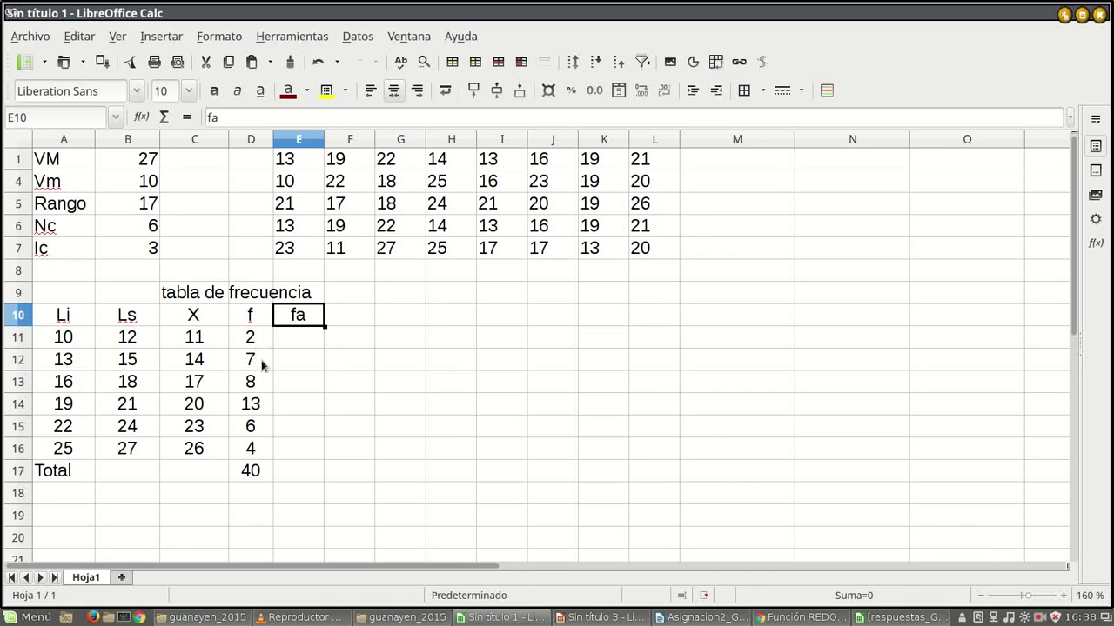
# - Set the first cumulative frequency in E11 to =D11
pyautogui.click(294, 342)
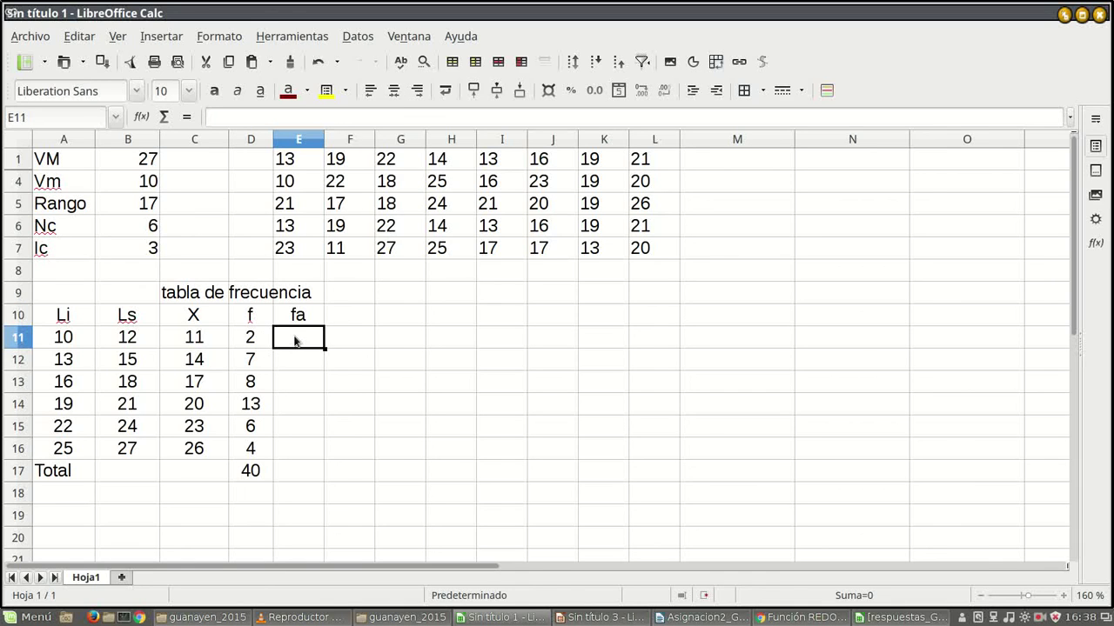
pyautogui.write('=')
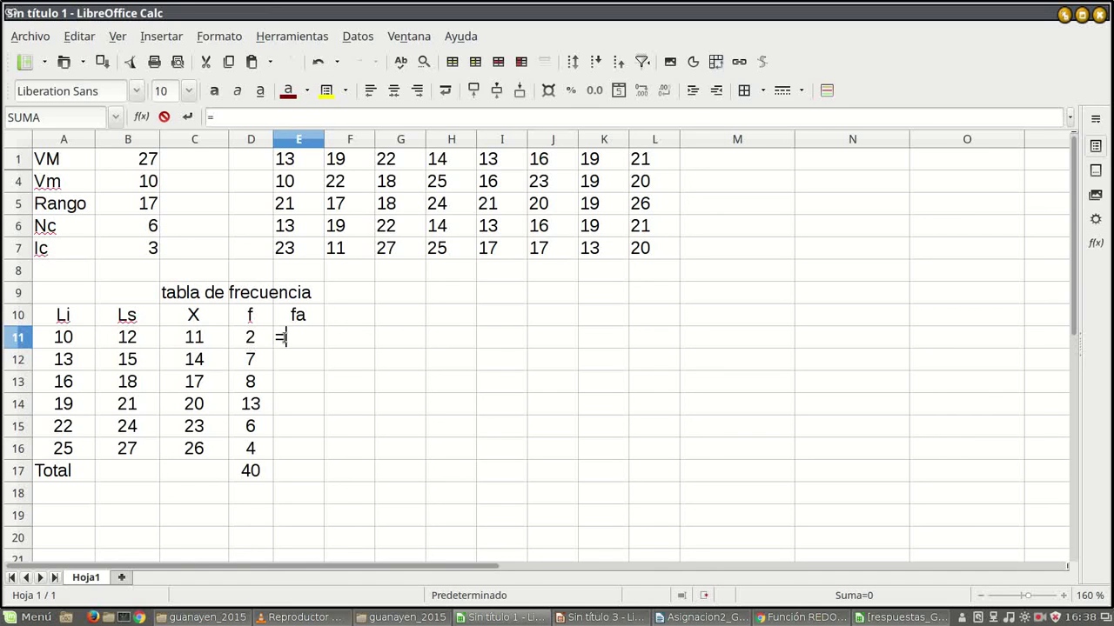
pyautogui.click(249, 341)
pyautogui.press('Return')
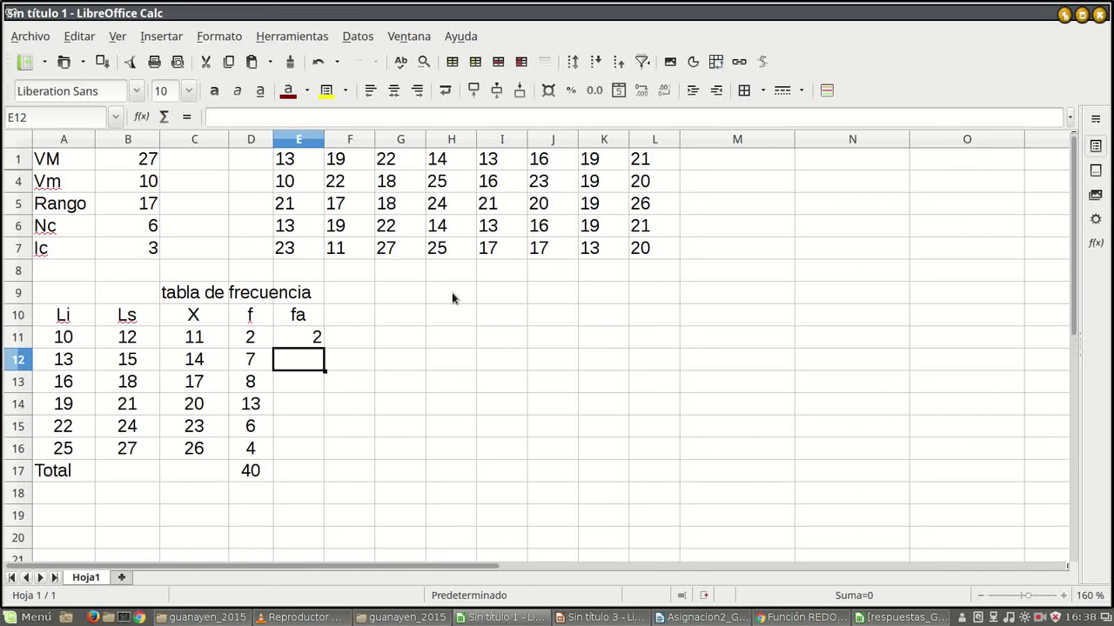
pyautogui.click(313, 324)
pyautogui.click(315, 336)
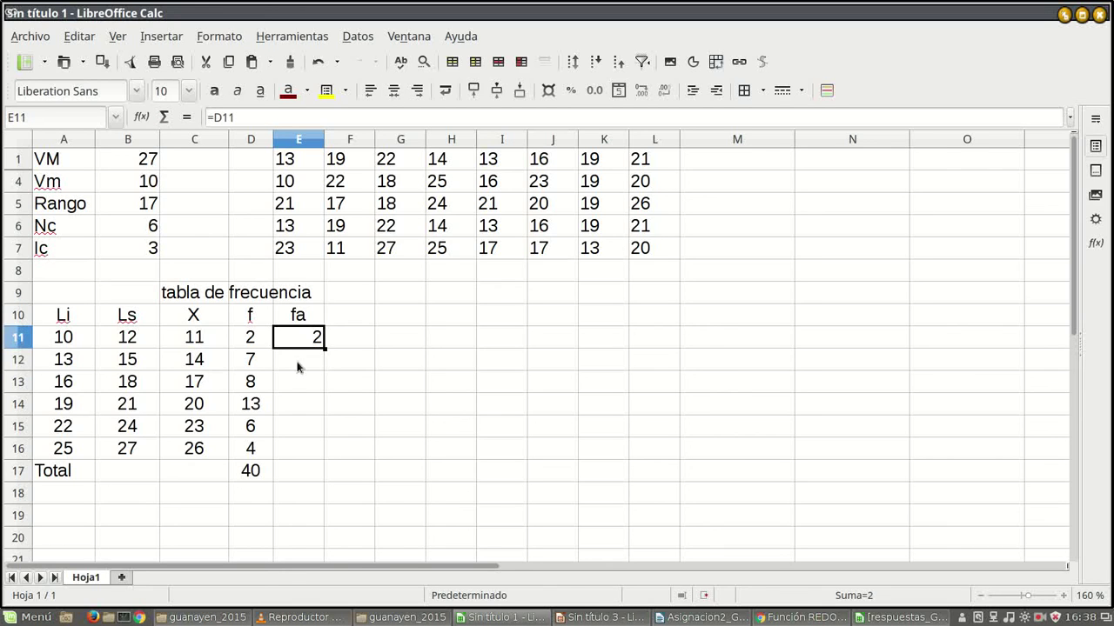
# - Calculate the cumulative frequency in E12 with =D12+E11 and fill the formula down to E16
pyautogui.click(302, 362)
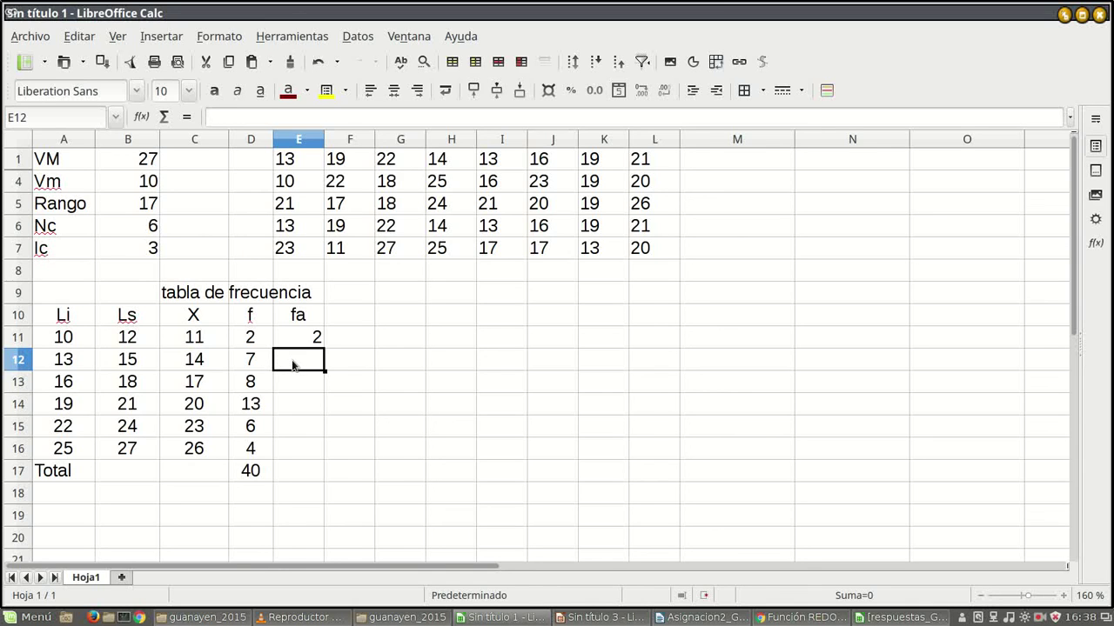
pyautogui.write('=')
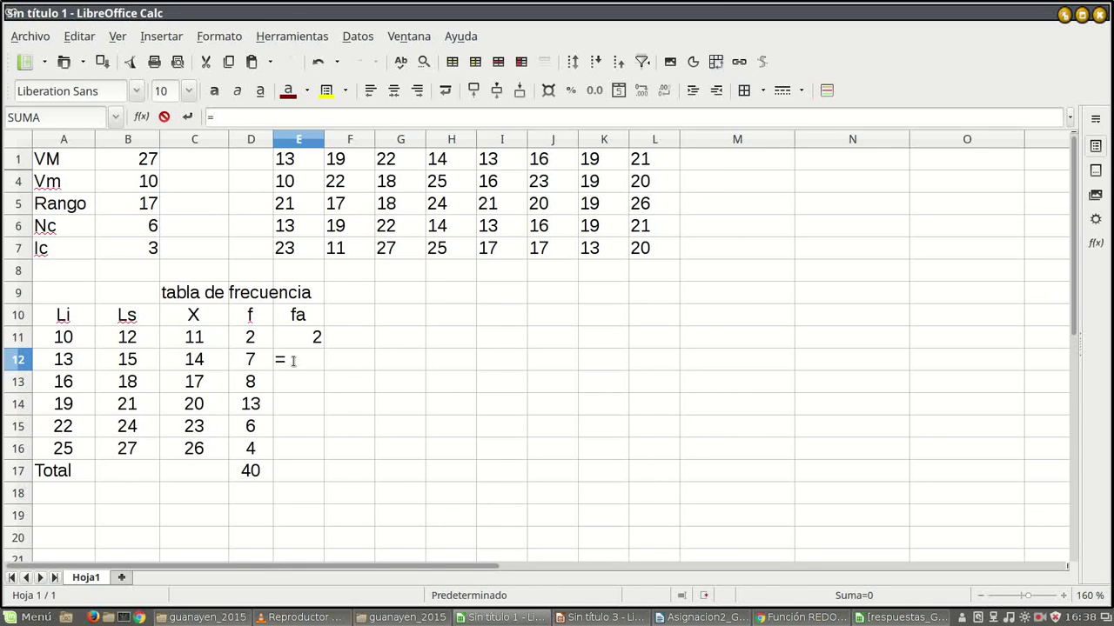
pyautogui.click(248, 364)
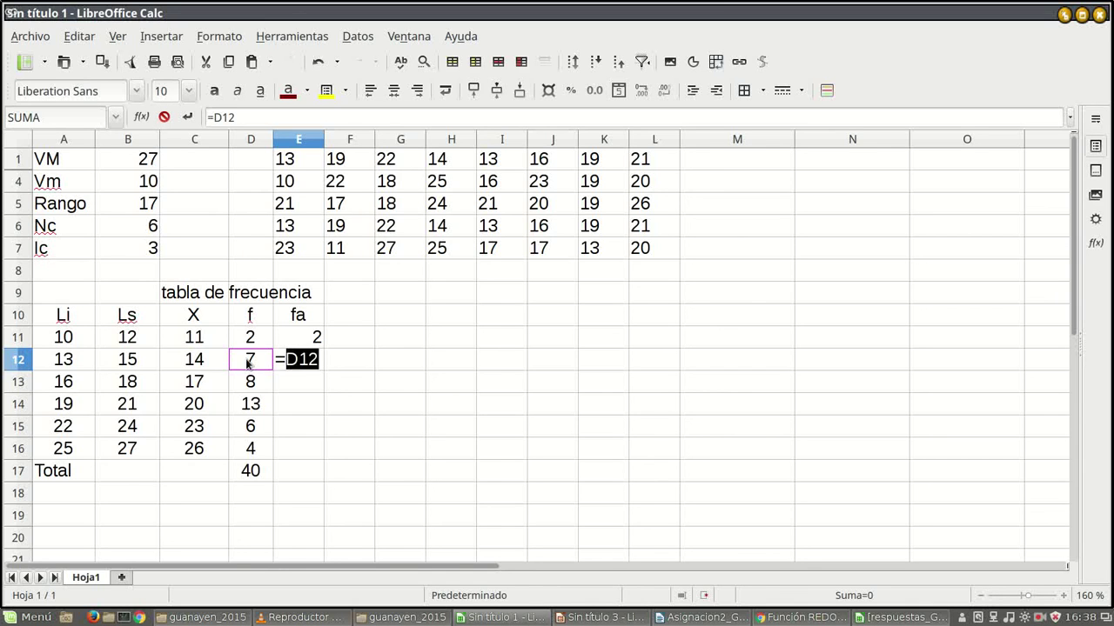
pyautogui.write('+')
pyautogui.click(313, 334)
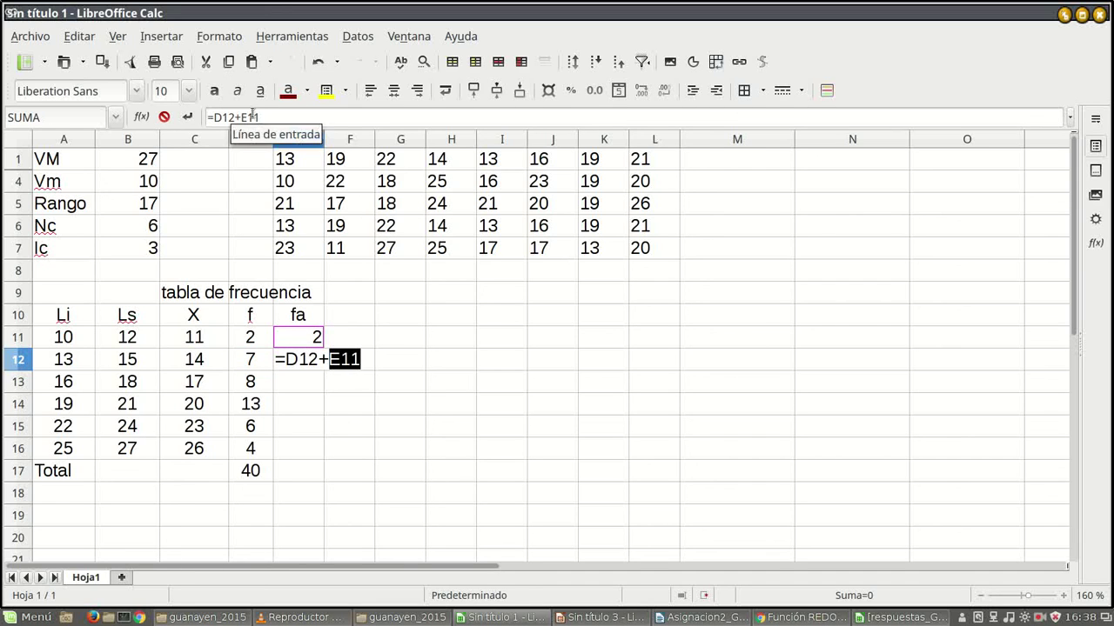
pyautogui.press('Return')
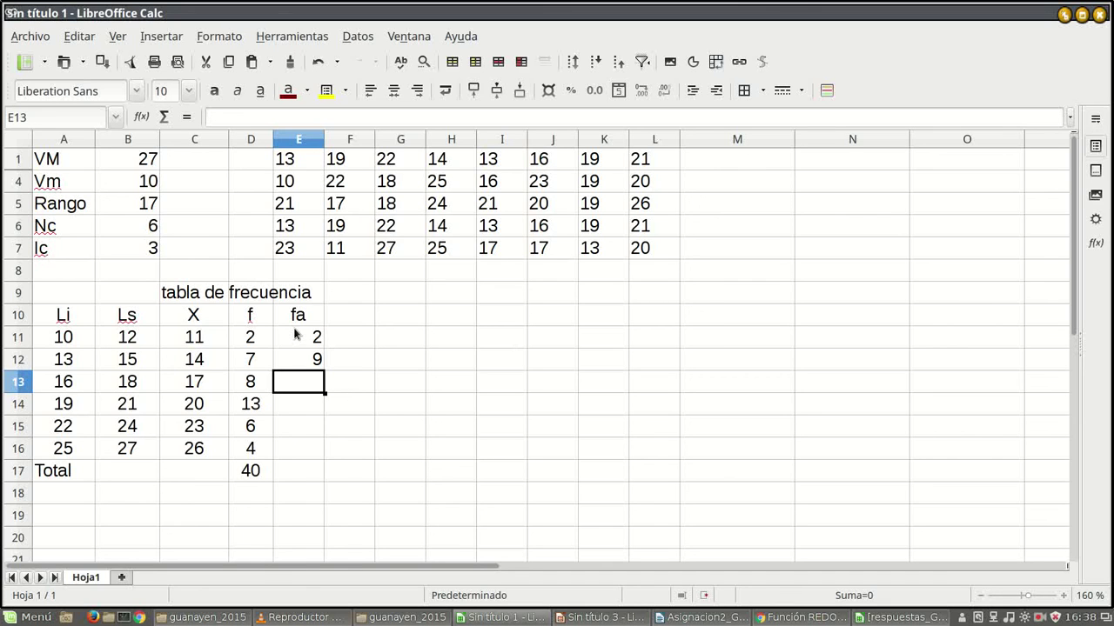
pyautogui.click(315, 360)
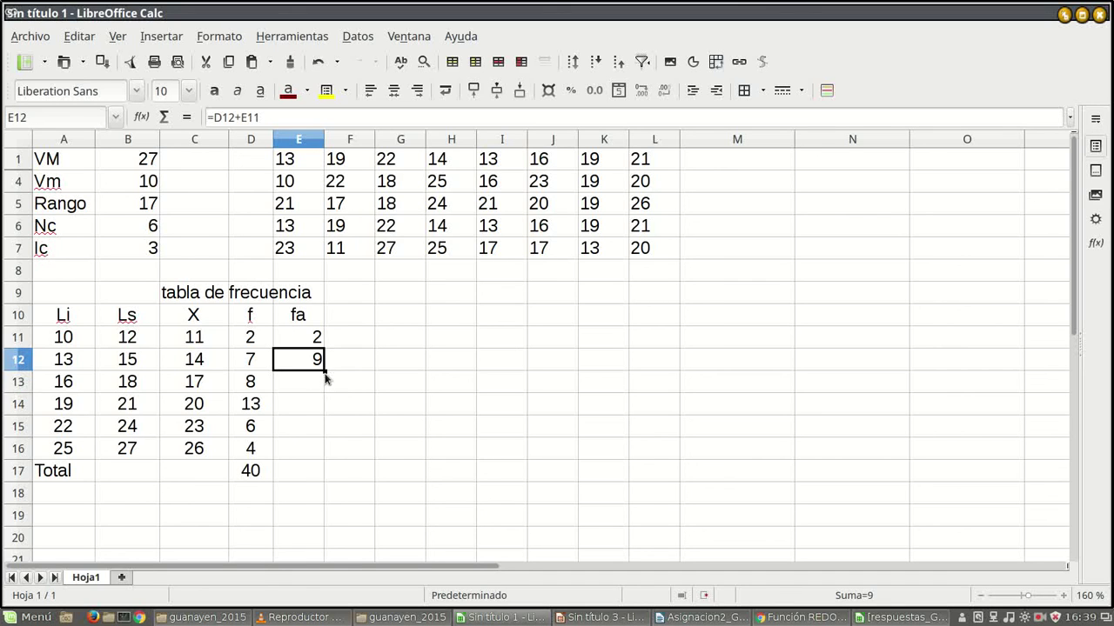
pyautogui.moveTo(323, 372); pyautogui.dragTo(316, 453)
pyautogui.click(316, 451)
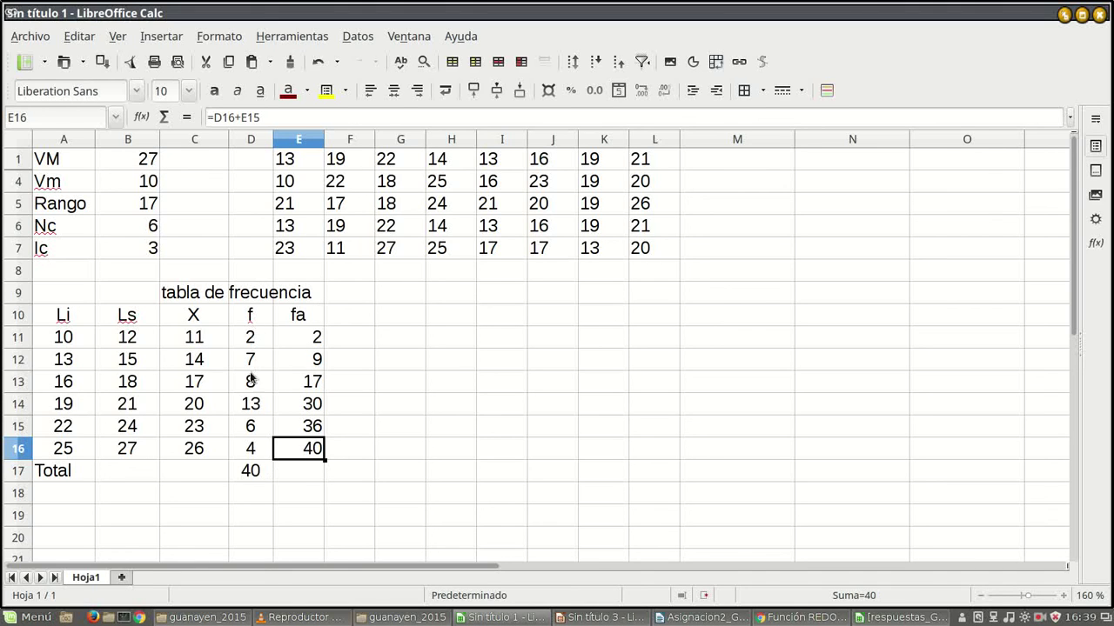
# - Centre the cumulative frequencies in E11:E16 and narrow column E slightly
pyautogui.moveTo(299, 335); pyautogui.dragTo(298, 445)
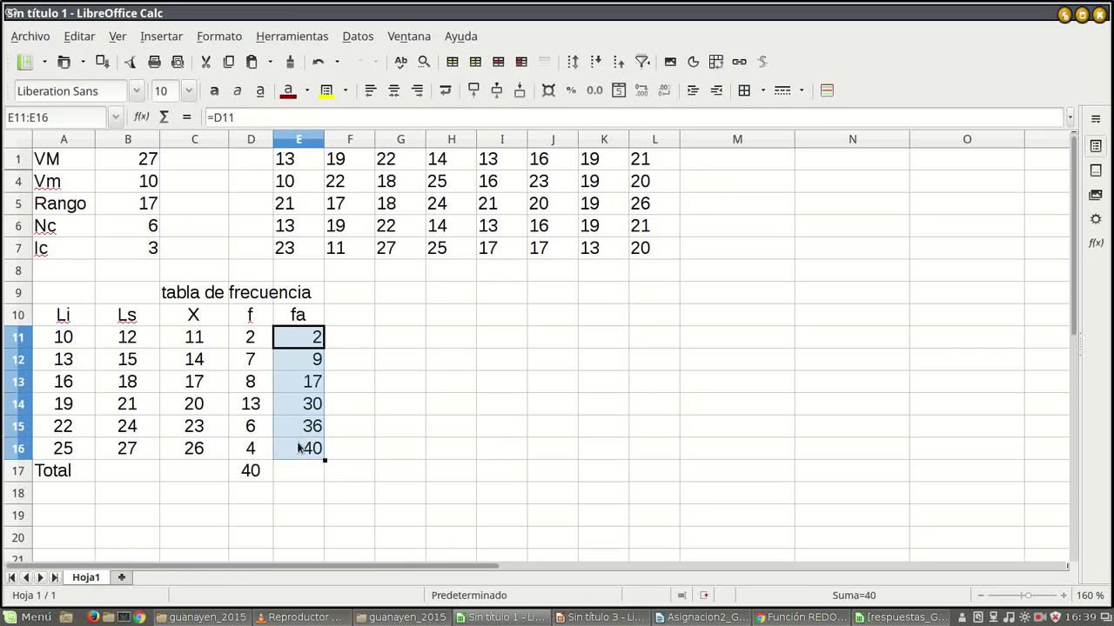
pyautogui.click(394, 90)
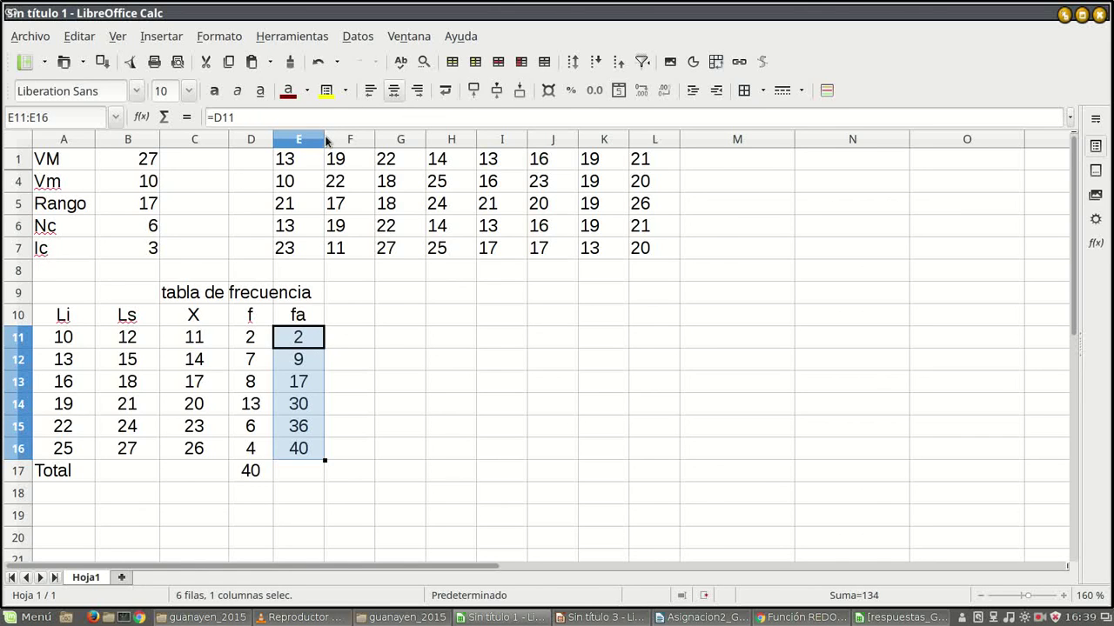
pyautogui.moveTo(325, 140); pyautogui.dragTo(315, 140)
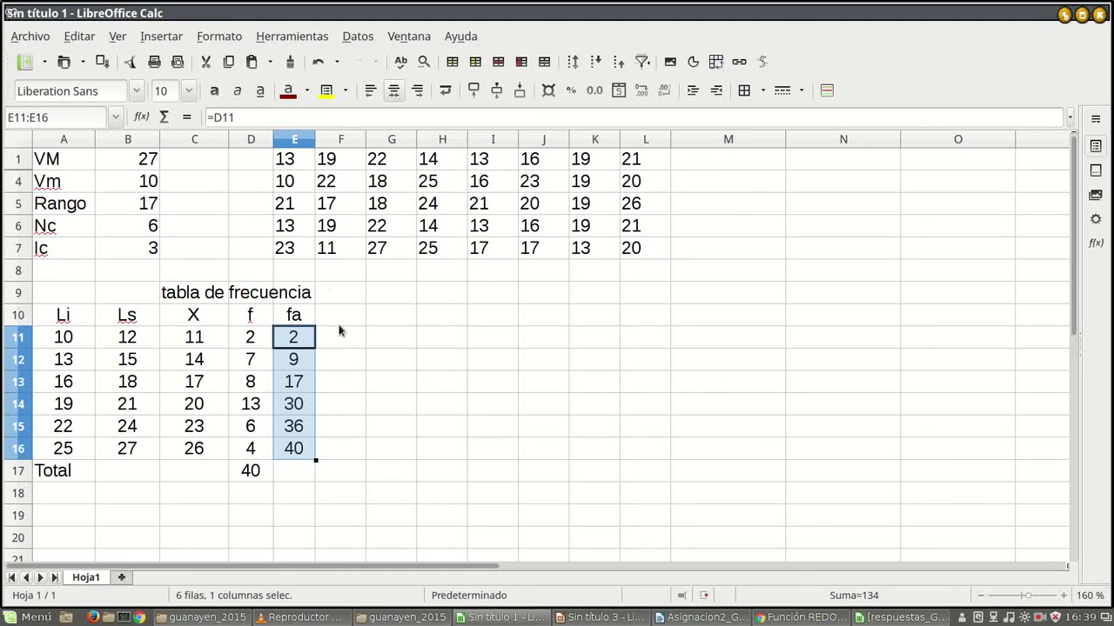
# - Enter the header F in F10 and centre it
pyautogui.click(342, 316)
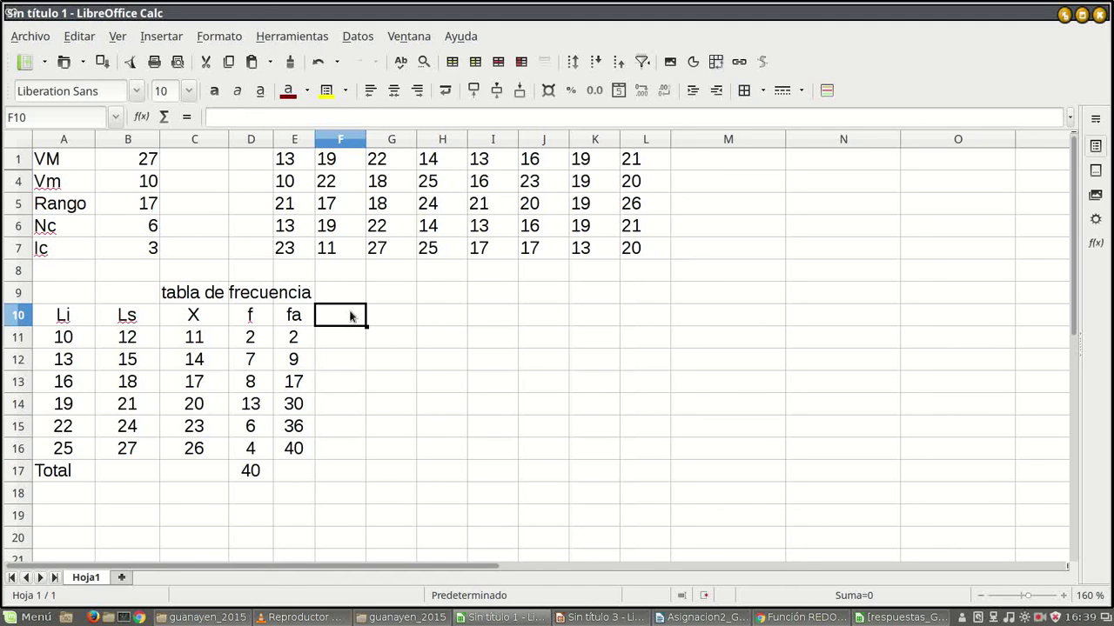
pyautogui.write('F')
pyautogui.click(348, 380)
pyautogui.click(334, 317)
pyautogui.click(393, 91)
# - Calculate the first relative frequency in F11 with =D11/D$17, keeping the total's row fixed
pyautogui.click(322, 345)
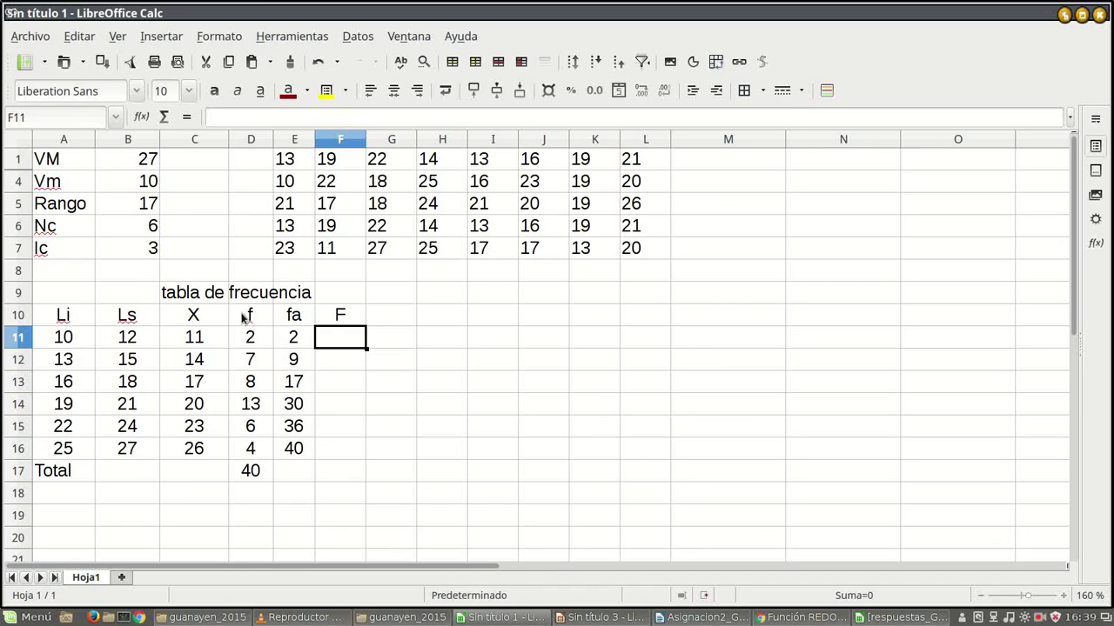
pyautogui.click(248, 337)
pyautogui.click(257, 479)
pyautogui.click(253, 343)
pyautogui.click(322, 340)
pyautogui.write('=')
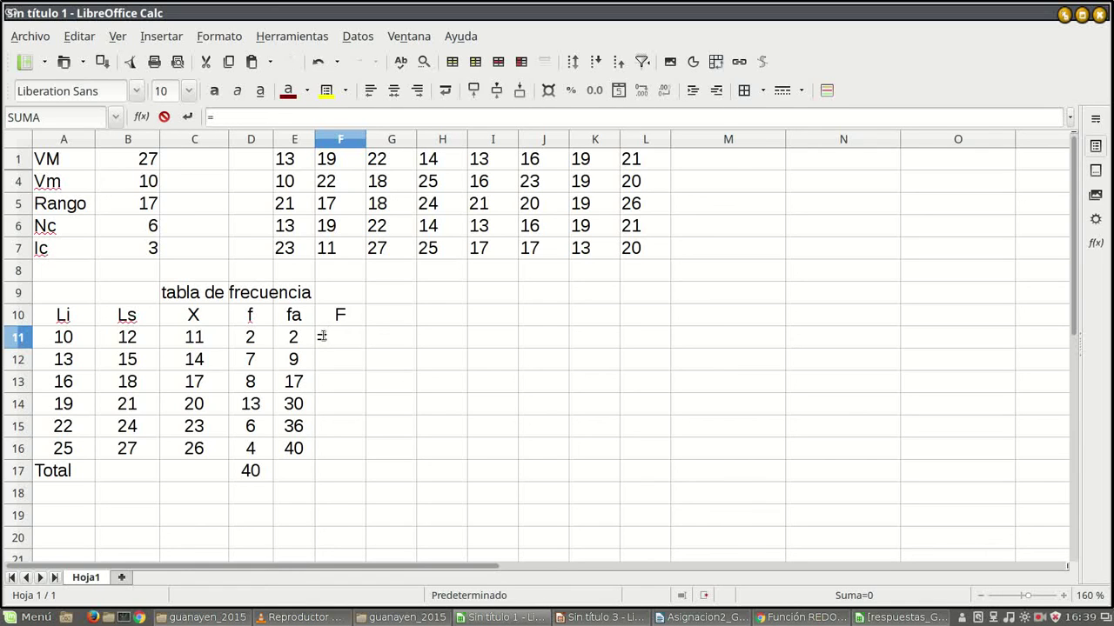
pyautogui.click(253, 340)
pyautogui.write('/')
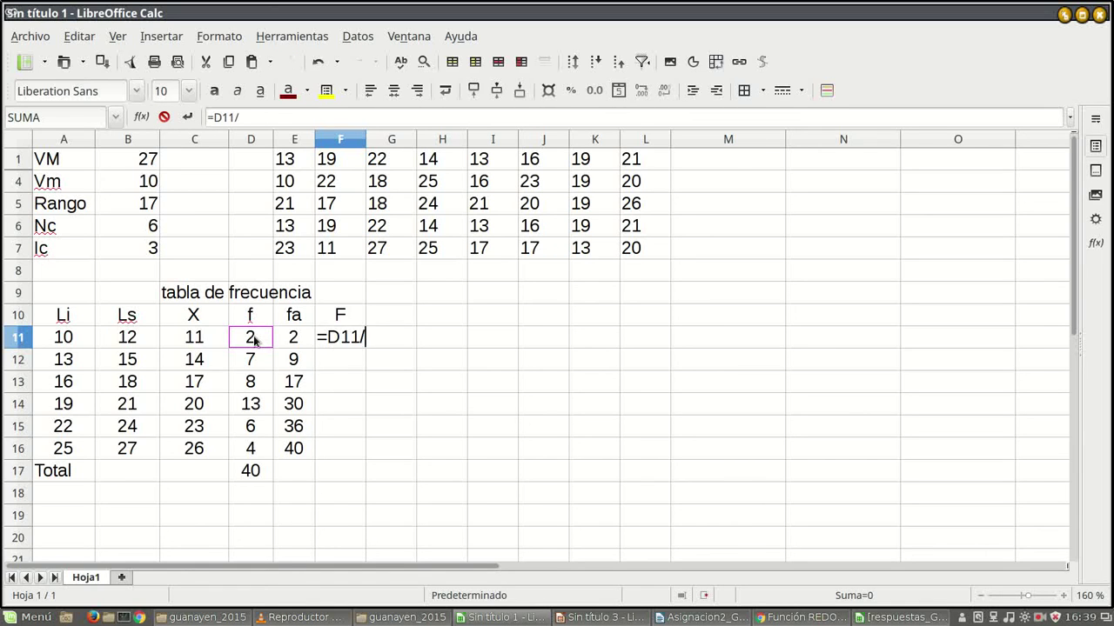
pyautogui.click(251, 470)
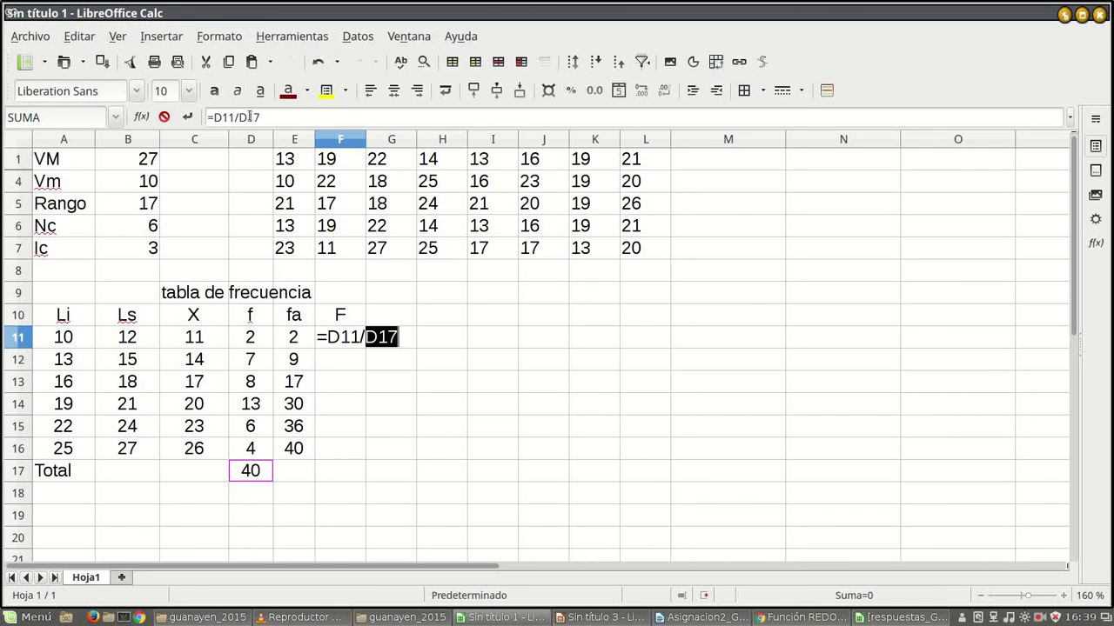
pyautogui.press('F2')
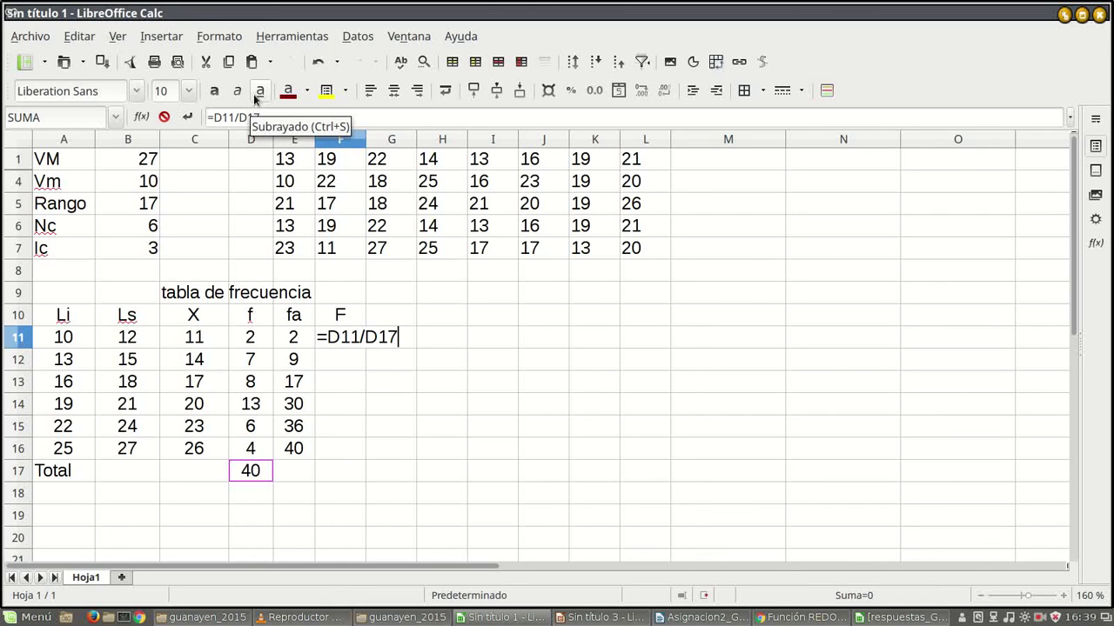
pyautogui.press('Left')
pyautogui.press('Left')
pyautogui.write('$')
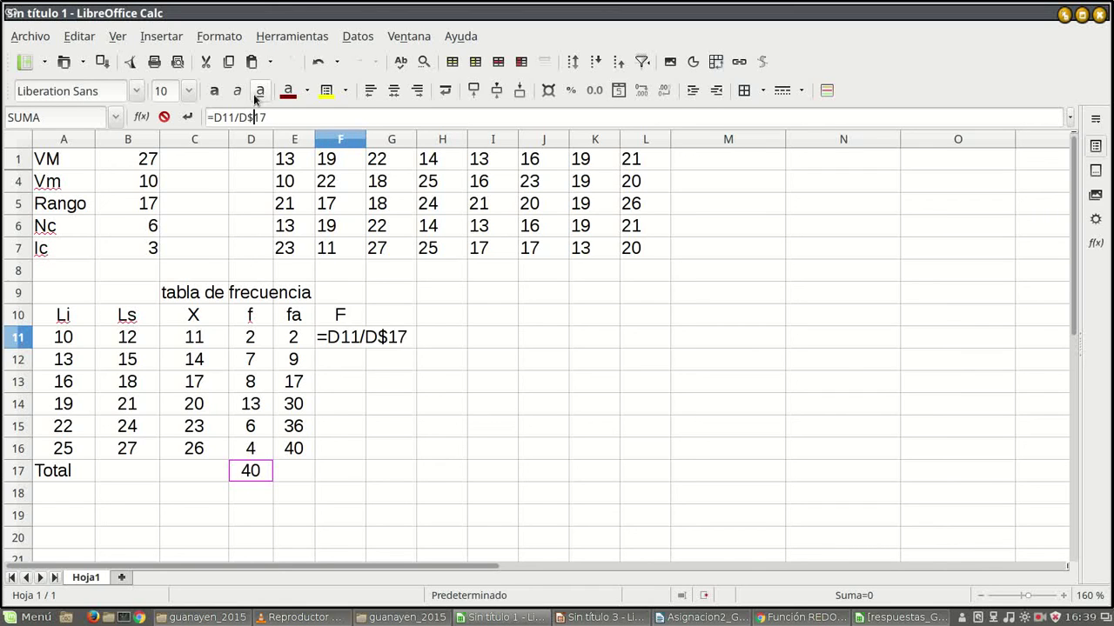
pyautogui.press('Return')
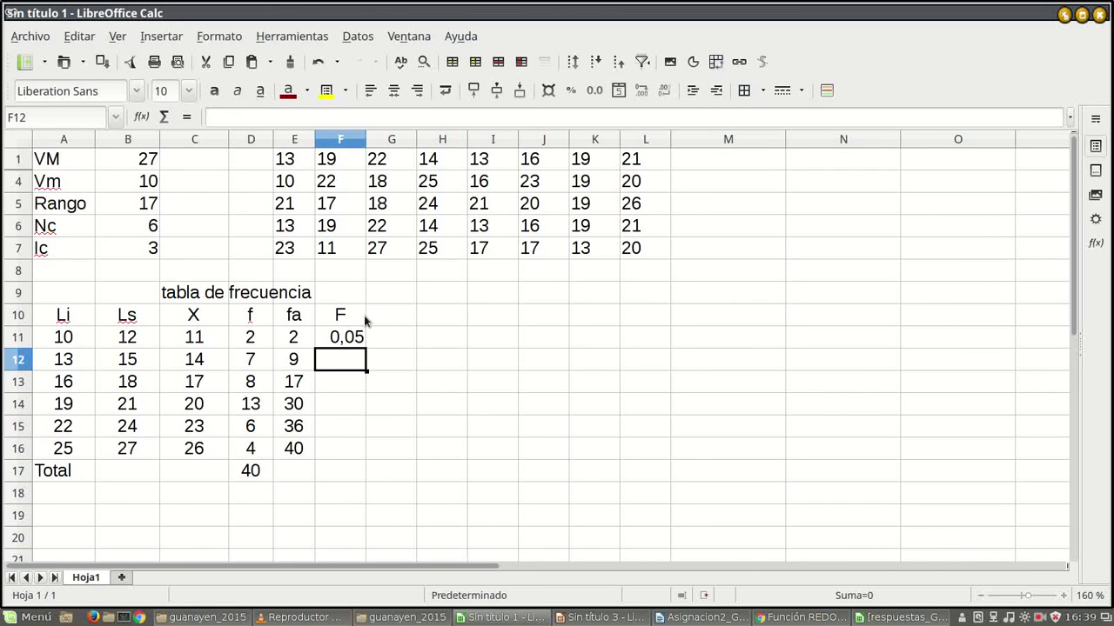
# - Format the relative frequency in F11 as a number with two decimals (-1234,12) and centre it
pyautogui.click(345, 341)
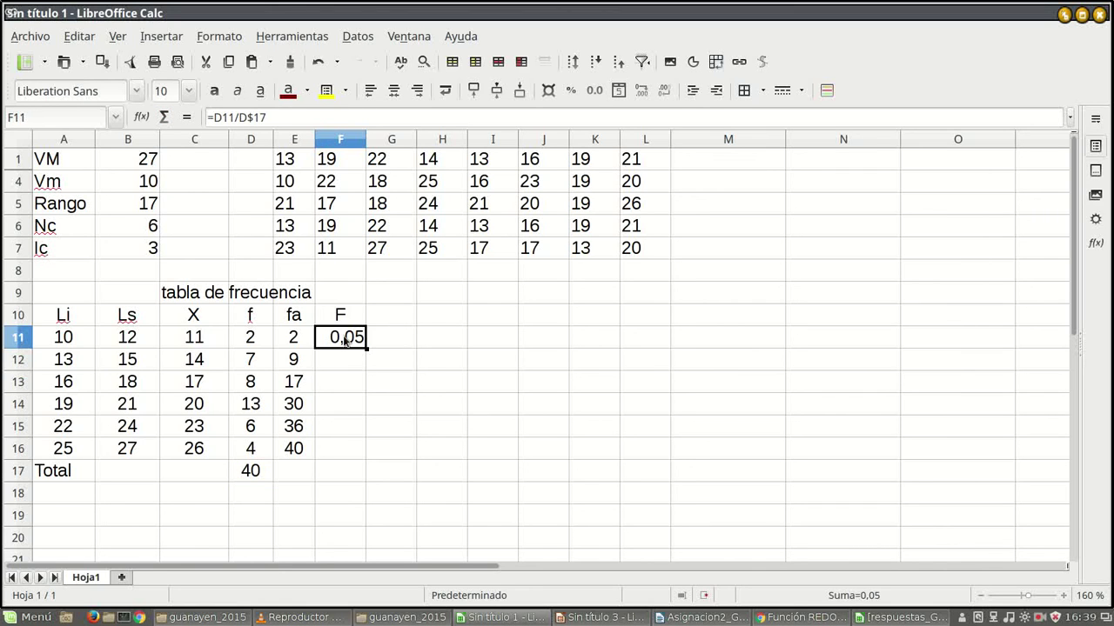
pyautogui.rightClick(345, 341)
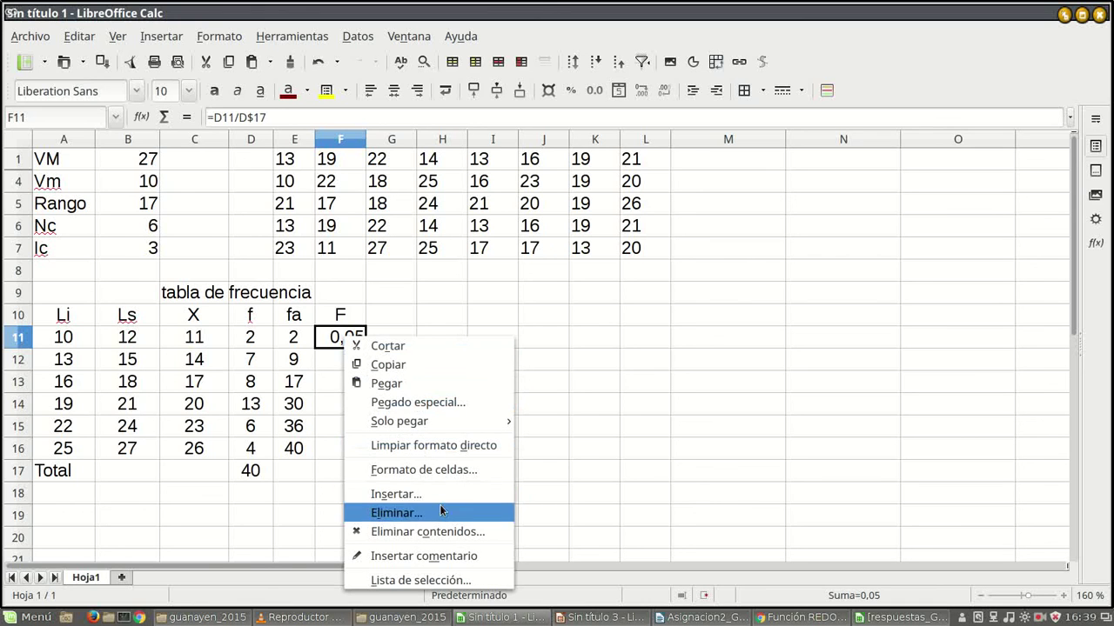
pyautogui.click(452, 470)
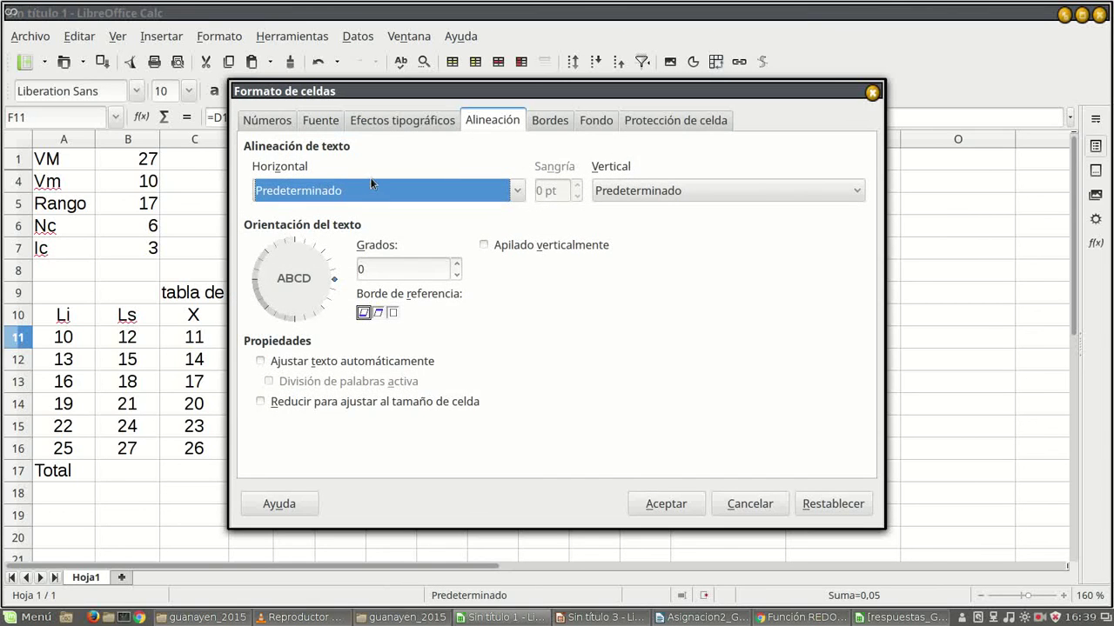
pyautogui.click(266, 122)
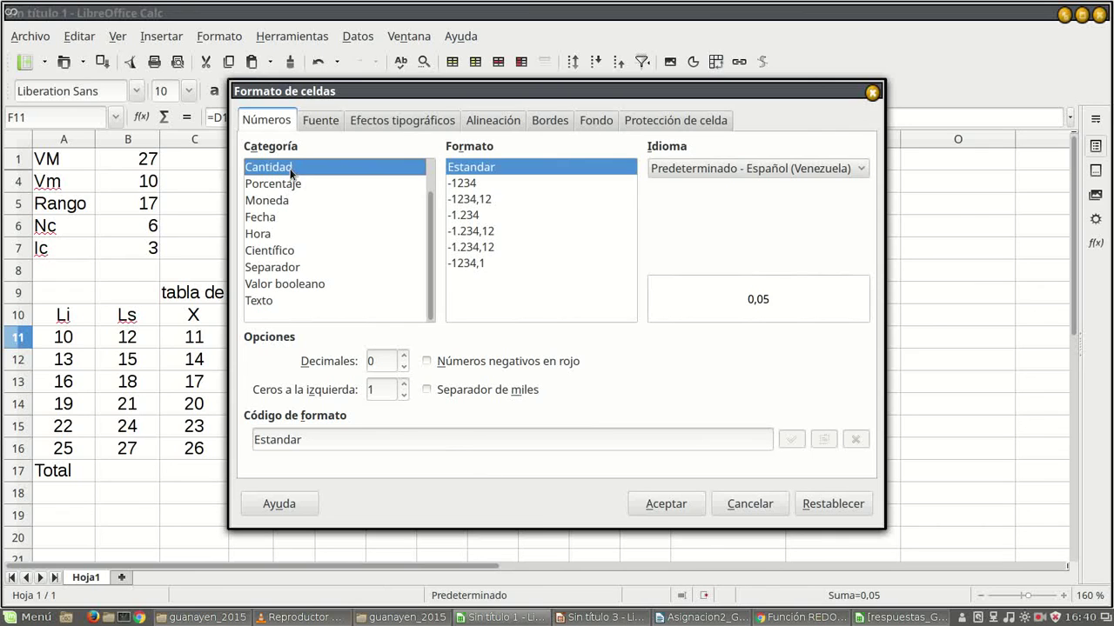
pyautogui.click(470, 201)
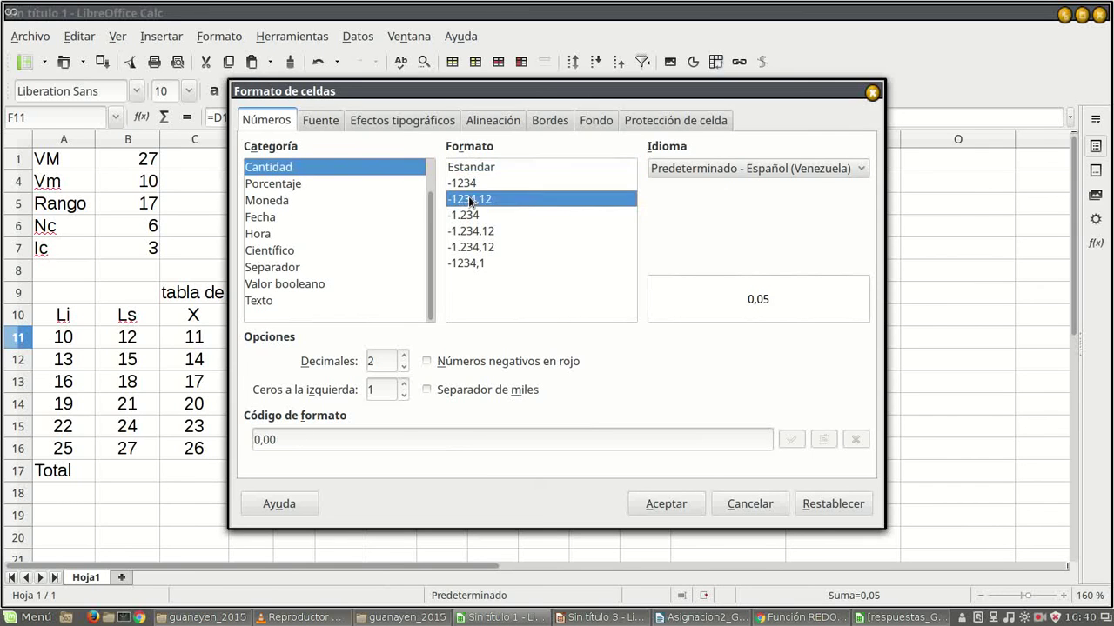
pyautogui.click(674, 506)
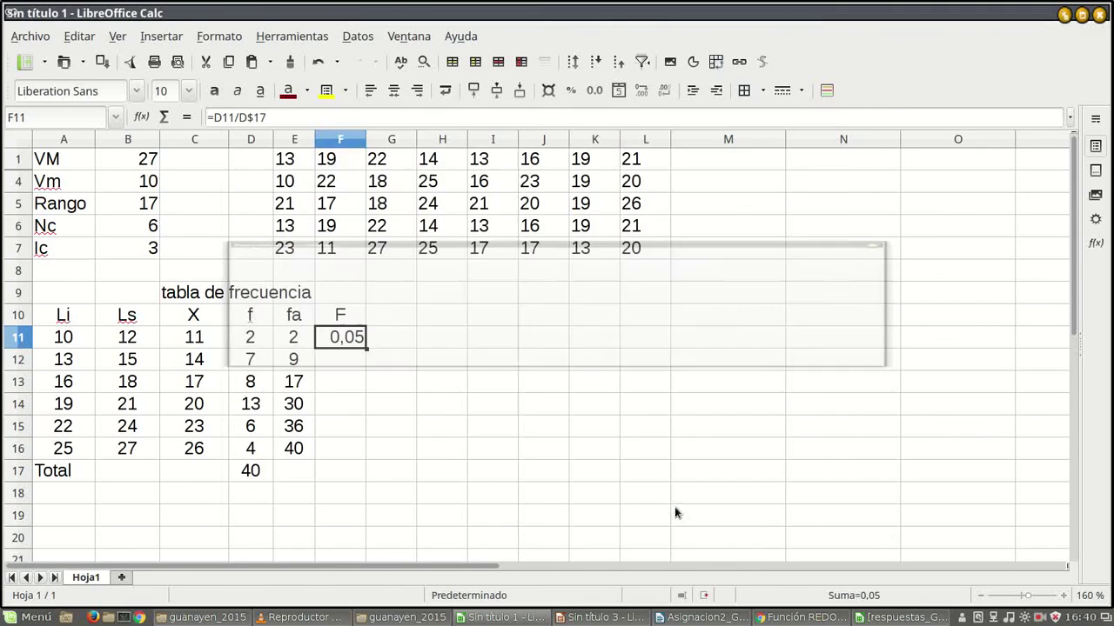
pyautogui.click(393, 91)
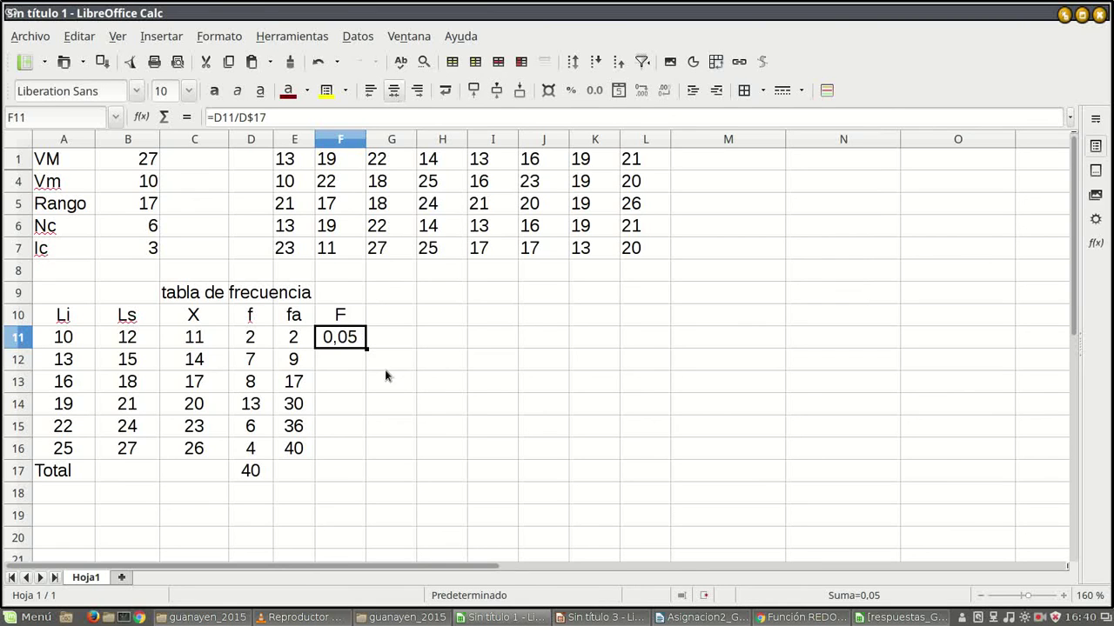
# - Fill the relative frequency formula from F11 down to F16
pyautogui.click(394, 366)
pyautogui.click(361, 346)
pyautogui.moveTo(366, 349); pyautogui.dragTo(365, 463)
pyautogui.click(405, 373)
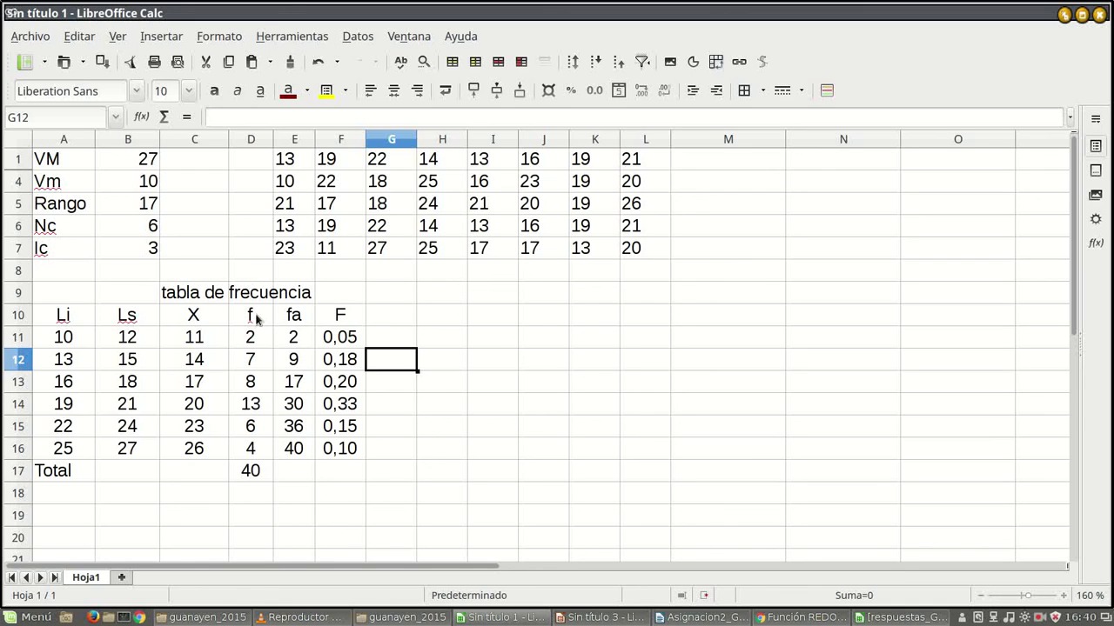
# - Enter the header Fa in G10 and start the cumulative relative frequency in G11 with =F11
pyautogui.click(406, 320)
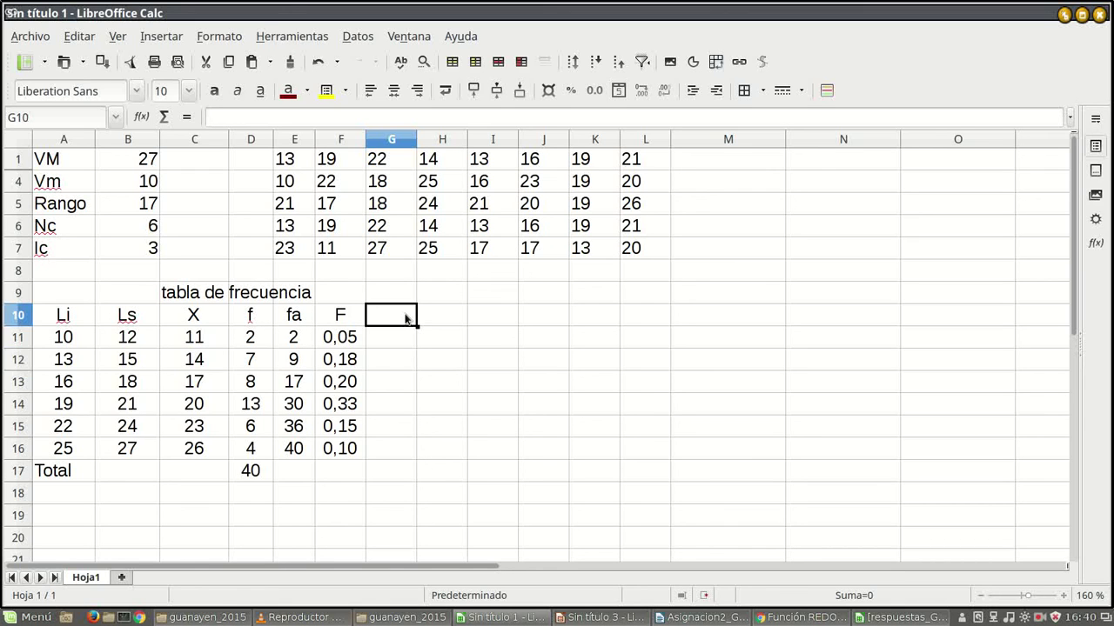
pyautogui.write('Fa')
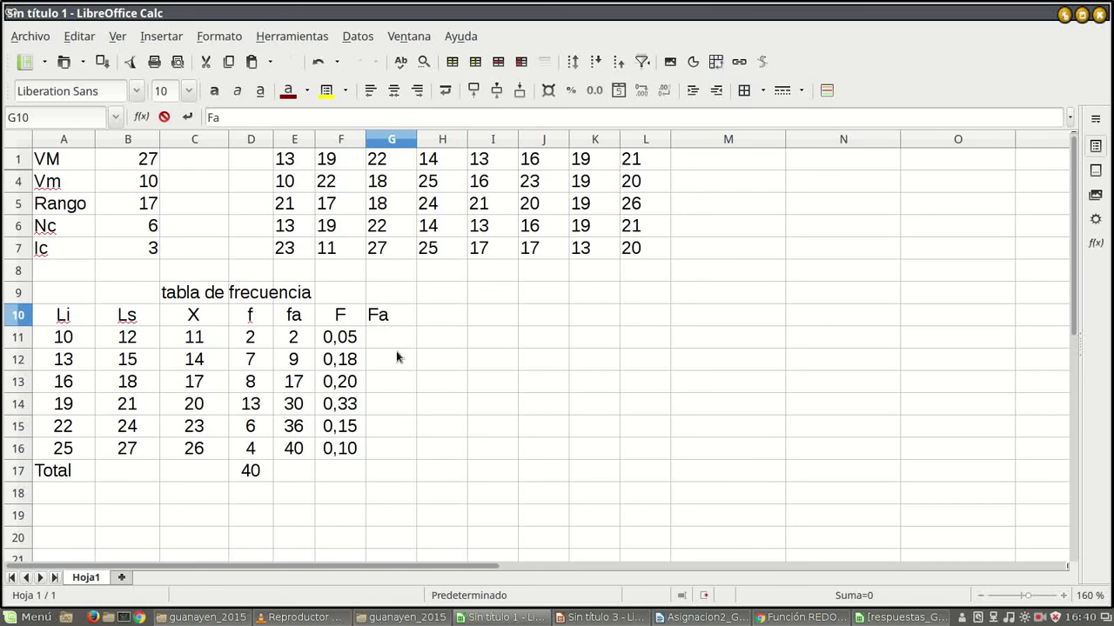
pyautogui.click(370, 340)
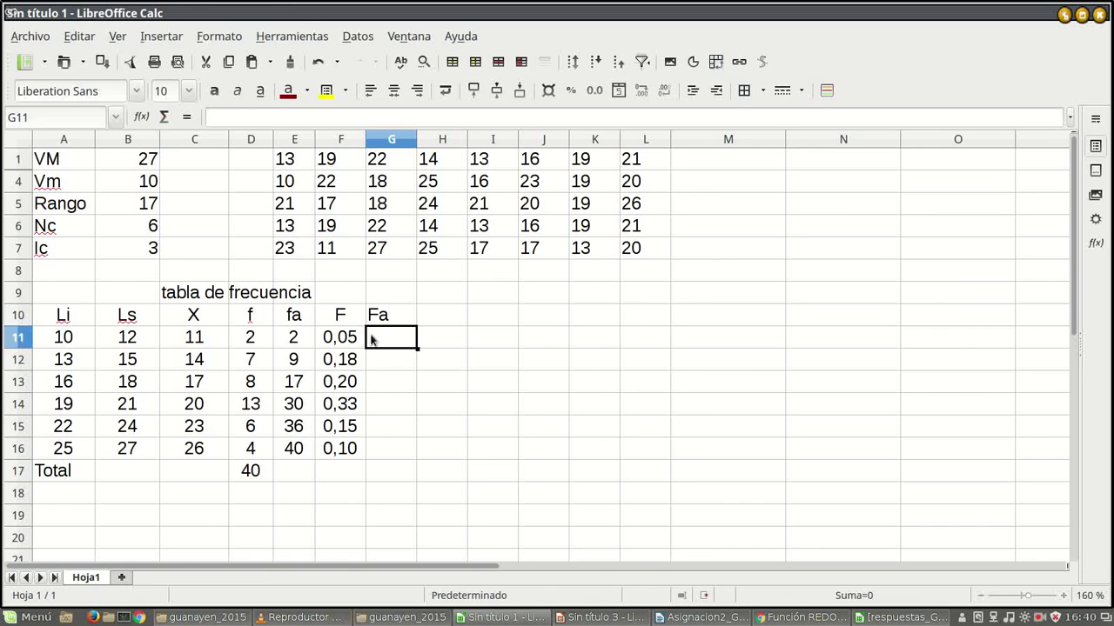
pyautogui.write('=')
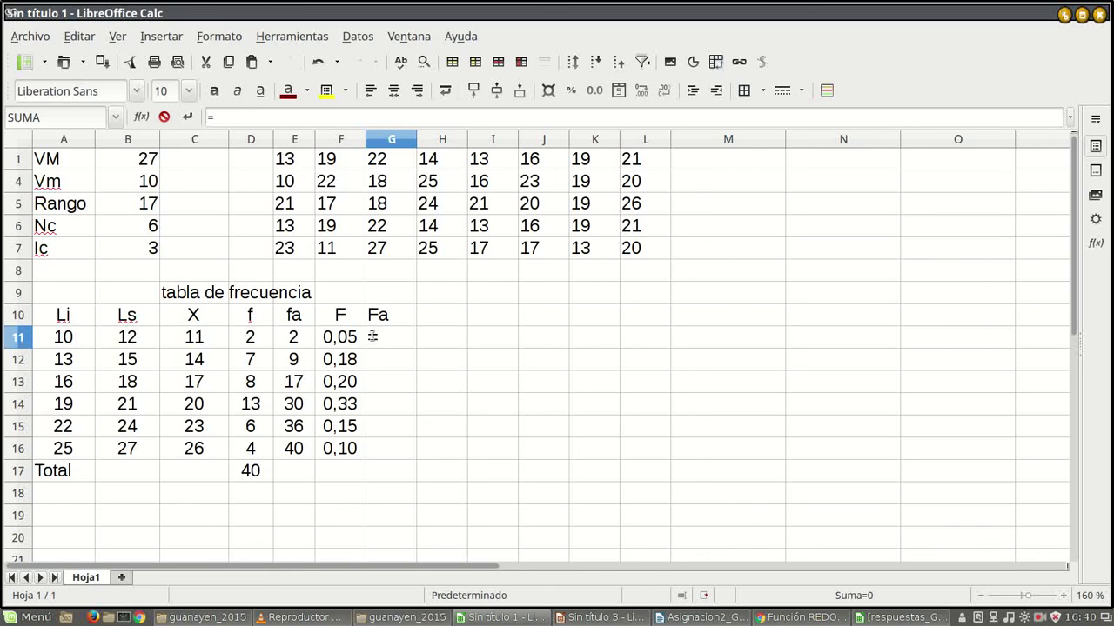
pyautogui.click(342, 341)
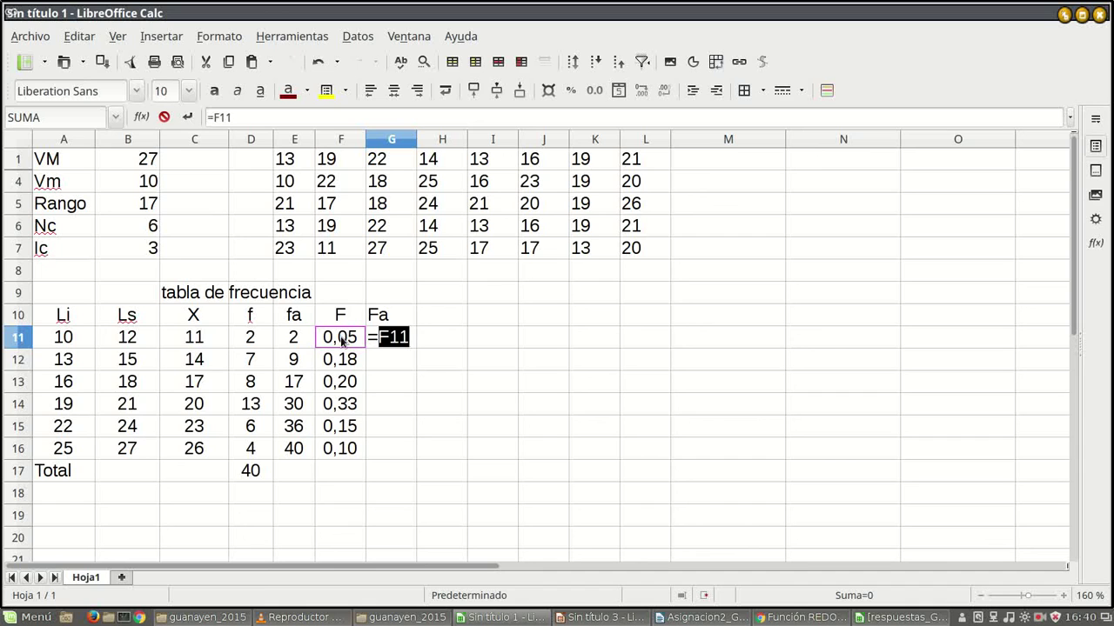
pyautogui.press('Return')
pyautogui.click(396, 342)
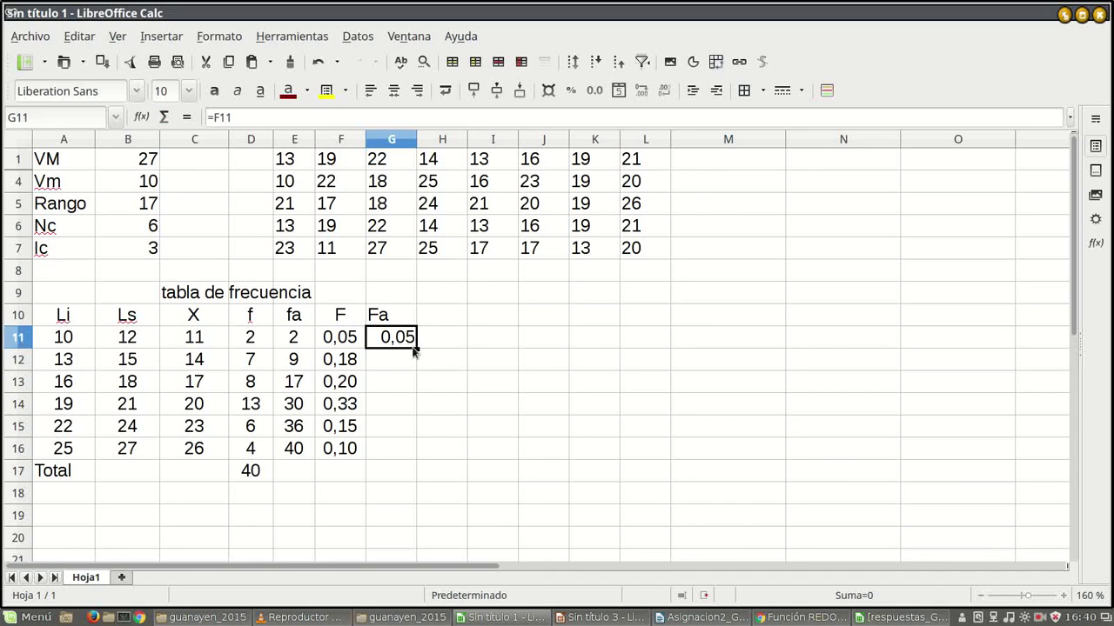
# - Calculate the second cumulative relative frequency in G12 with =F12+G11
pyautogui.click(406, 365)
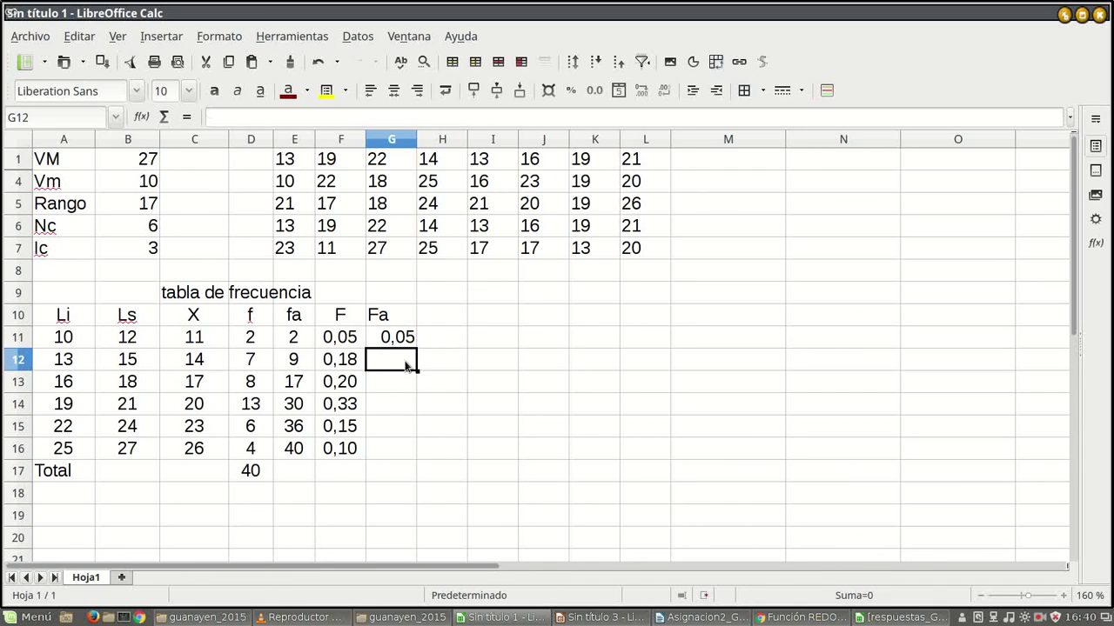
pyautogui.write('=')
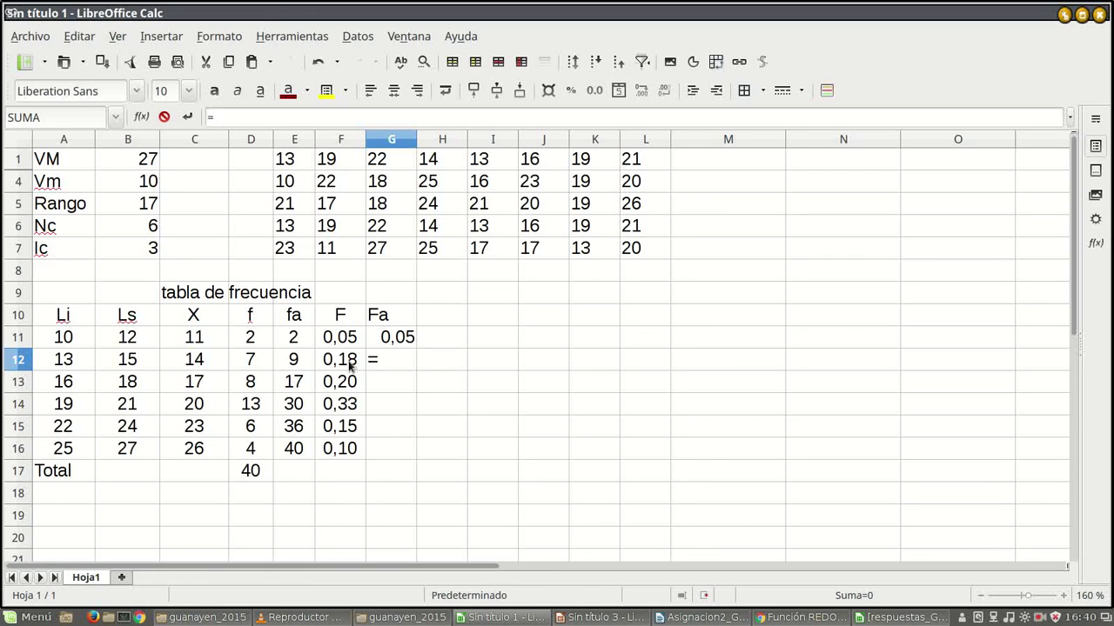
pyautogui.click(350, 363)
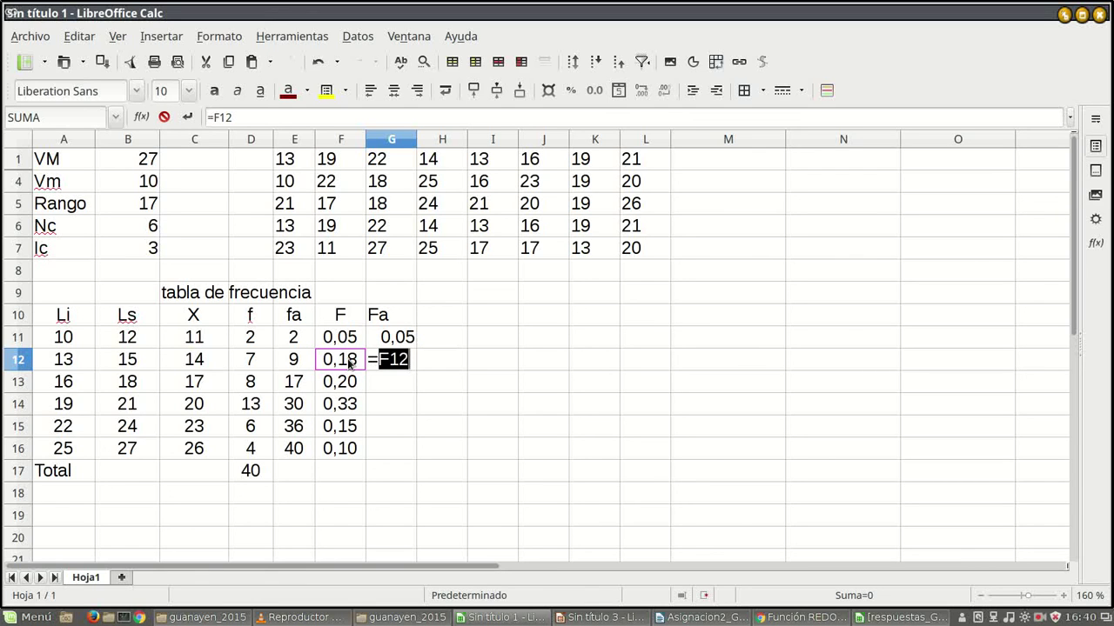
pyautogui.write('+')
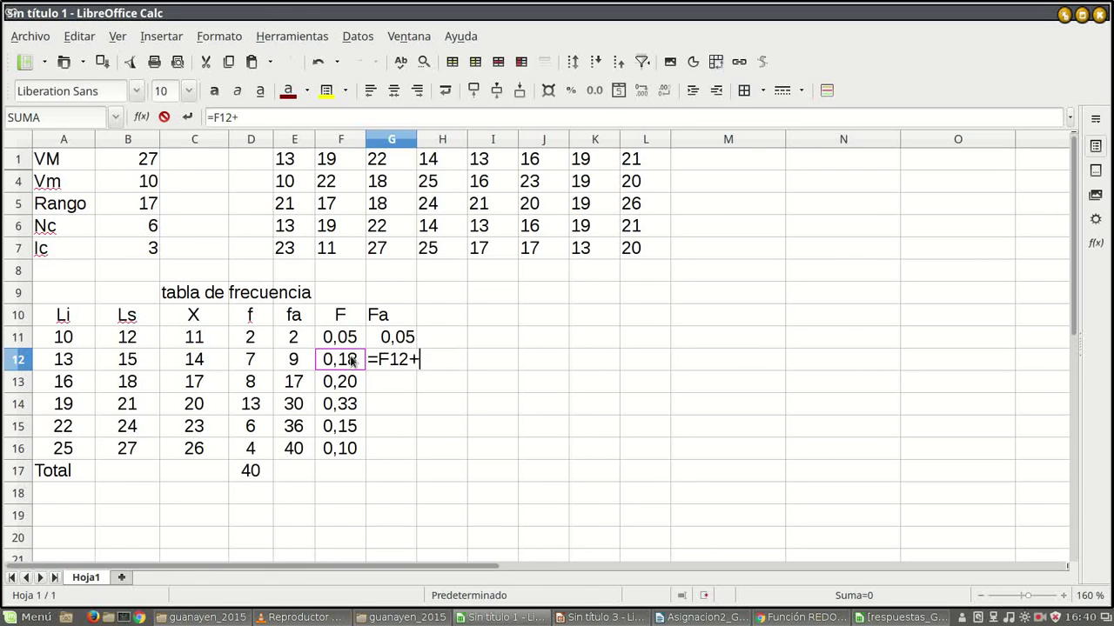
pyautogui.click(411, 341)
pyautogui.press('Return')
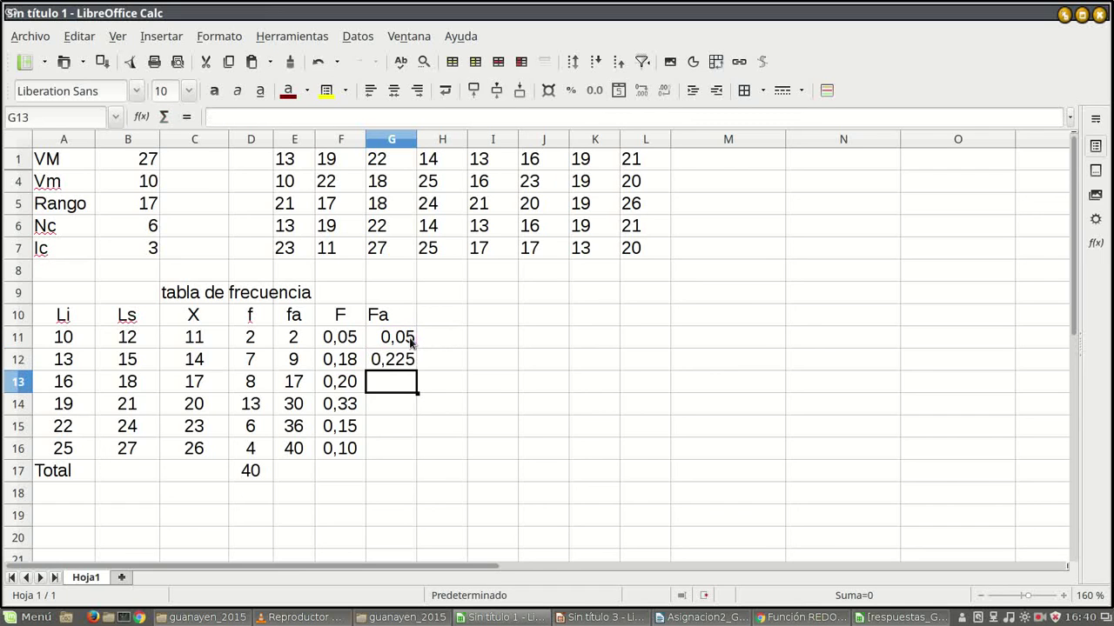
# - Format G12 as a number with two decimals (-1234,12)
pyautogui.click(404, 361)
pyautogui.rightClick(405, 359)
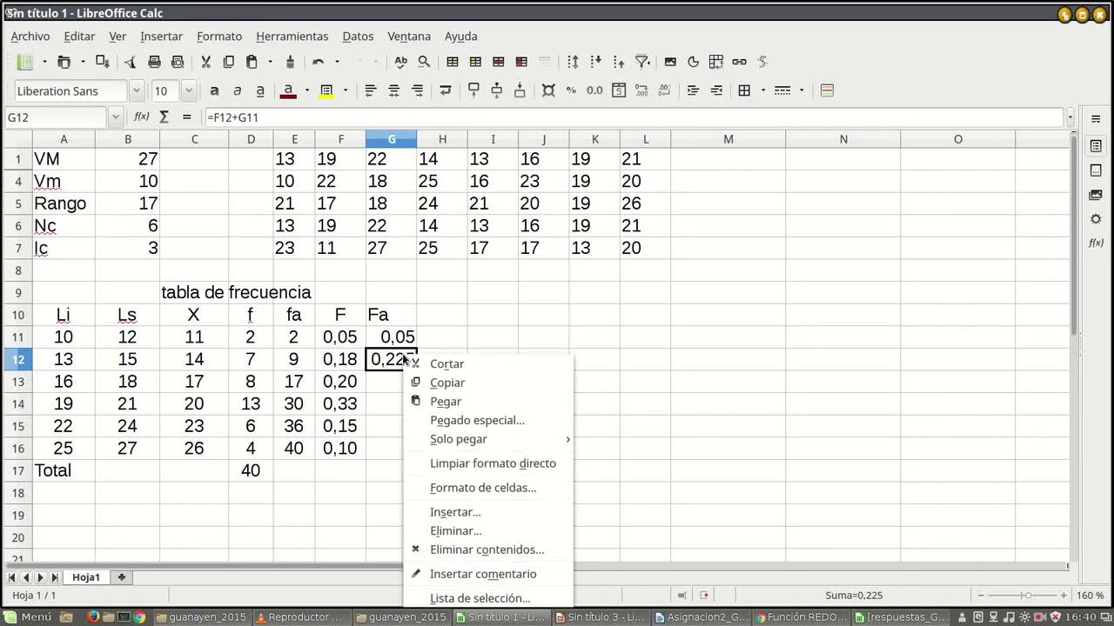
pyautogui.click(502, 490)
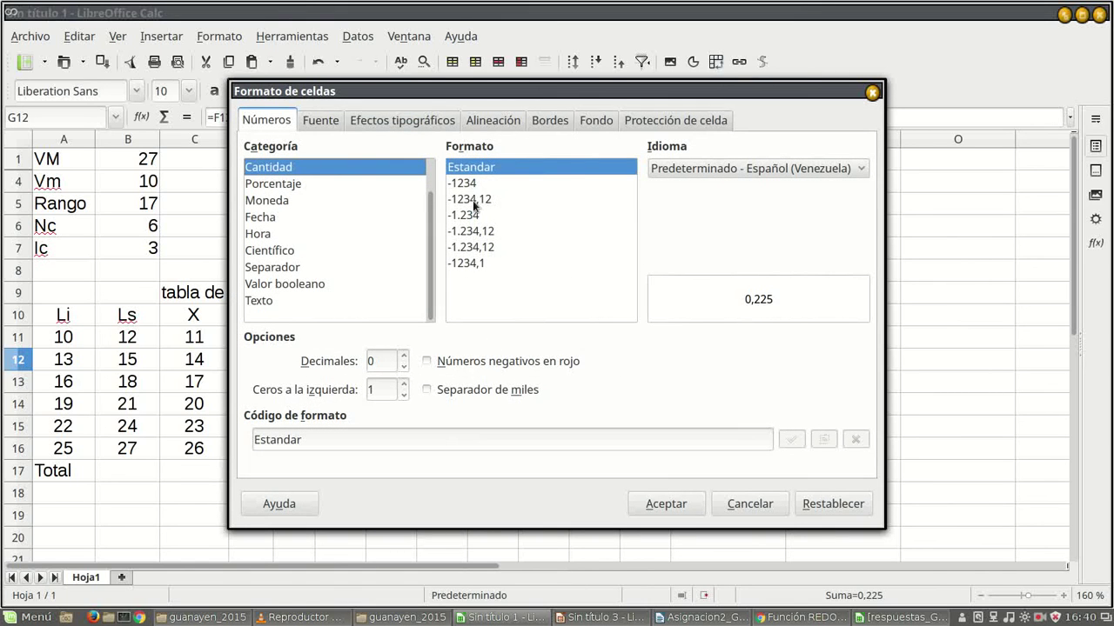
pyautogui.click(472, 200)
pyautogui.click(666, 504)
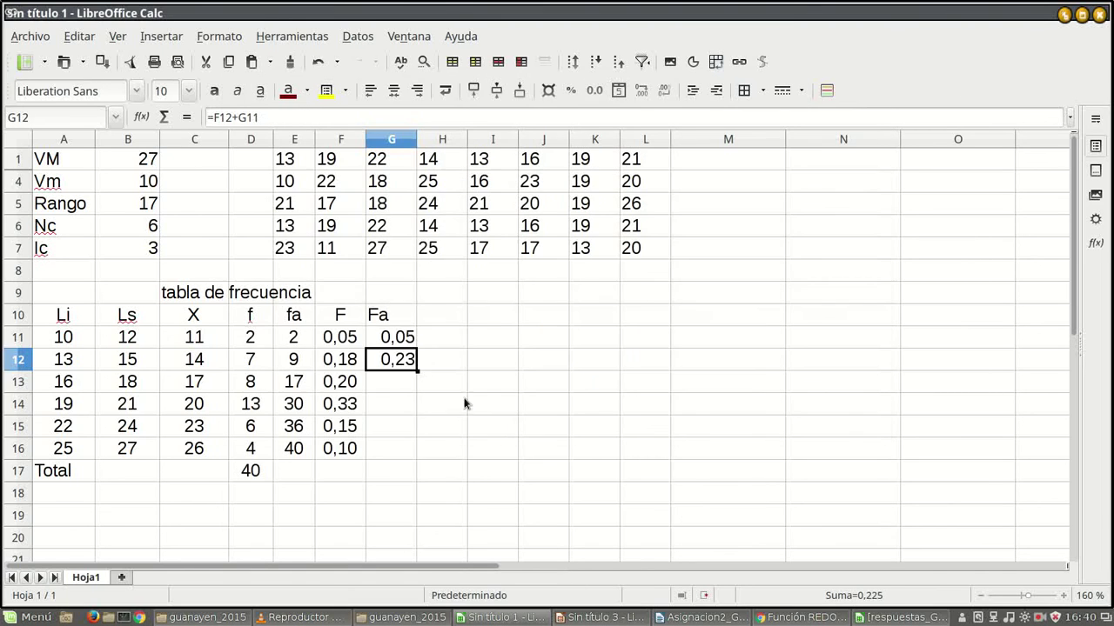
# - Fill the cumulative relative frequency formula from G12 down to G16
pyautogui.click(441, 374)
pyautogui.click(407, 368)
pyautogui.moveTo(417, 372); pyautogui.dragTo(419, 462)
pyautogui.click(403, 495)
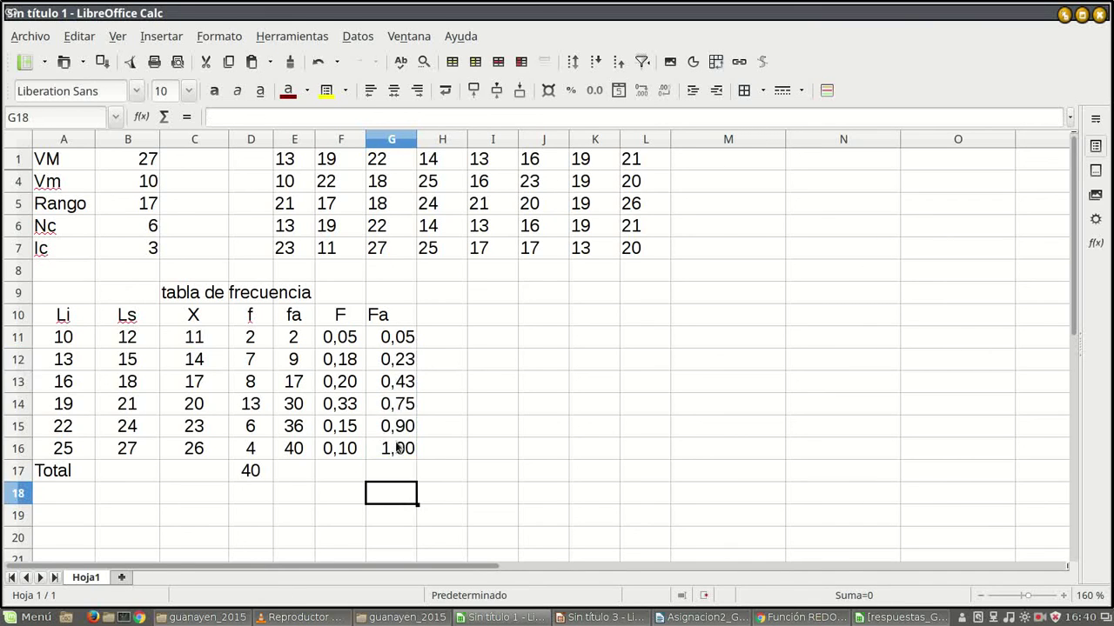
# - Centre the Fa header and its values in G10:G16
pyautogui.moveTo(403, 313); pyautogui.dragTo(398, 445)
pyautogui.click(394, 89)
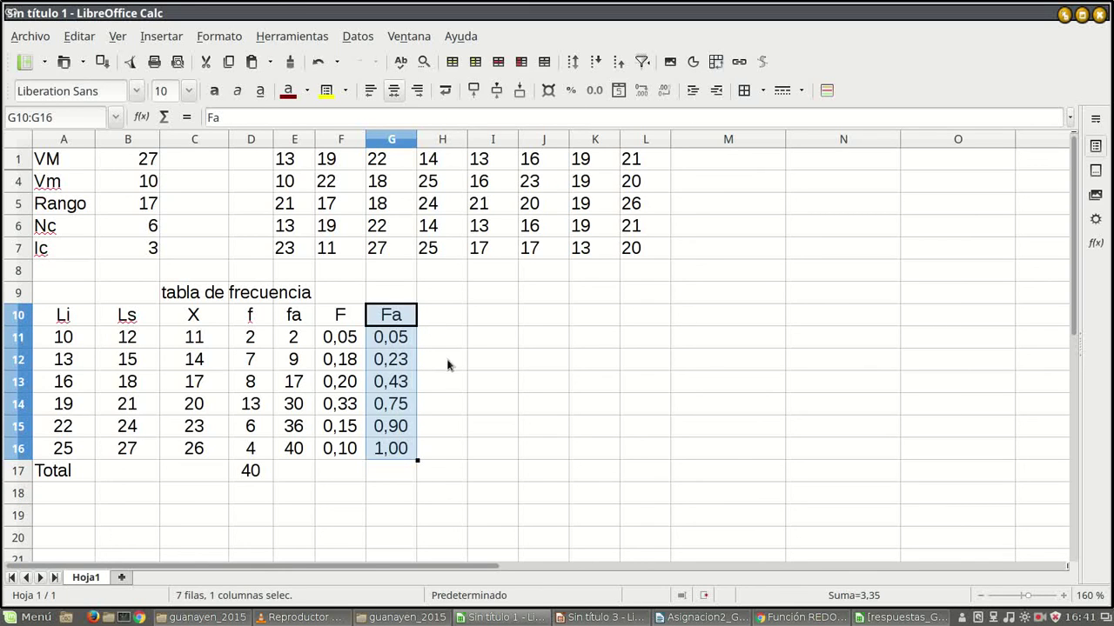
pyautogui.click(448, 364)
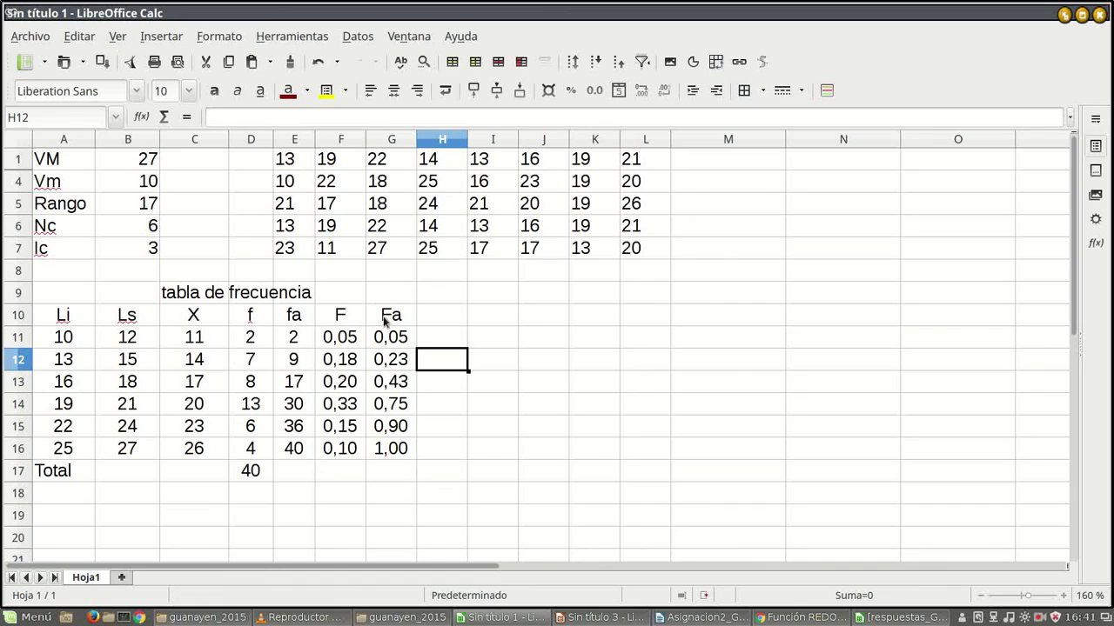
pyautogui.moveTo(326, 314); pyautogui.dragTo(392, 463)
# - Enter the headers % in H10 and %a in I10 and centre both
pyautogui.click(437, 320)
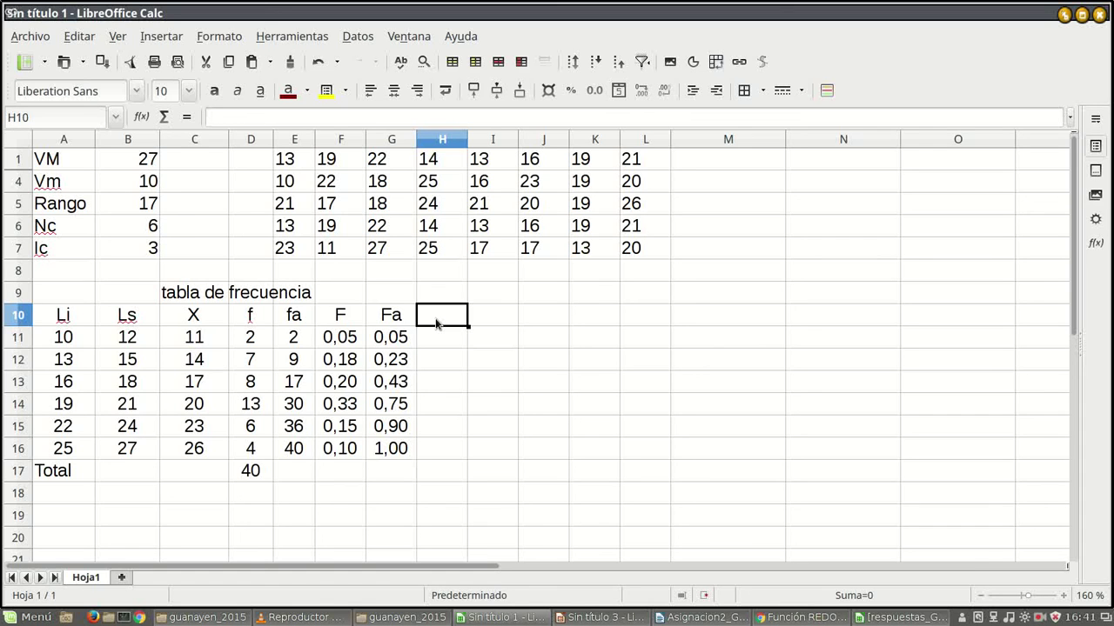
pyautogui.write('%')
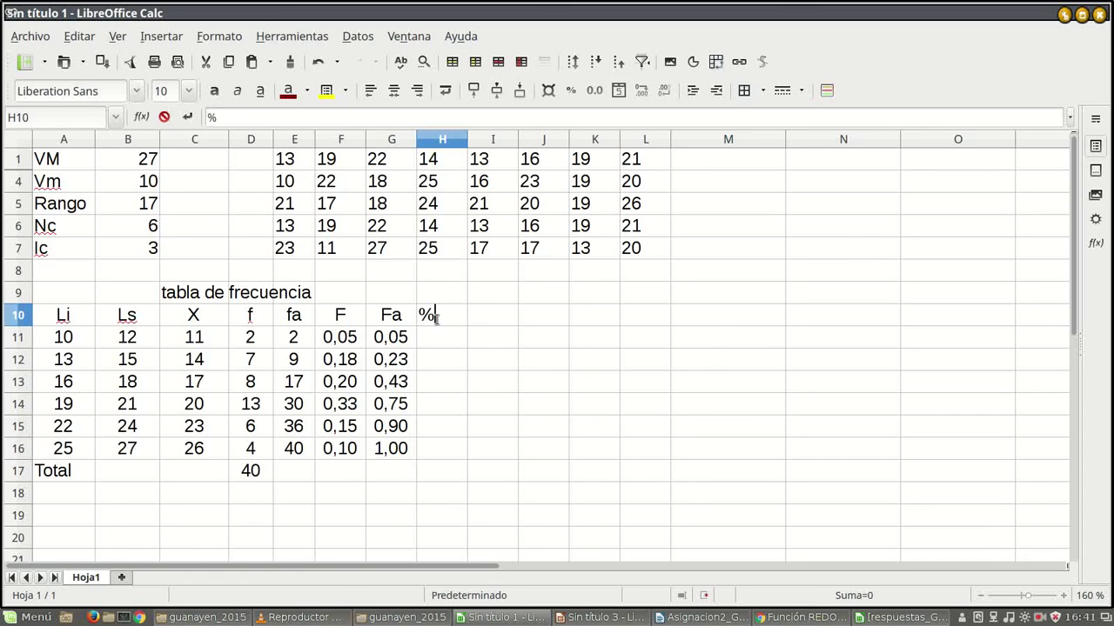
pyautogui.press('Tab')
pyautogui.write('%a')
pyautogui.press('Return')
pyautogui.press('Up')
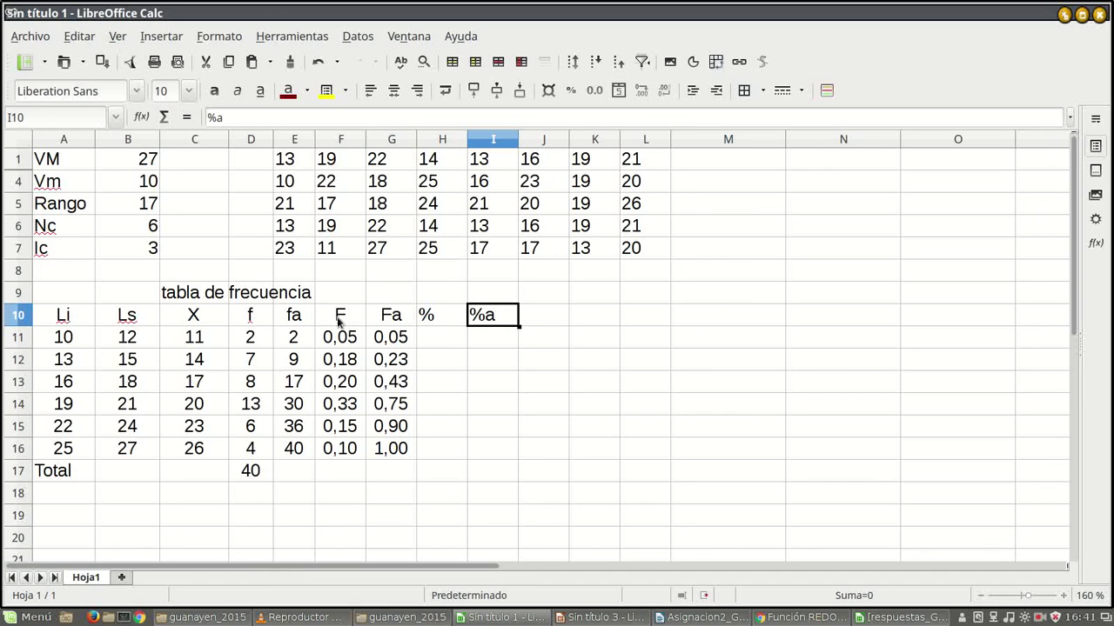
pyautogui.click(396, 320)
pyautogui.moveTo(429, 313); pyautogui.dragTo(480, 323)
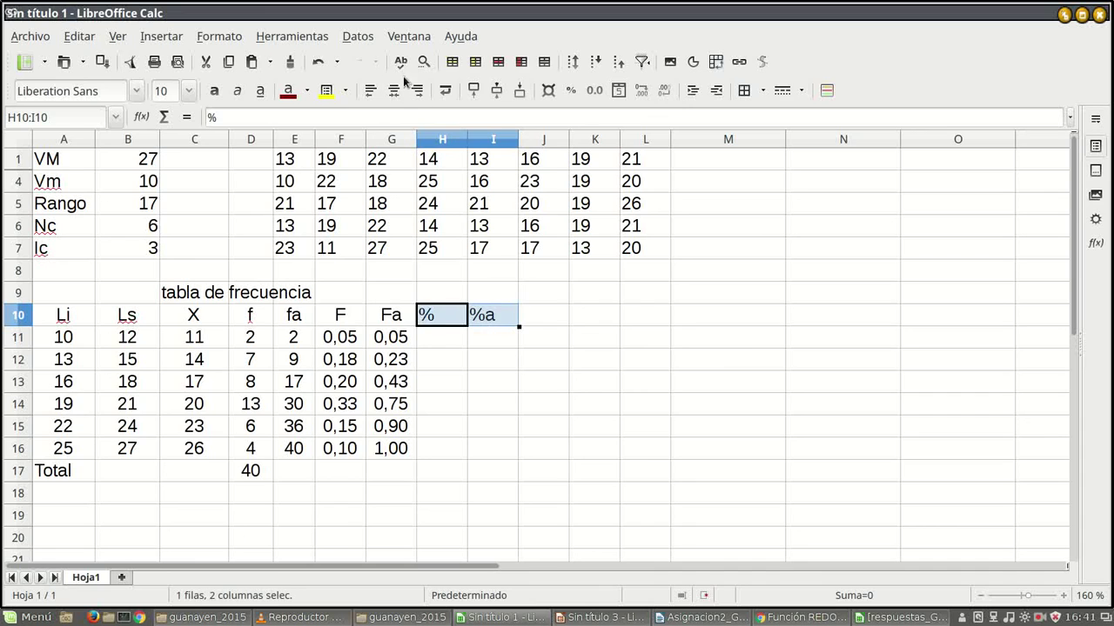
pyautogui.click(514, 379)
# - Calculate the first percentage in H11 with =F11*100
pyautogui.click(439, 337)
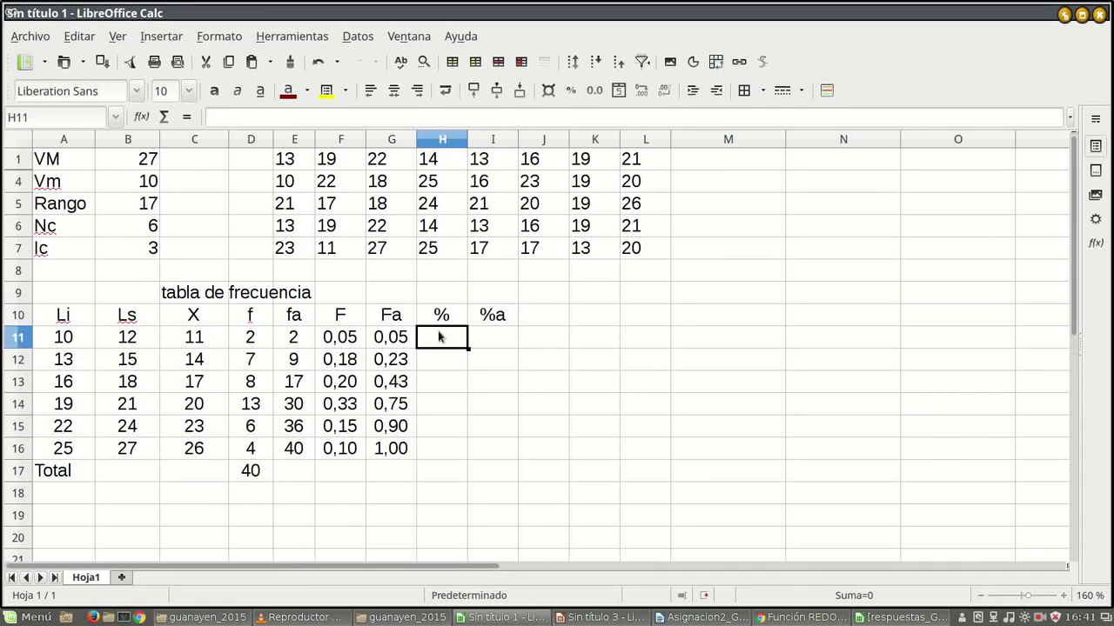
pyautogui.write('=')
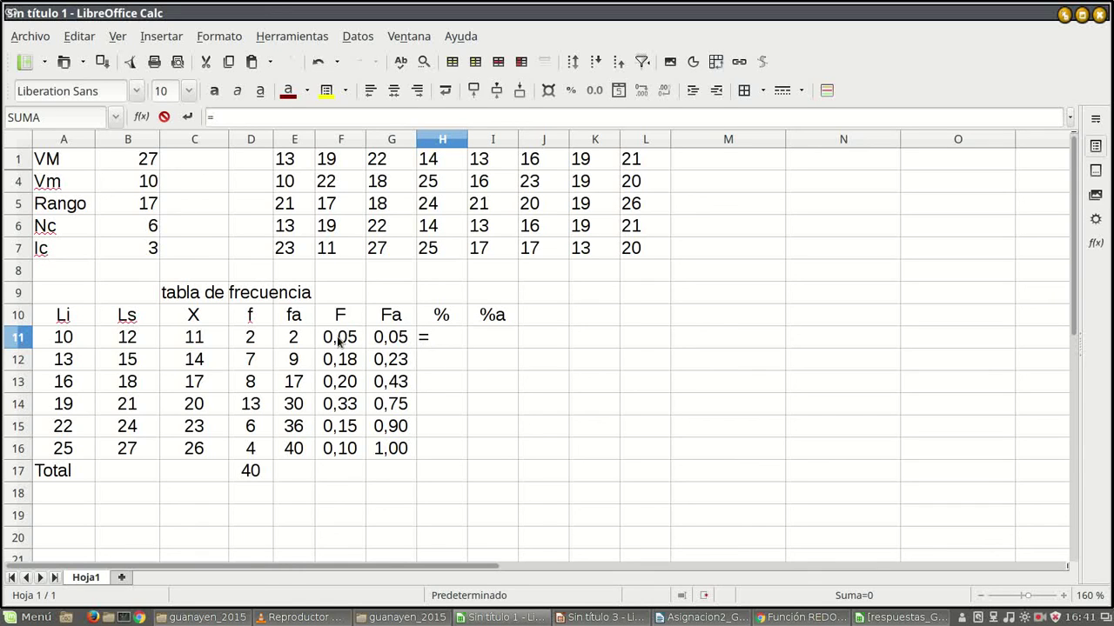
pyautogui.click(339, 342)
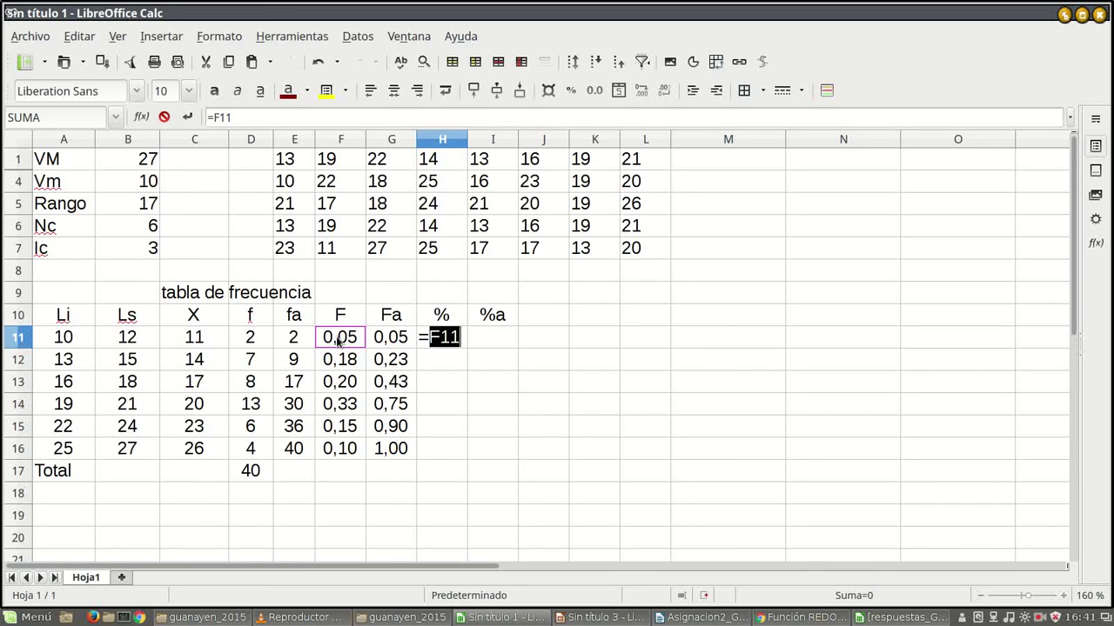
pyautogui.write('*100')
pyautogui.press('Return')
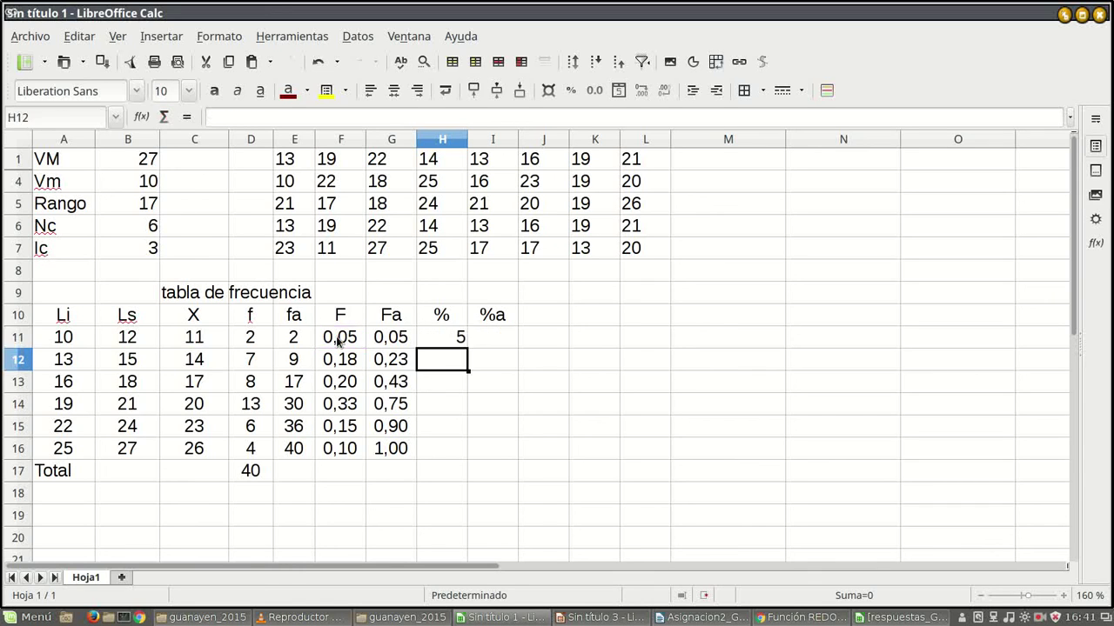
# - Format the percentage in H11 with two decimals (-1234,12) and centre it
pyautogui.click(458, 338)
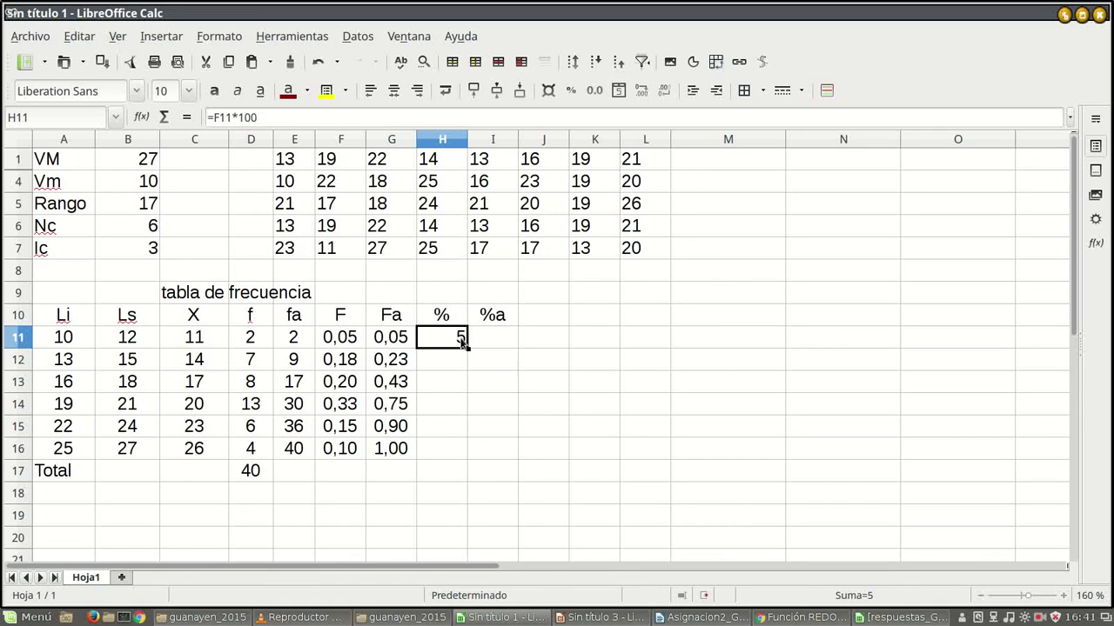
pyautogui.rightClick(462, 342)
pyautogui.click(553, 470)
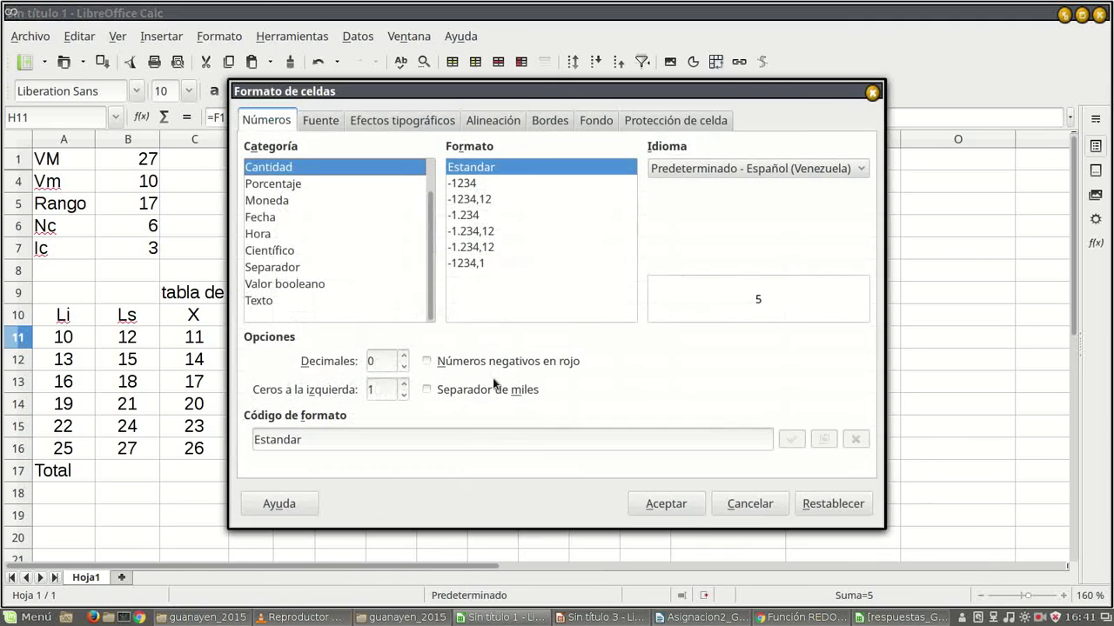
pyautogui.click(484, 203)
pyautogui.click(666, 507)
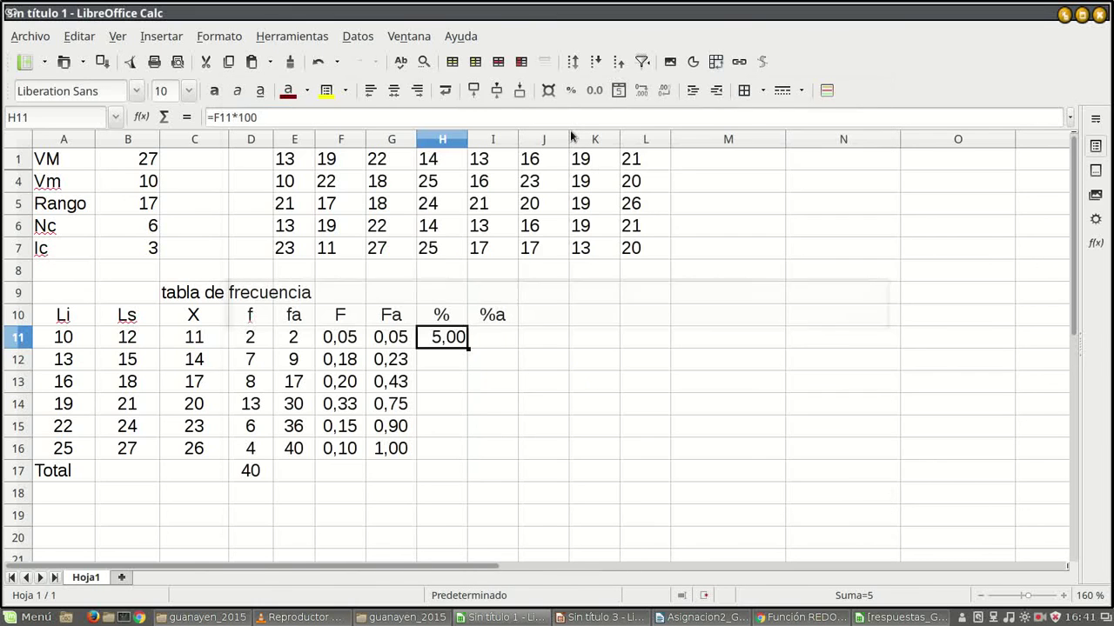
pyautogui.click(393, 90)
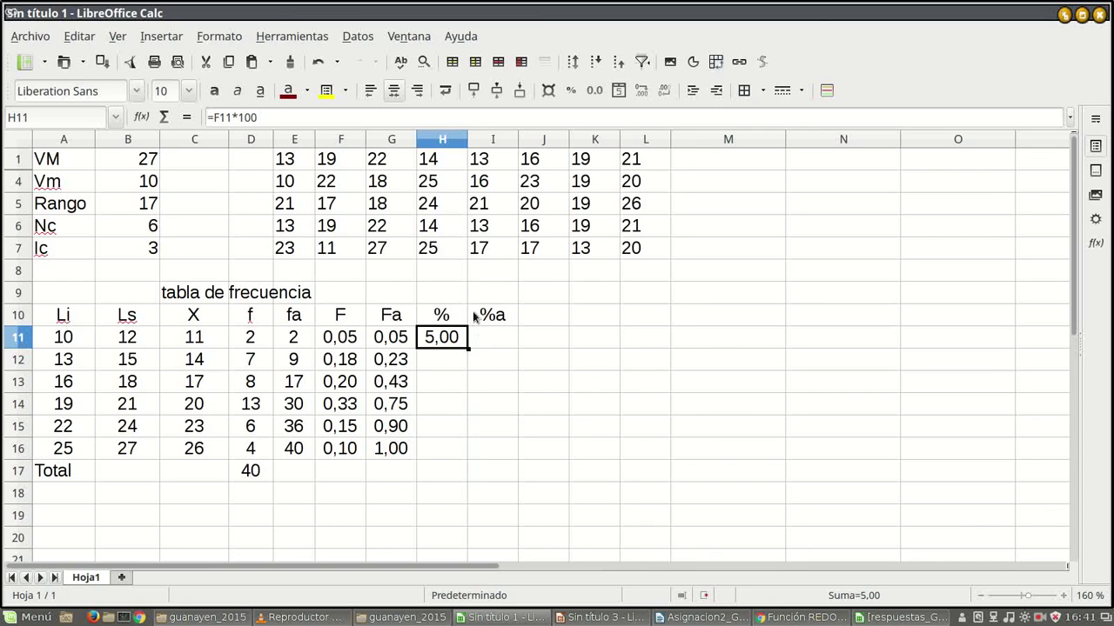
# - Fill the percentage formula from H11 down to H16
pyautogui.click(502, 366)
pyautogui.click(464, 343)
pyautogui.moveTo(467, 348); pyautogui.dragTo(467, 464)
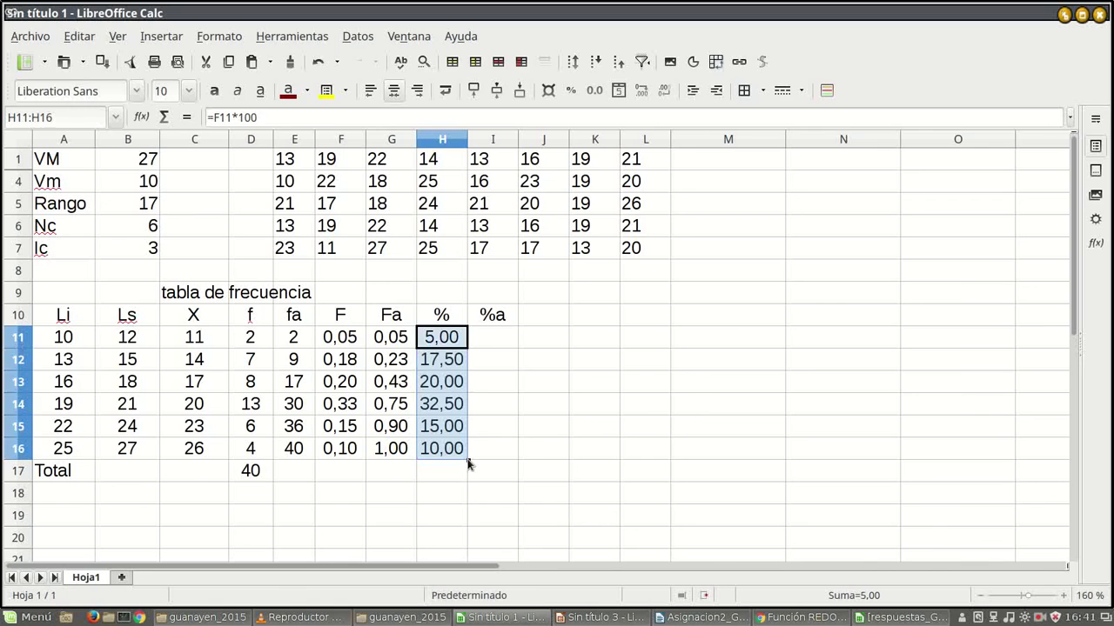
pyautogui.click(470, 521)
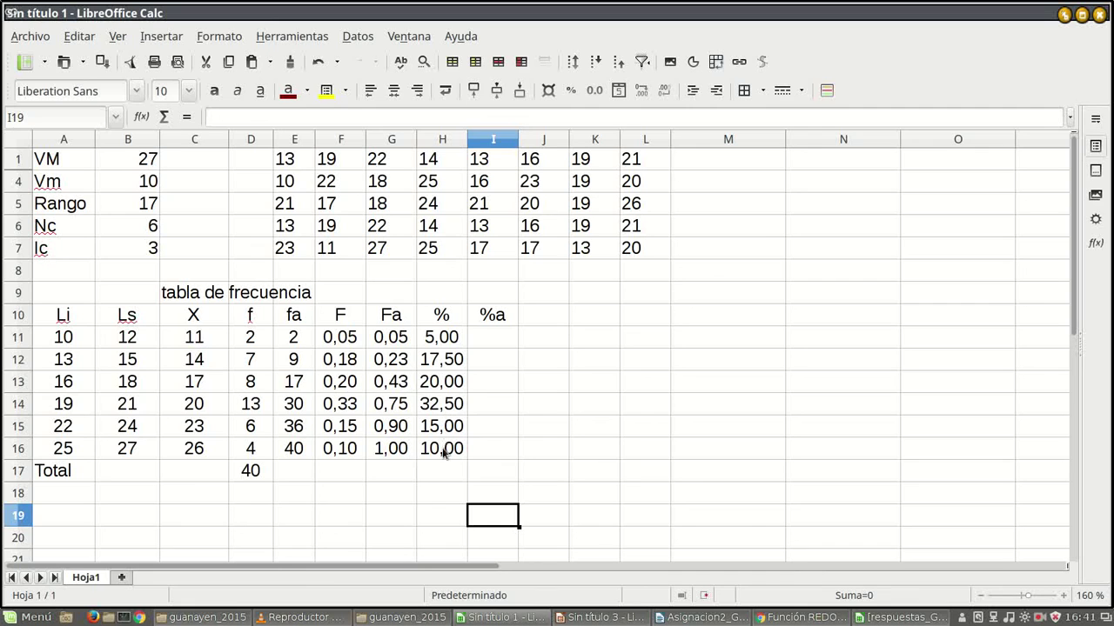
# - Calculate the first cumulative percentage in I11 with =G11*100
pyautogui.click(483, 340)
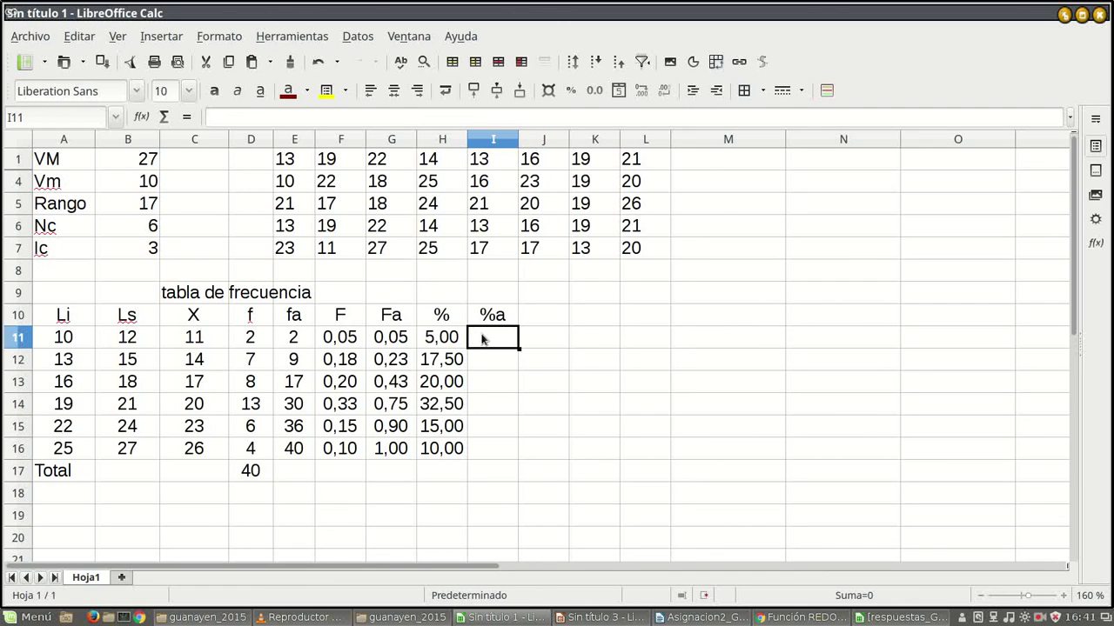
pyautogui.write('=')
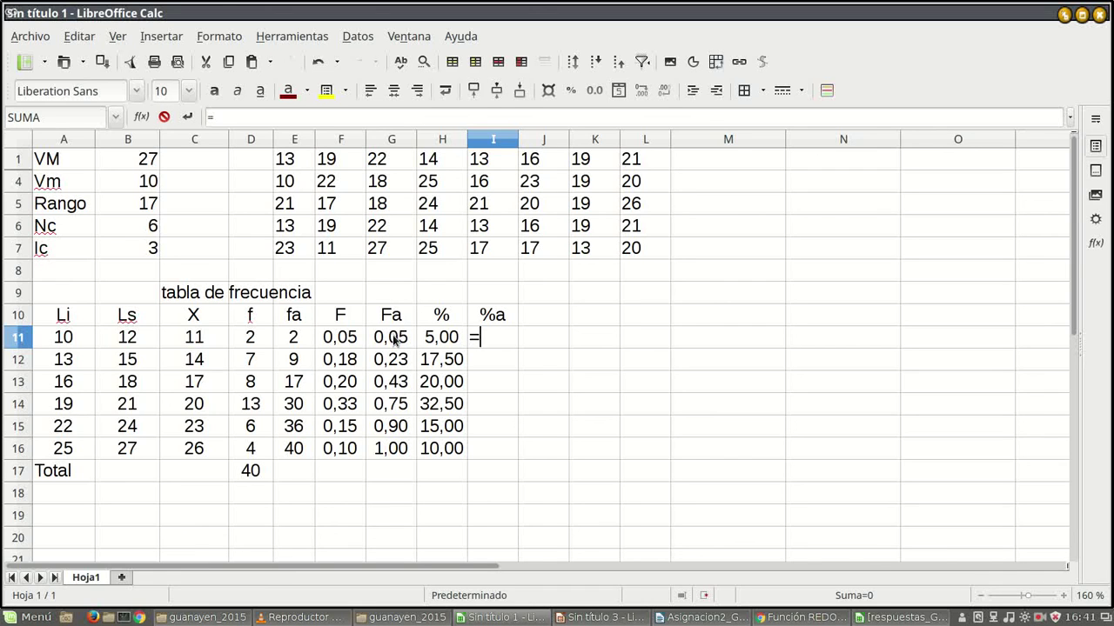
pyautogui.click(393, 339)
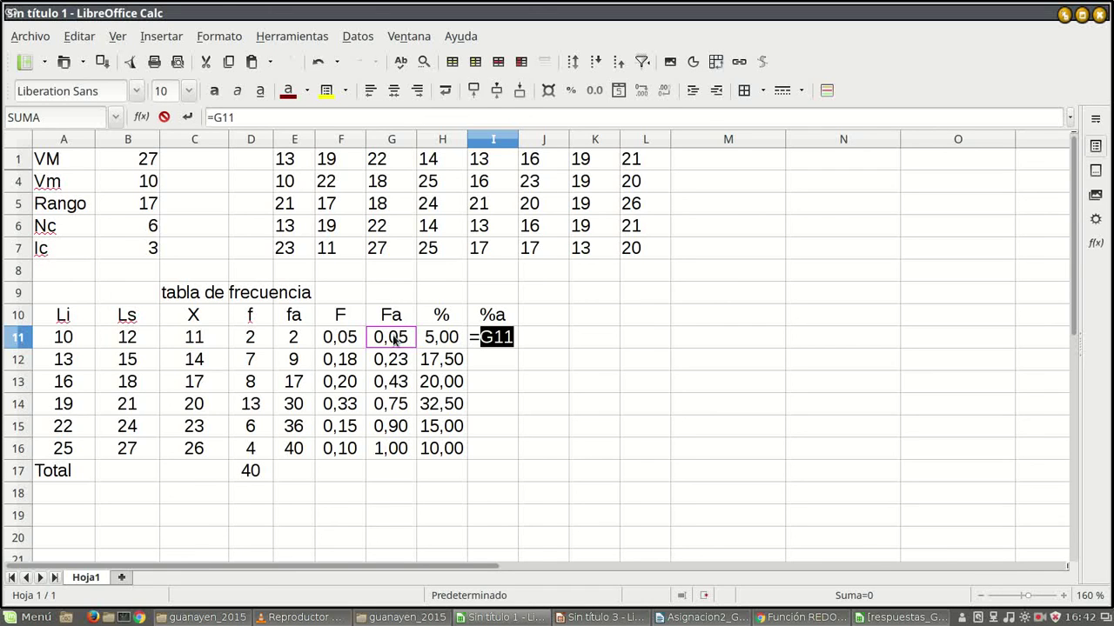
pyautogui.write('*100')
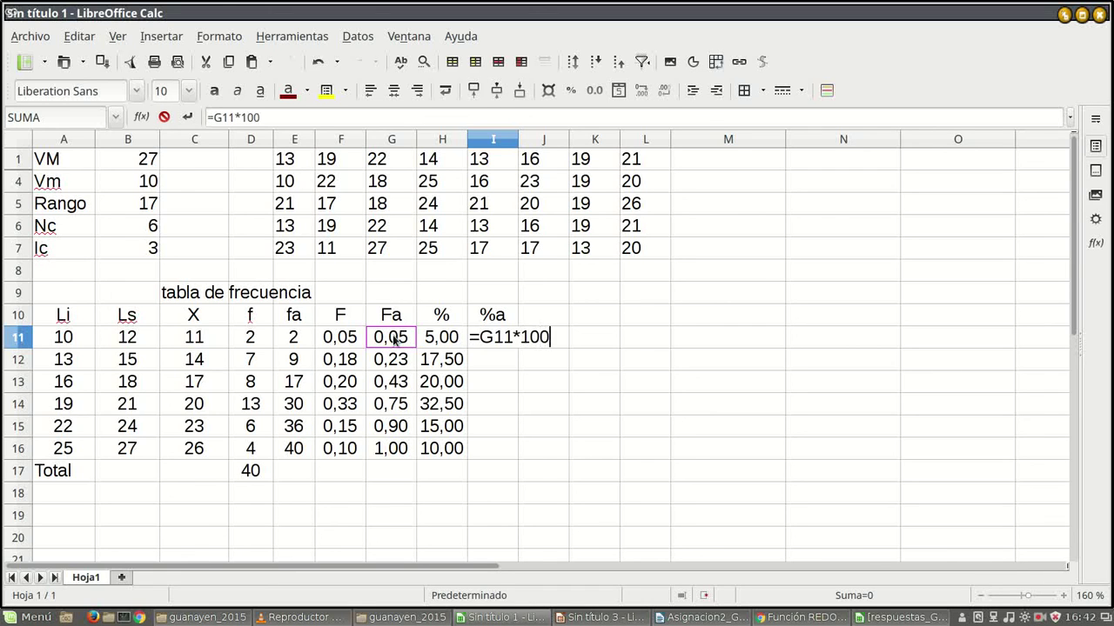
pyautogui.press('Return')
# - Format the cumulative percentage in I11 with two decimals (-1234,12)
pyautogui.rightClick(503, 338)
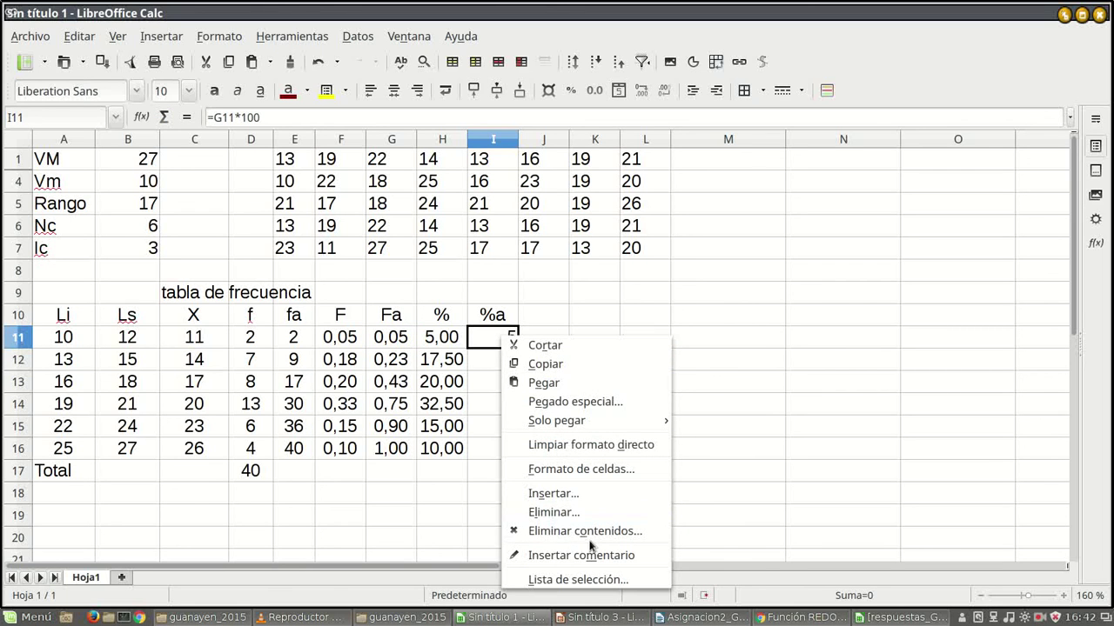
pyautogui.click(577, 469)
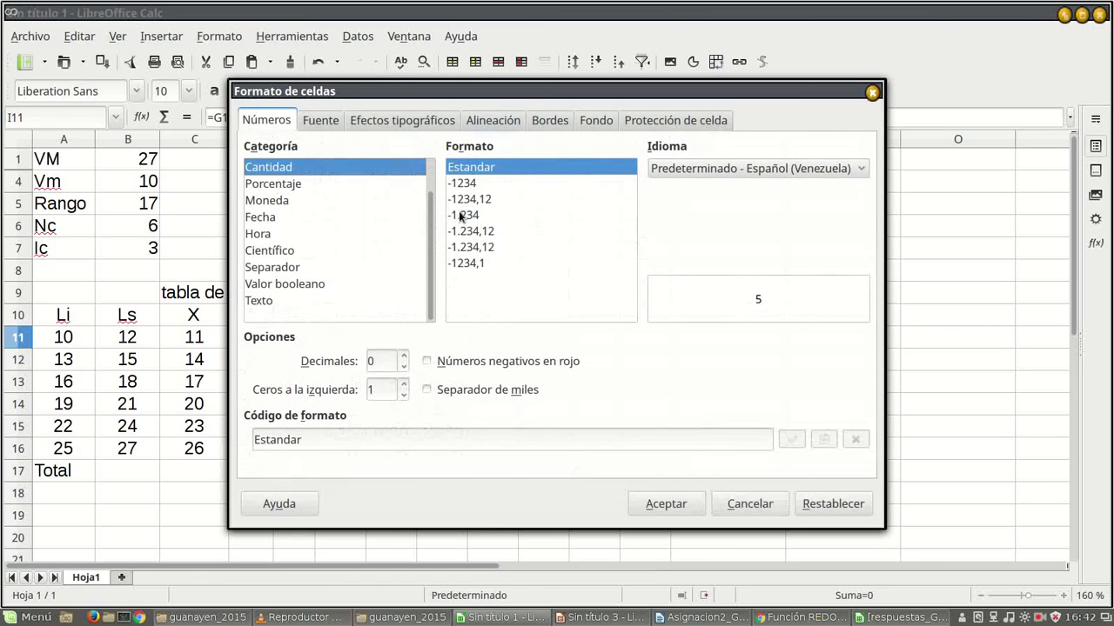
pyautogui.click(480, 197)
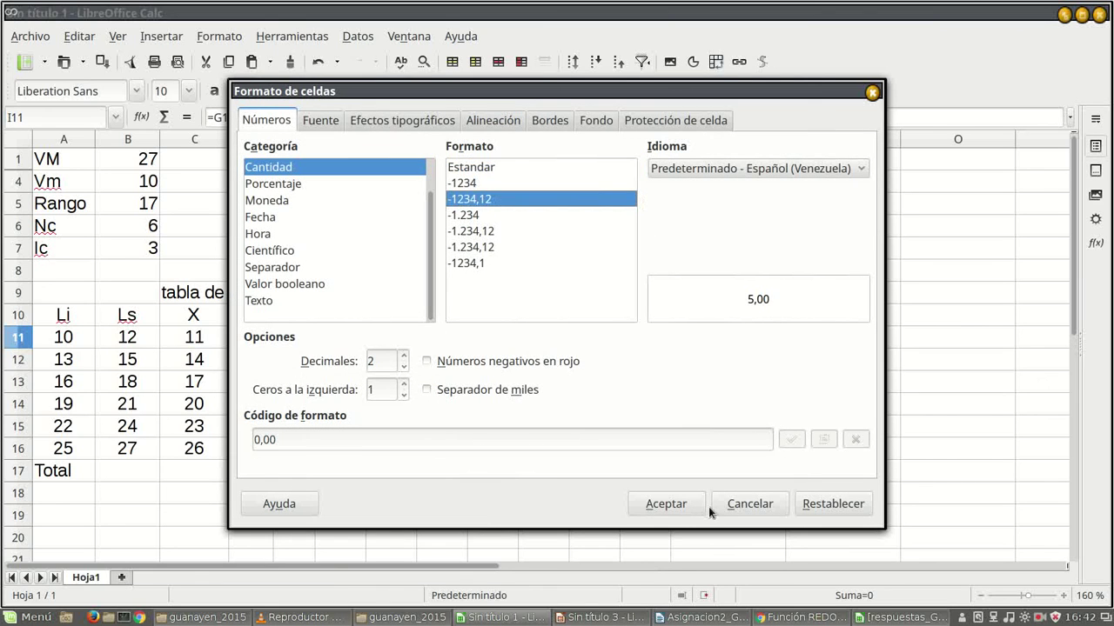
pyautogui.click(665, 504)
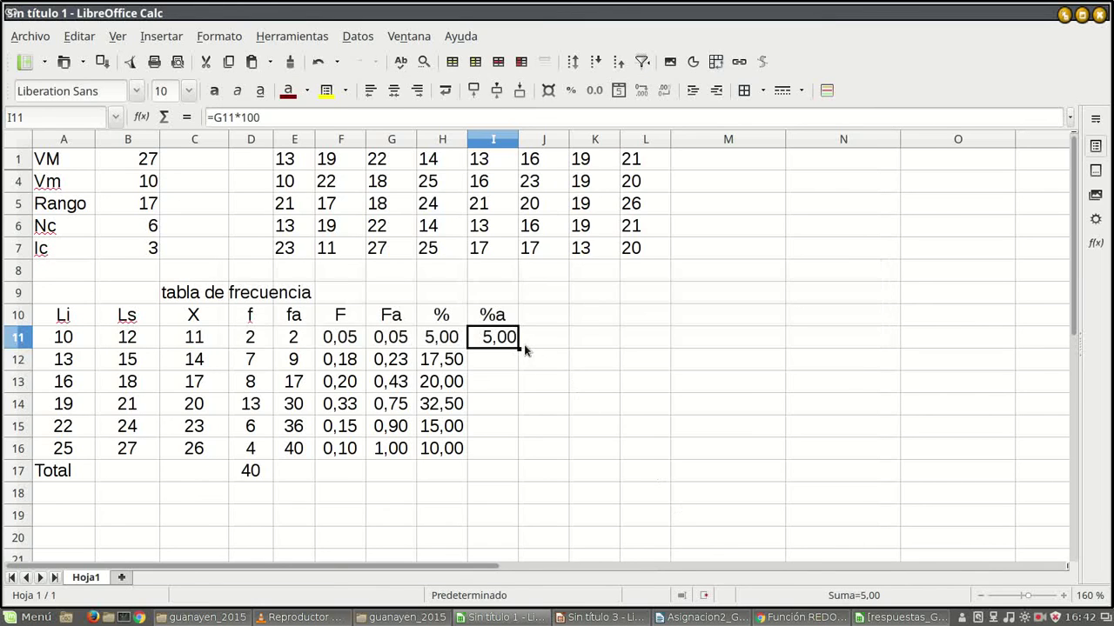
# - Fill the cumulative percentage formula from I11 down to I16 and widen column I slightly to fit the values
pyautogui.moveTo(519, 349); pyautogui.dragTo(520, 460)
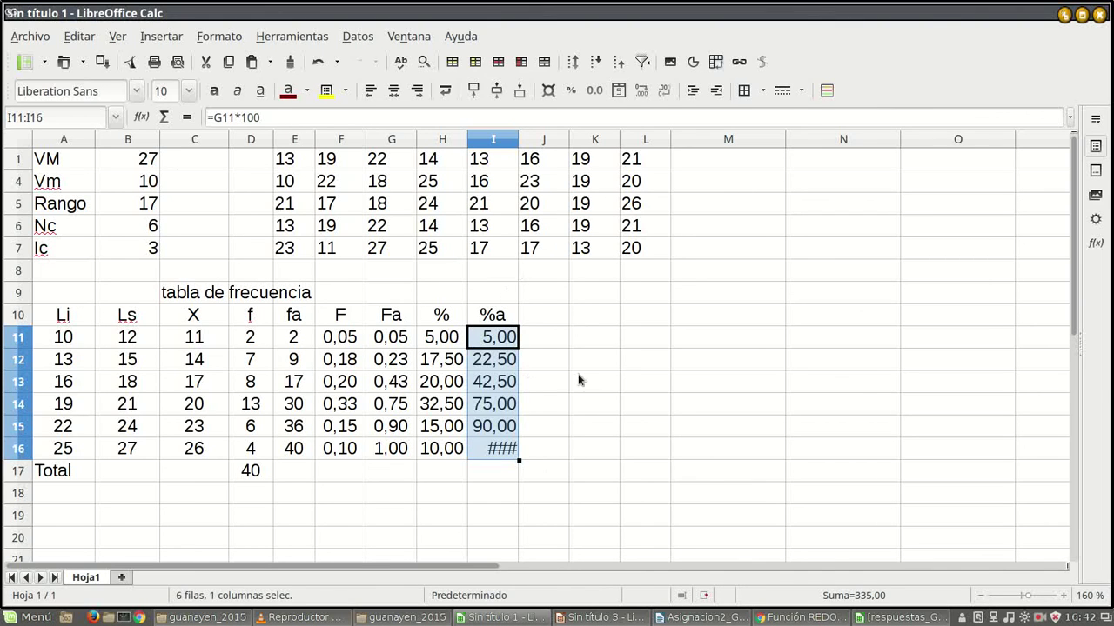
pyautogui.moveTo(594, 339); pyautogui.dragTo(594, 383)
pyautogui.moveTo(518, 136); pyautogui.dragTo(526, 136)
pyautogui.click(500, 449)
pyautogui.click(501, 339)
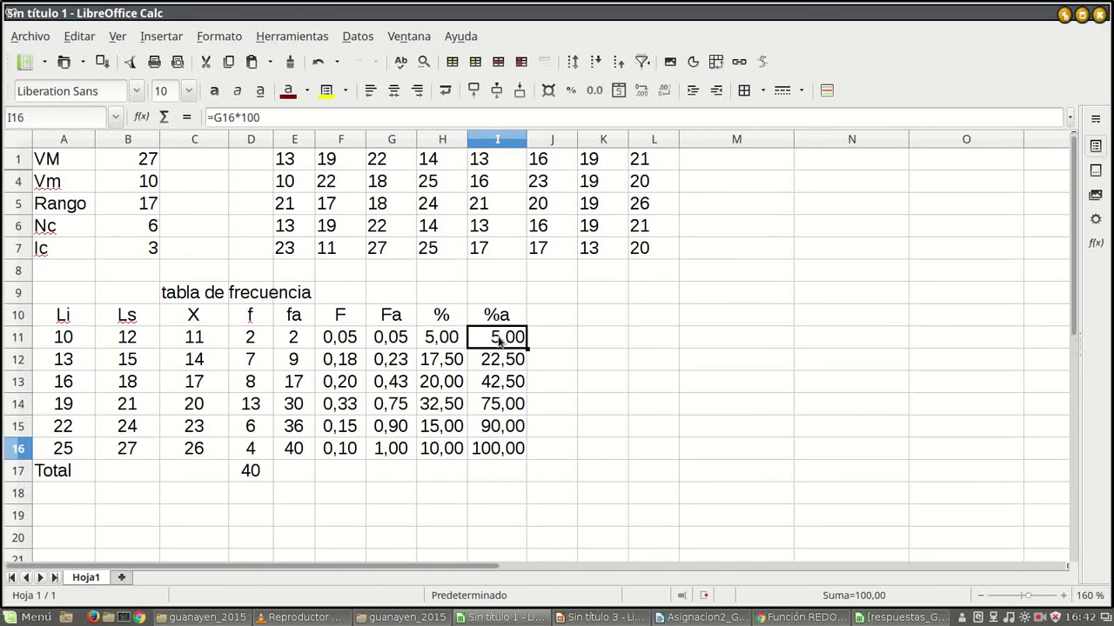
pyautogui.click(391, 340)
pyautogui.click(442, 315)
pyautogui.click(341, 338)
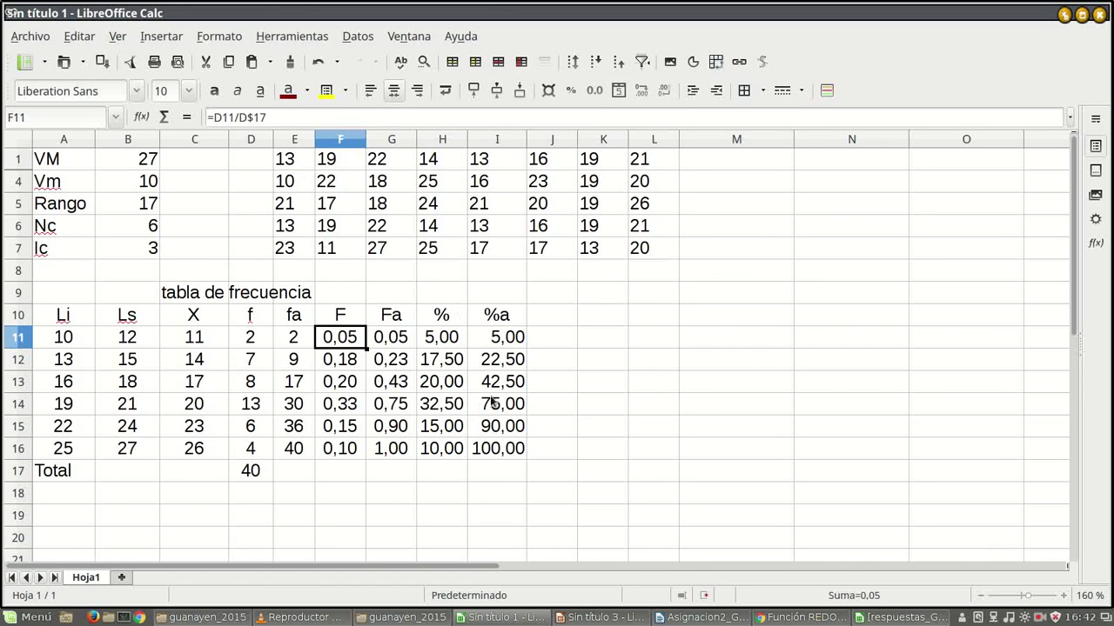
# - Save the spreadsheet as ejercicio1 in the jams folder
pyautogui.click(45, 39)
pyautogui.click(67, 187)
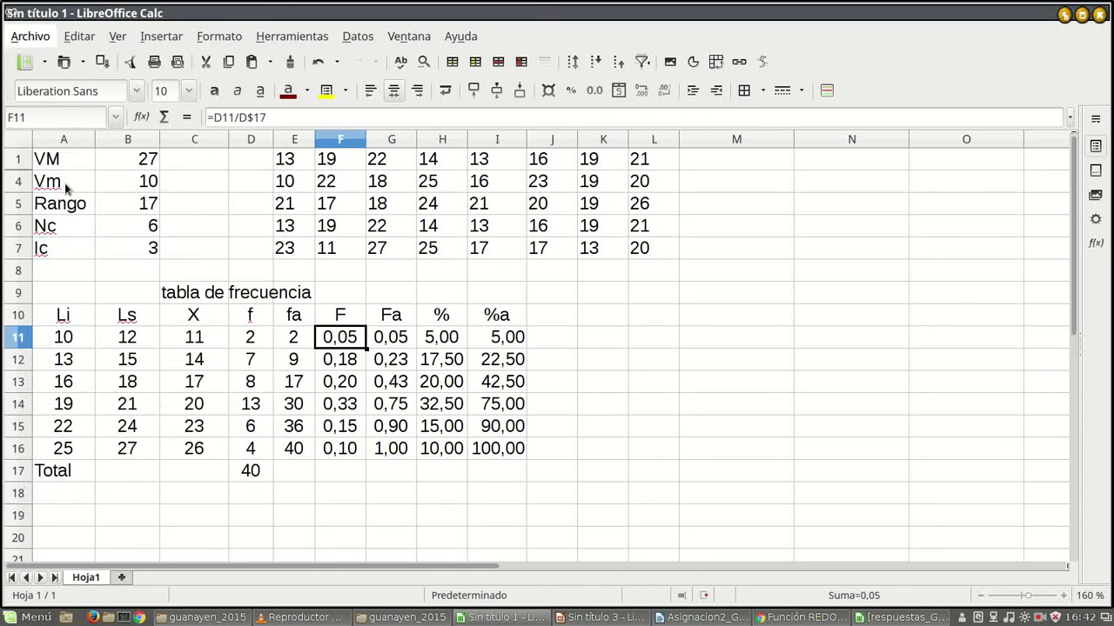
pyautogui.write('ejercicio1')
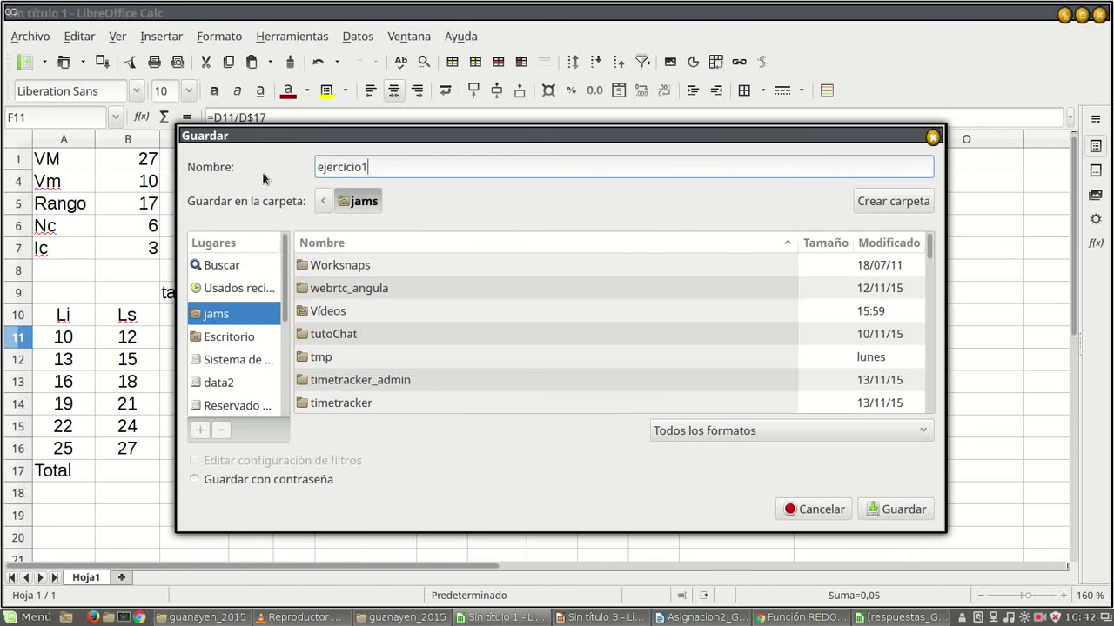
pyautogui.press('Return')
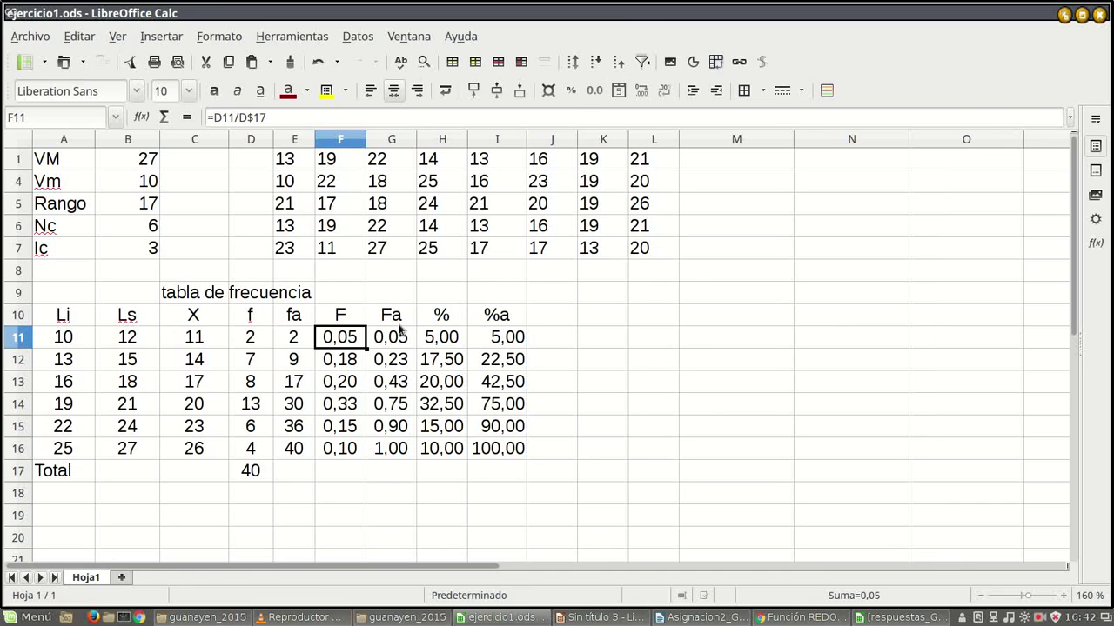